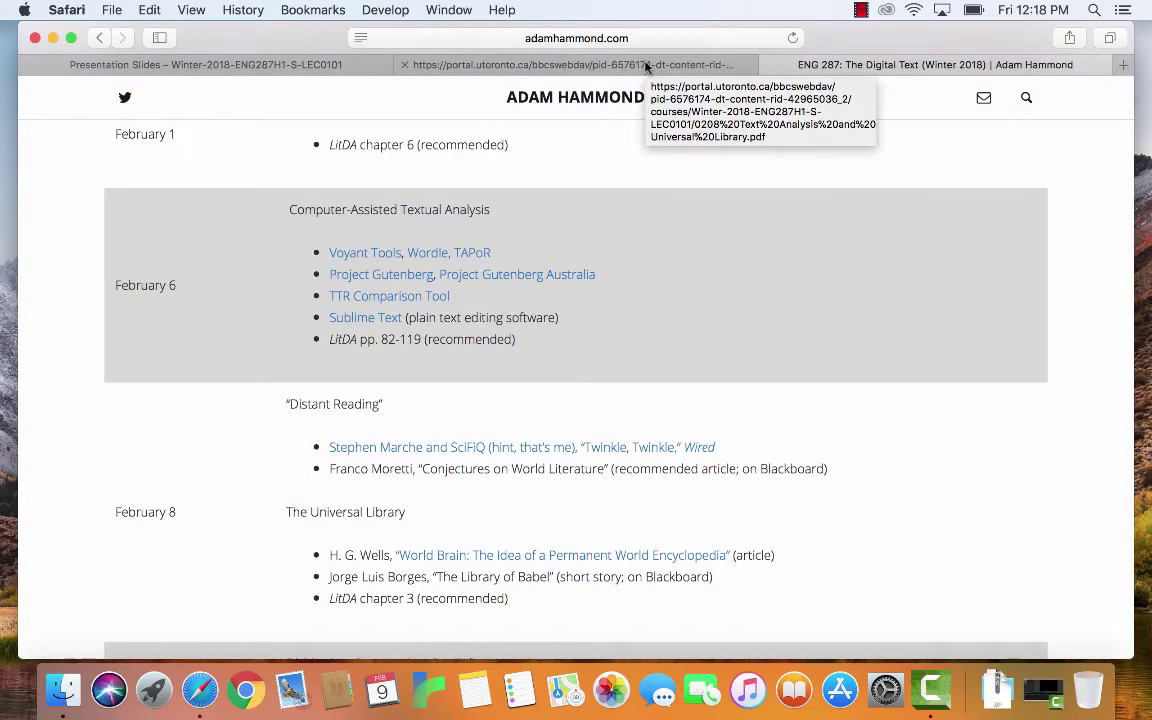
# - Review the Get a Text to Analyze slide among the Blackboard presentation slides
pyautogui.click(645, 66)
pyautogui.click(312, 66)
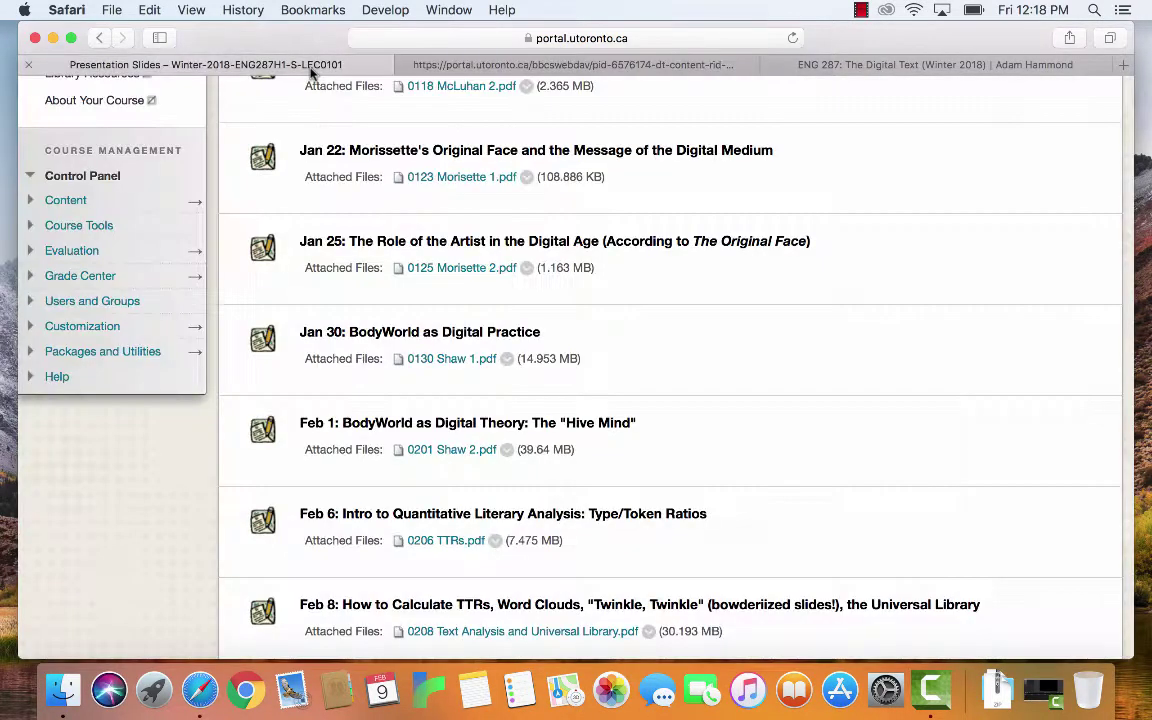
pyautogui.scroll(-1, 583, 397)
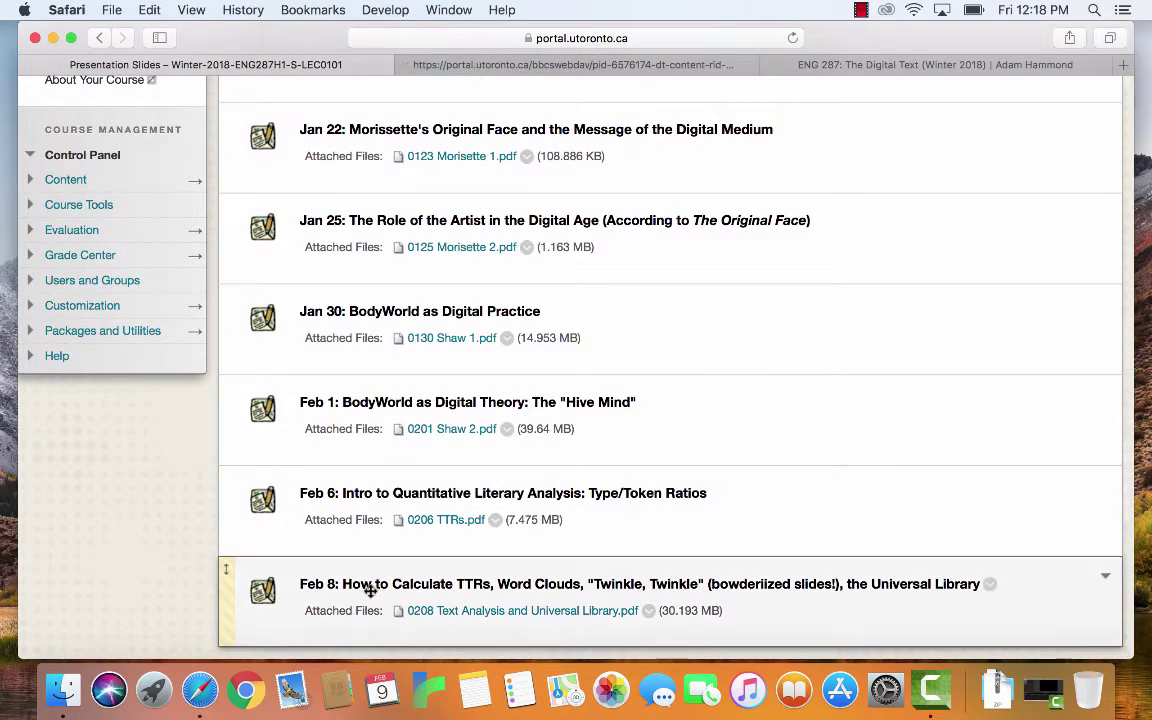
pyautogui.click(521, 66)
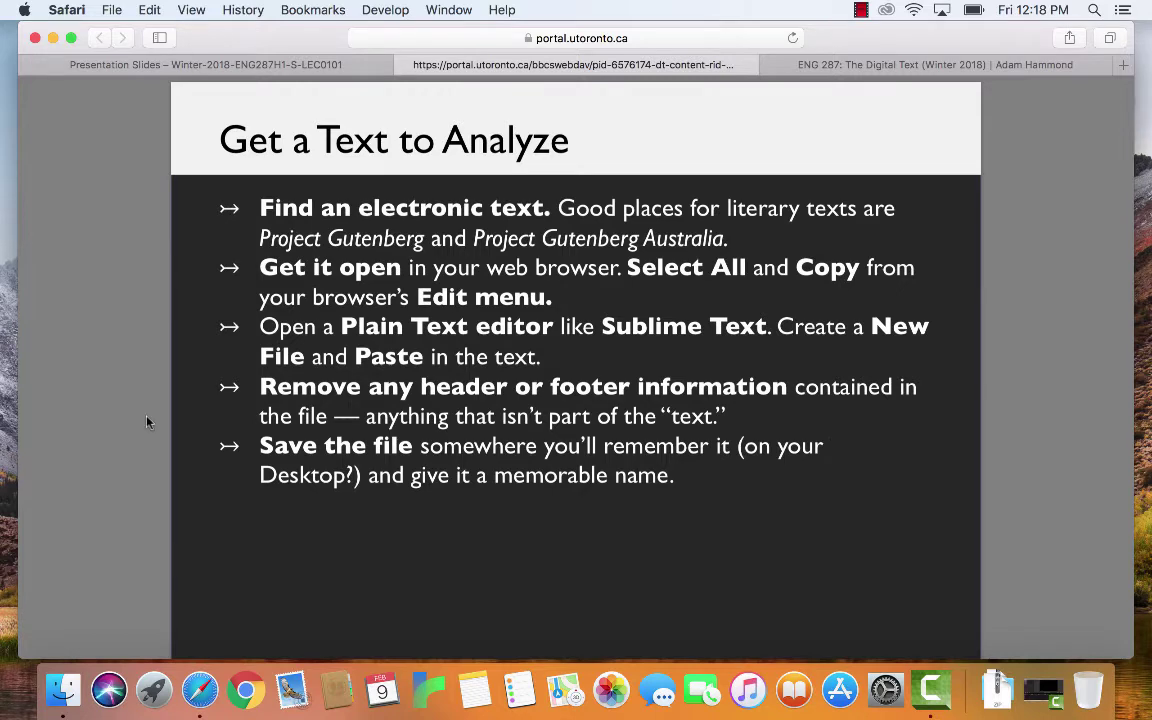
pyautogui.scroll(-10, 146, 421)
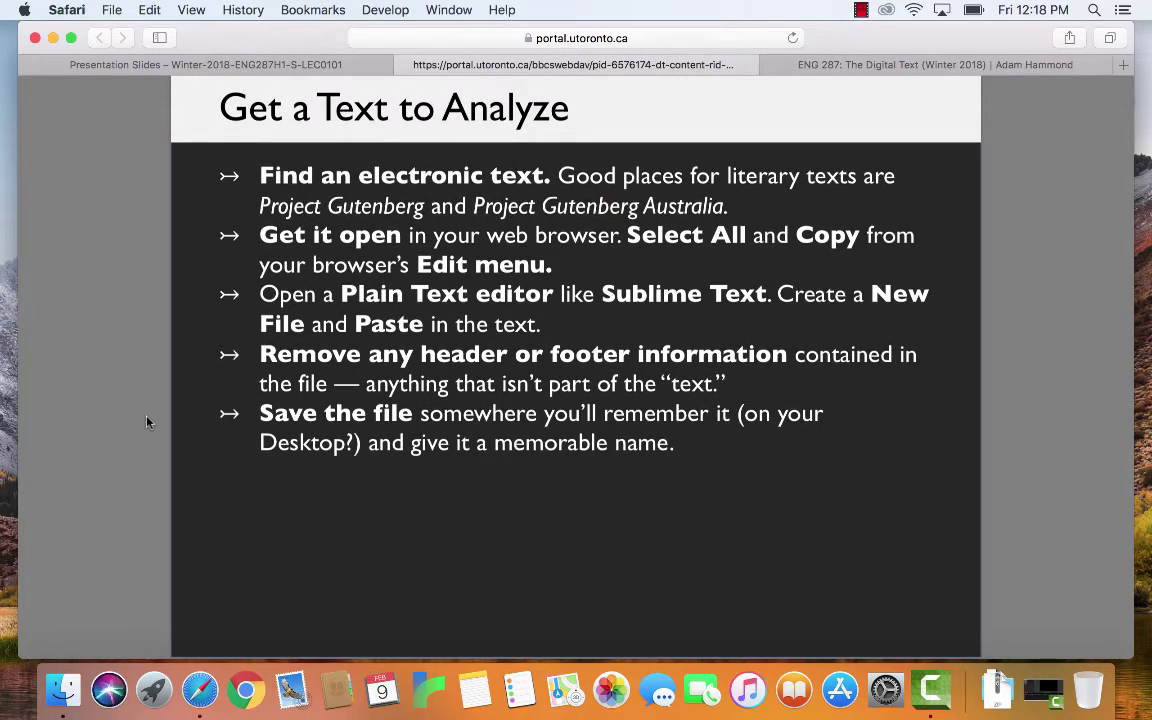
# - Follow the Project Gutenberg Australia link under February 6 on the ENG 287 schedule
pyautogui.click(851, 65)
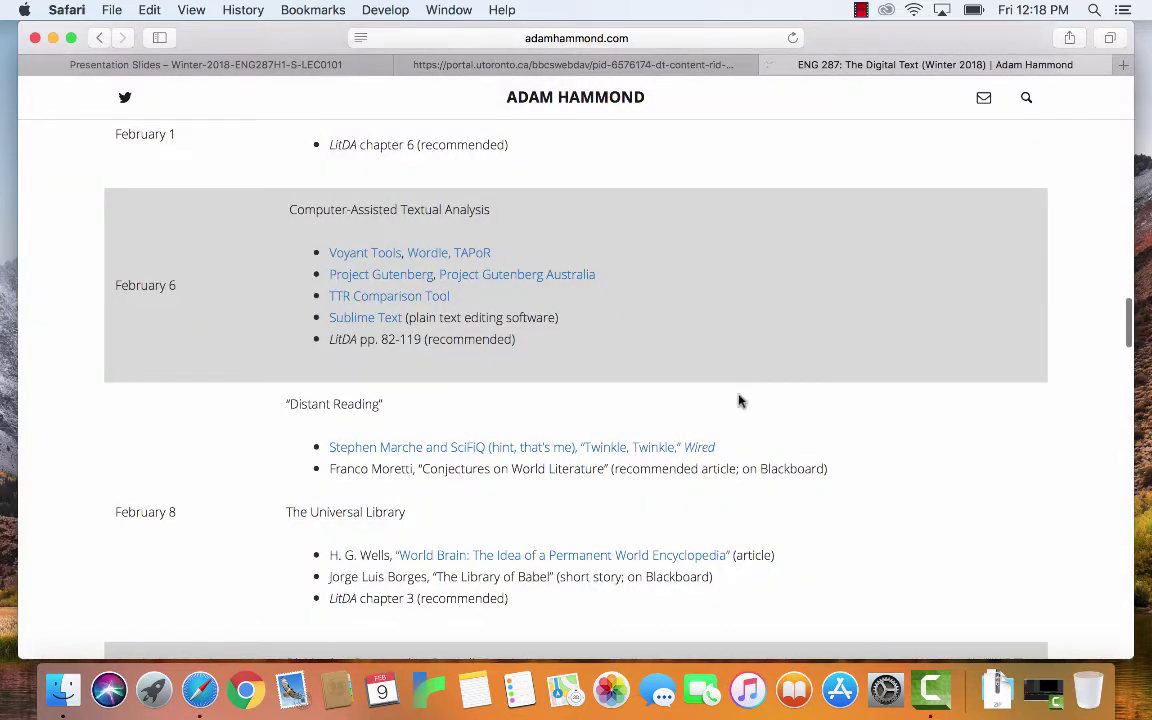
pyautogui.scroll(-1, 739, 401)
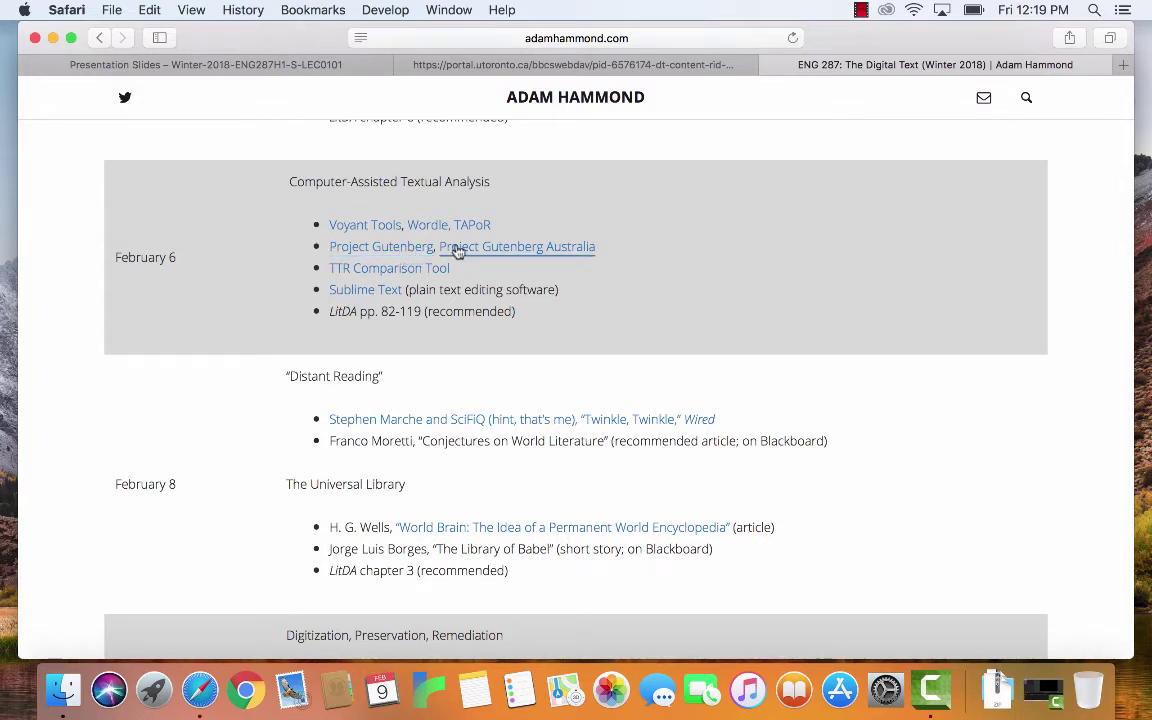
pyautogui.click(579, 257)
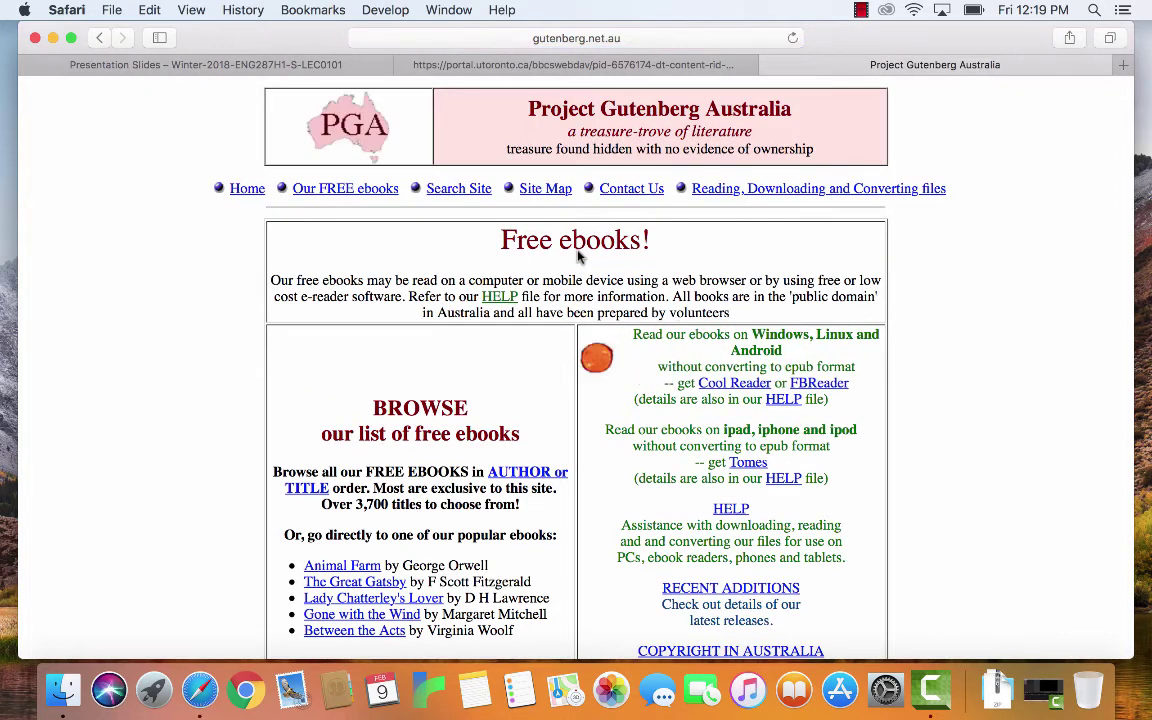
# - Search Project Gutenberg Australia's site for 'Virginia Woolf'
pyautogui.scroll(-1, 546, 440)
pyautogui.scroll(1, 546, 440)
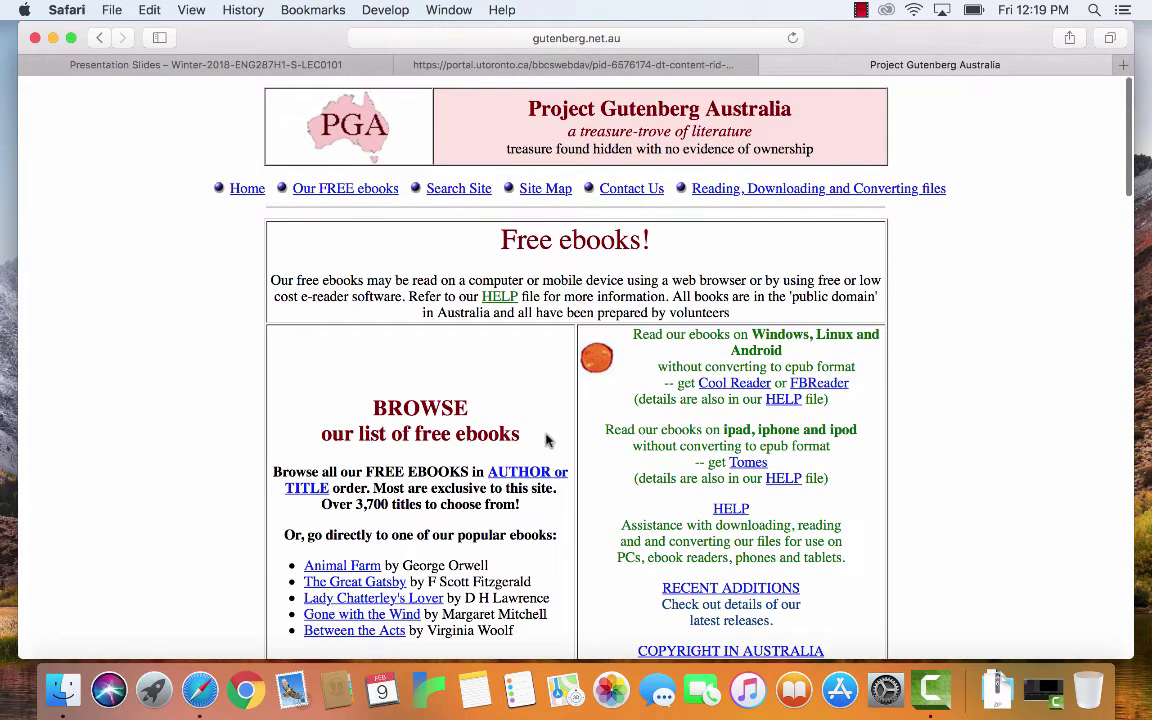
pyautogui.click(458, 192)
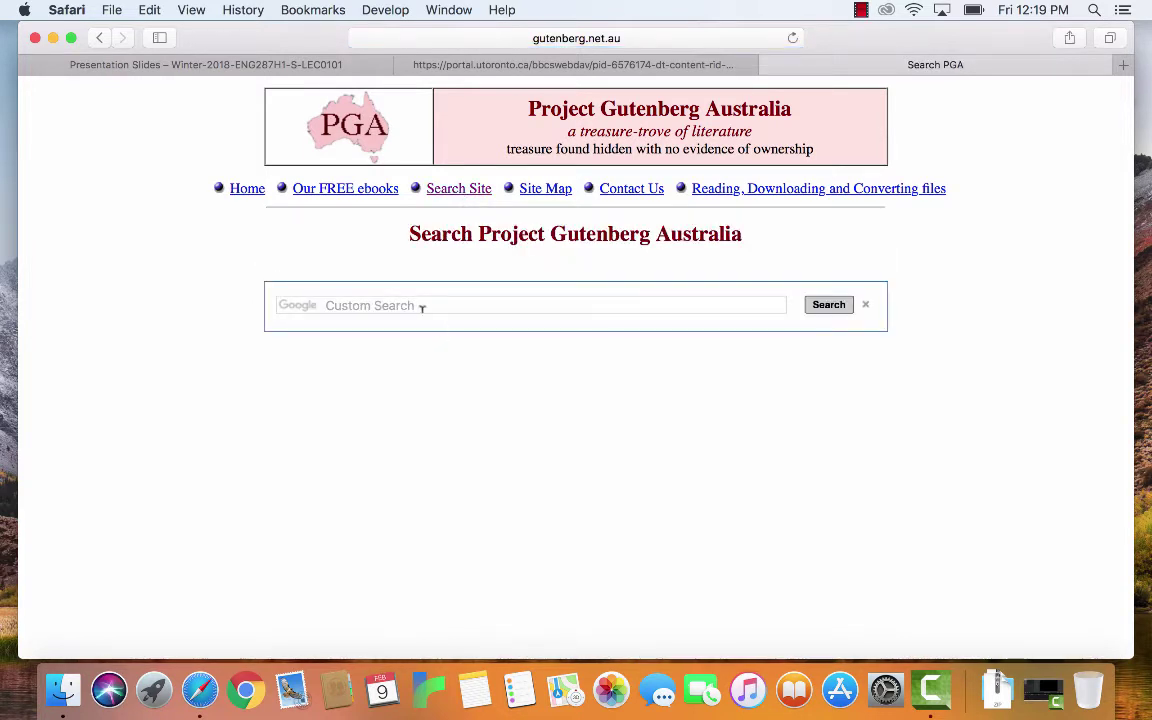
pyautogui.click(419, 304)
pyautogui.write('Virginia Woolf')
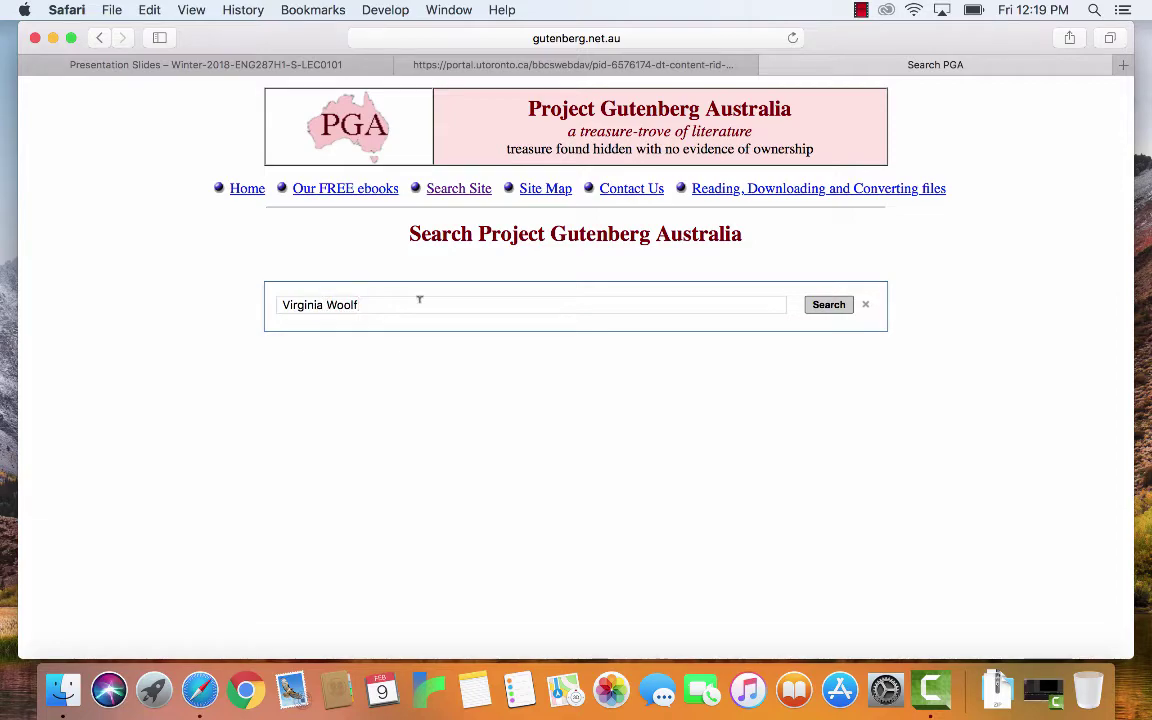
pyautogui.click(835, 311)
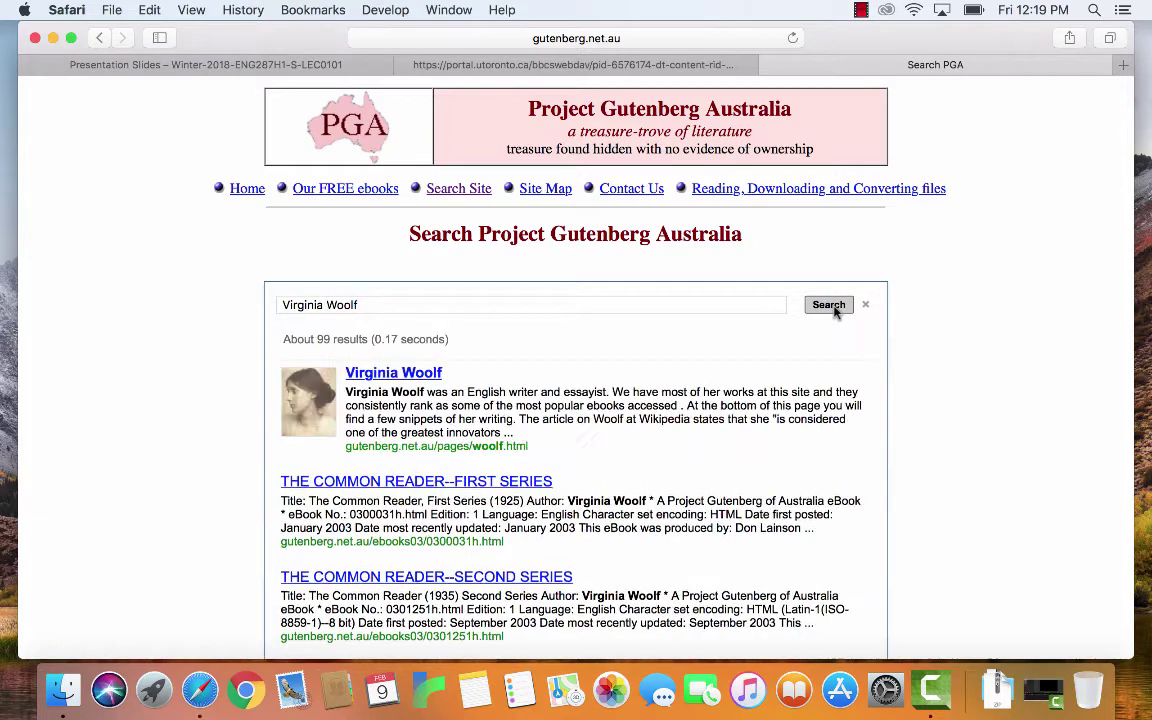
# - Open the Virginia Woolf author page from the search results
pyautogui.scroll(-3, 829, 505)
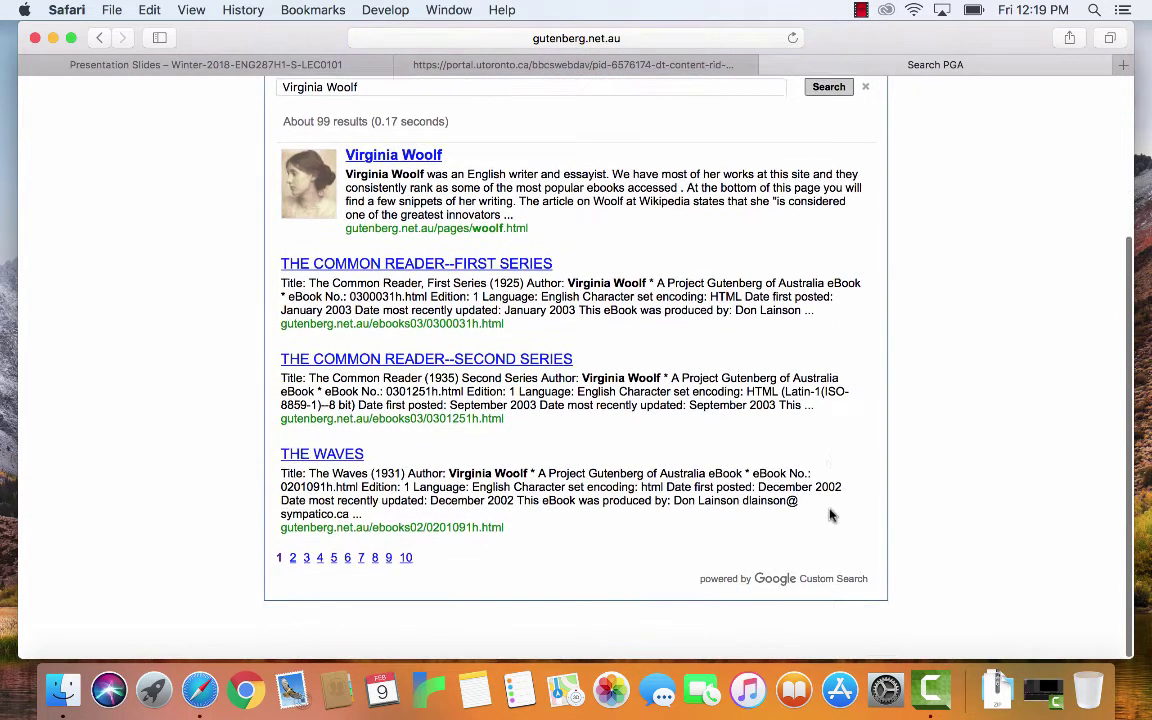
pyautogui.scroll(1, 829, 505)
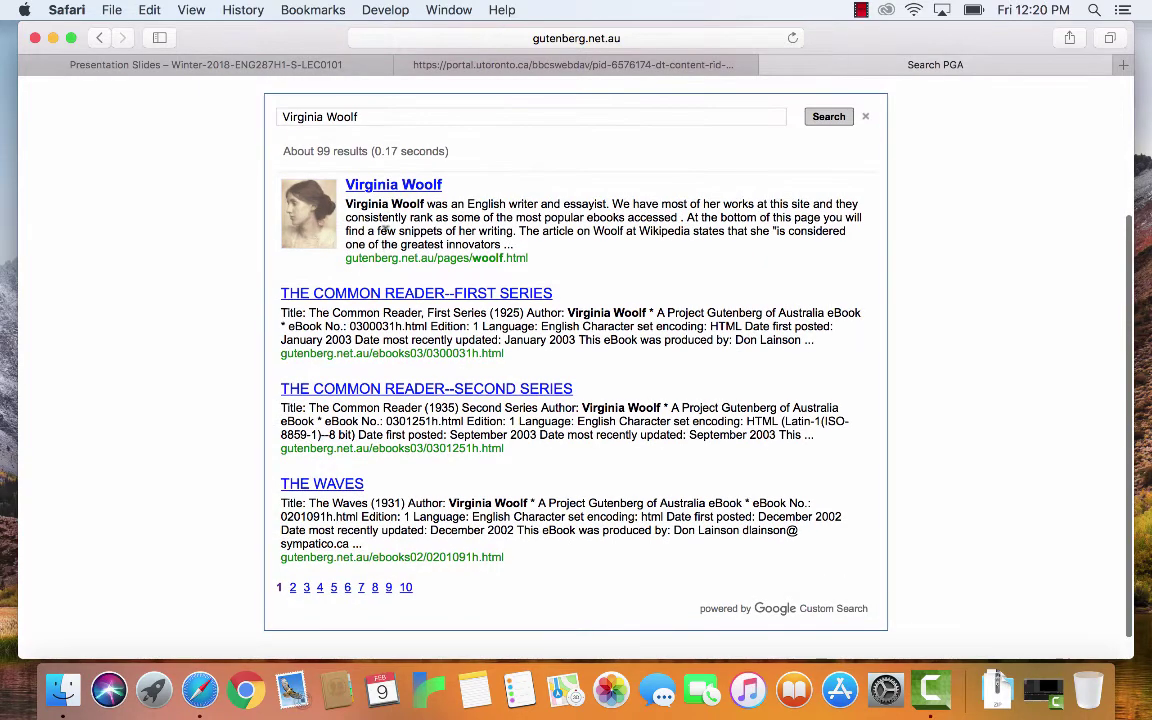
pyautogui.click(357, 183)
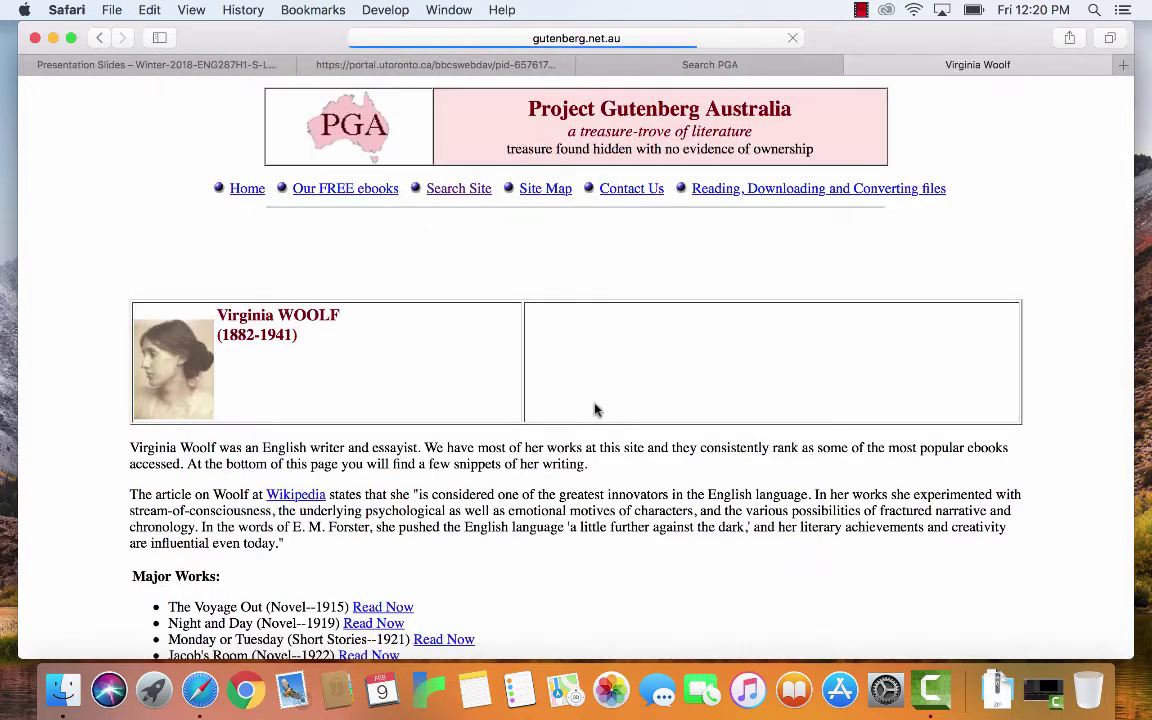
# - Open the Read Now plain-text ebook of Night and Day from Woolf's Major Works list
pyautogui.scroll(-5, 594, 408)
pyautogui.scroll(-3, 594, 408)
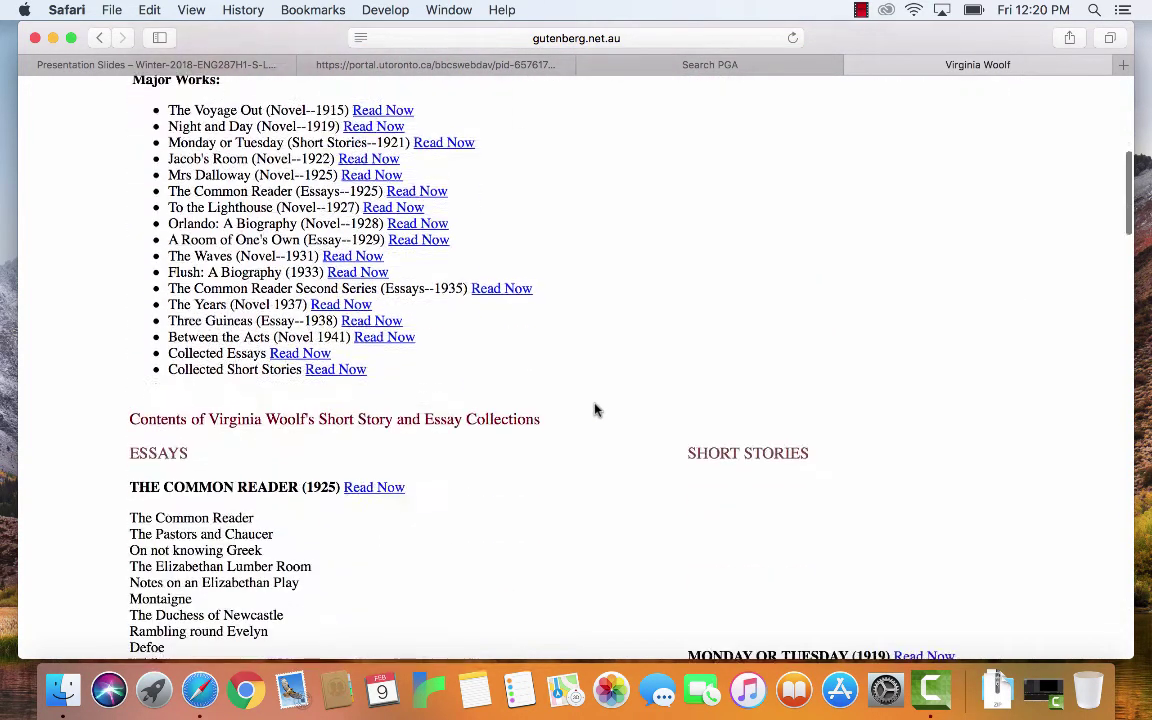
pyautogui.scroll(4, 594, 408)
pyautogui.scroll(-1, 594, 408)
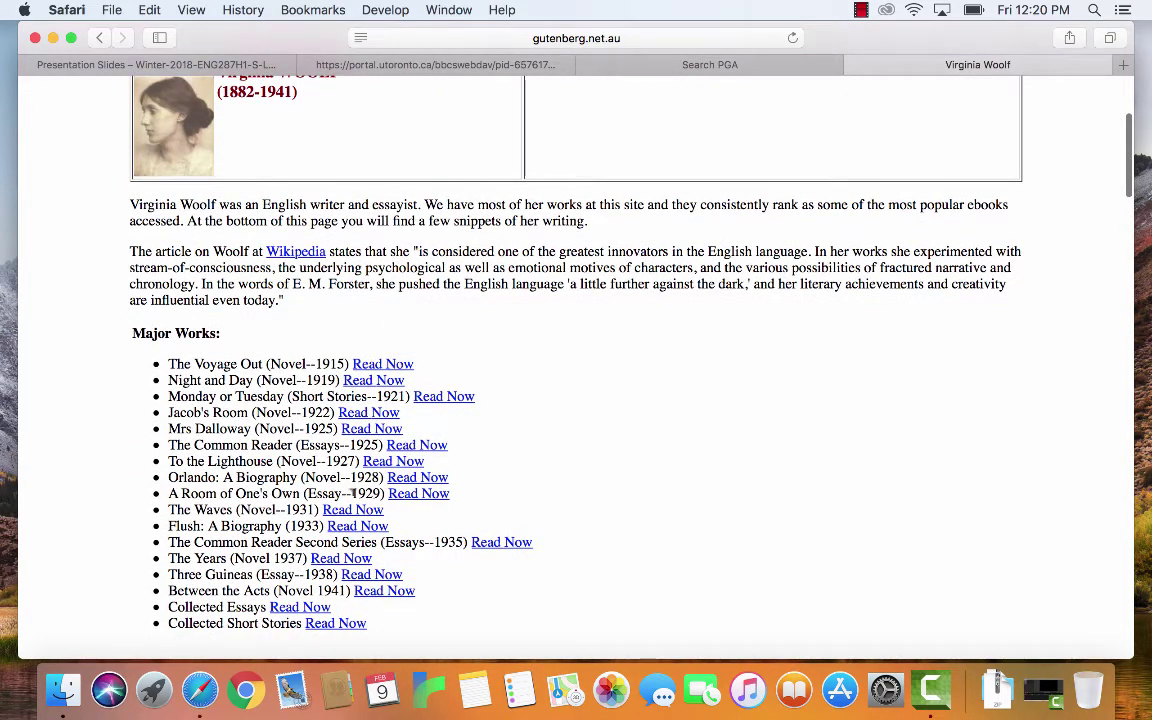
pyautogui.scroll(-1, 613, 468)
pyautogui.scroll(2, 613, 468)
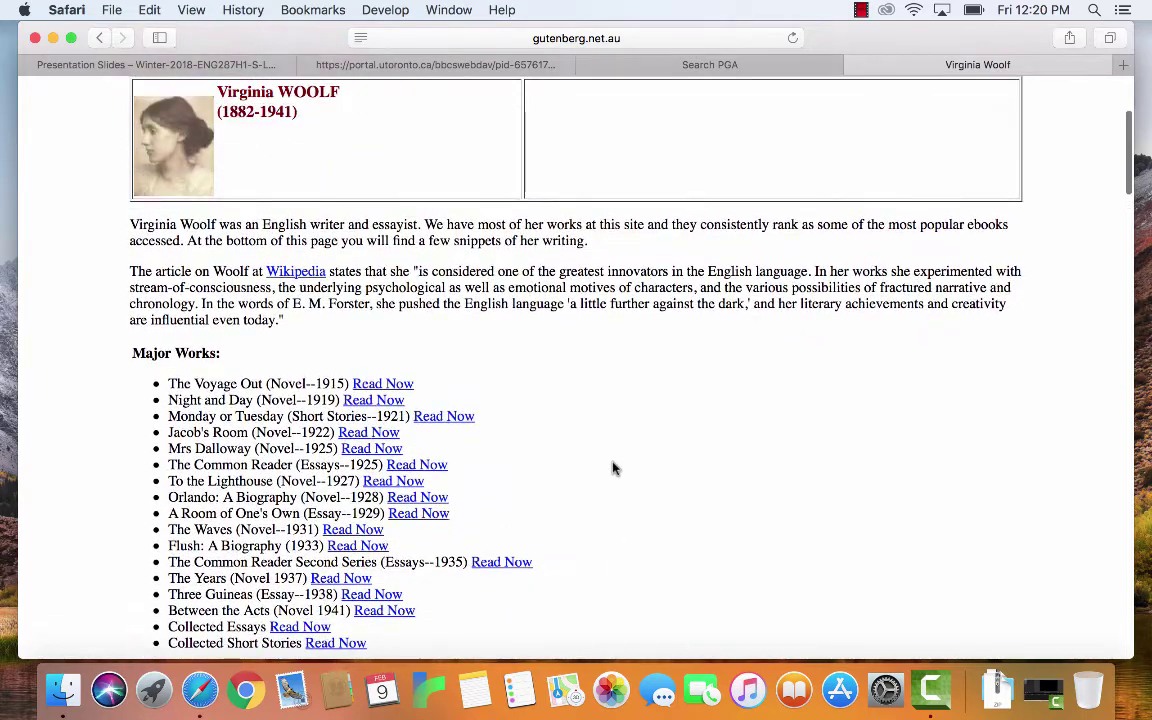
pyautogui.scroll(1, 613, 468)
pyautogui.scroll(-2, 613, 468)
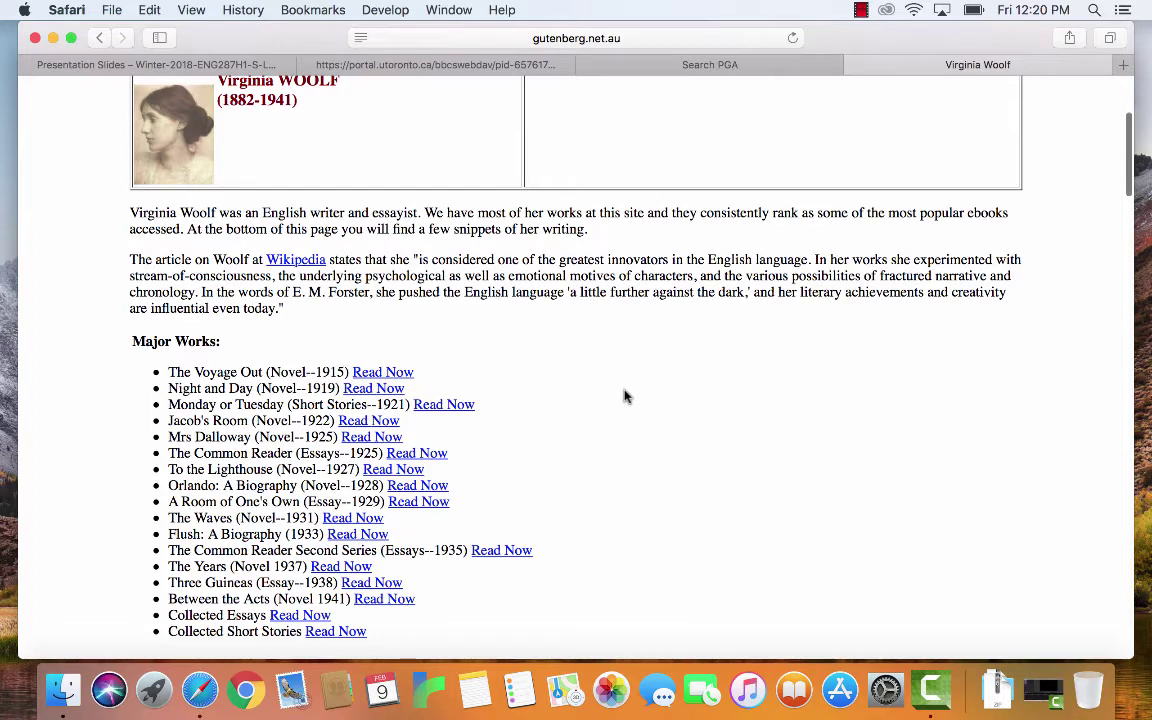
pyautogui.scroll(-1, 624, 397)
pyautogui.scroll(2, 624, 397)
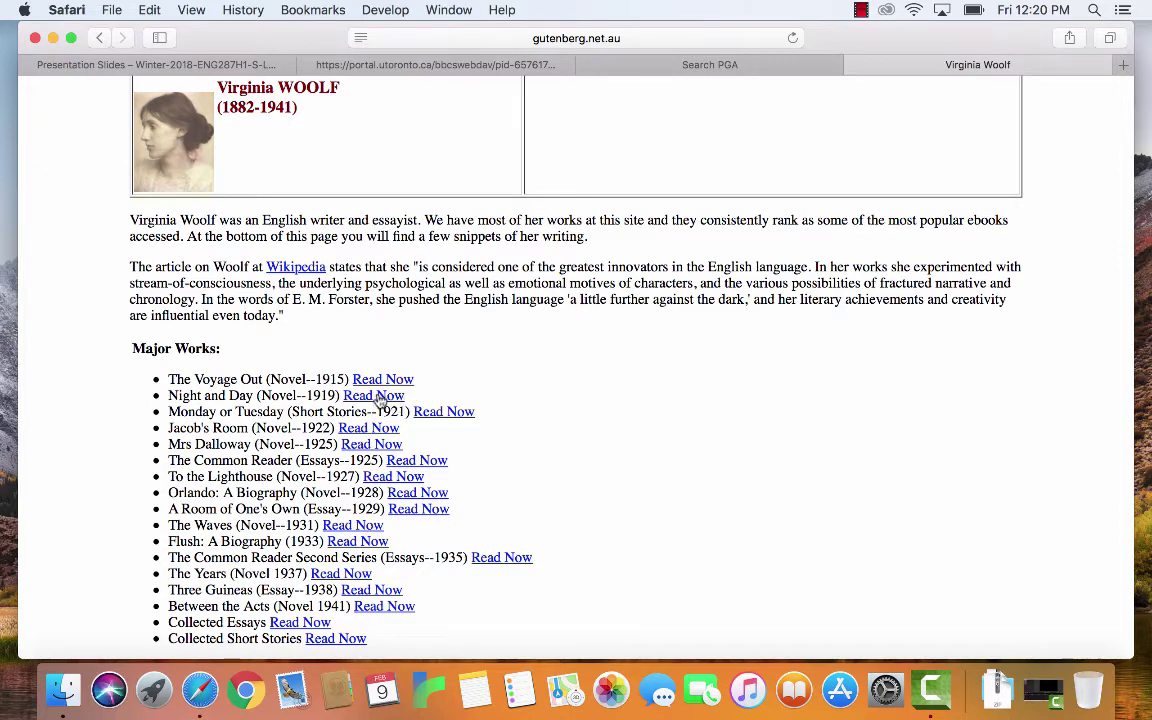
pyautogui.click(377, 396)
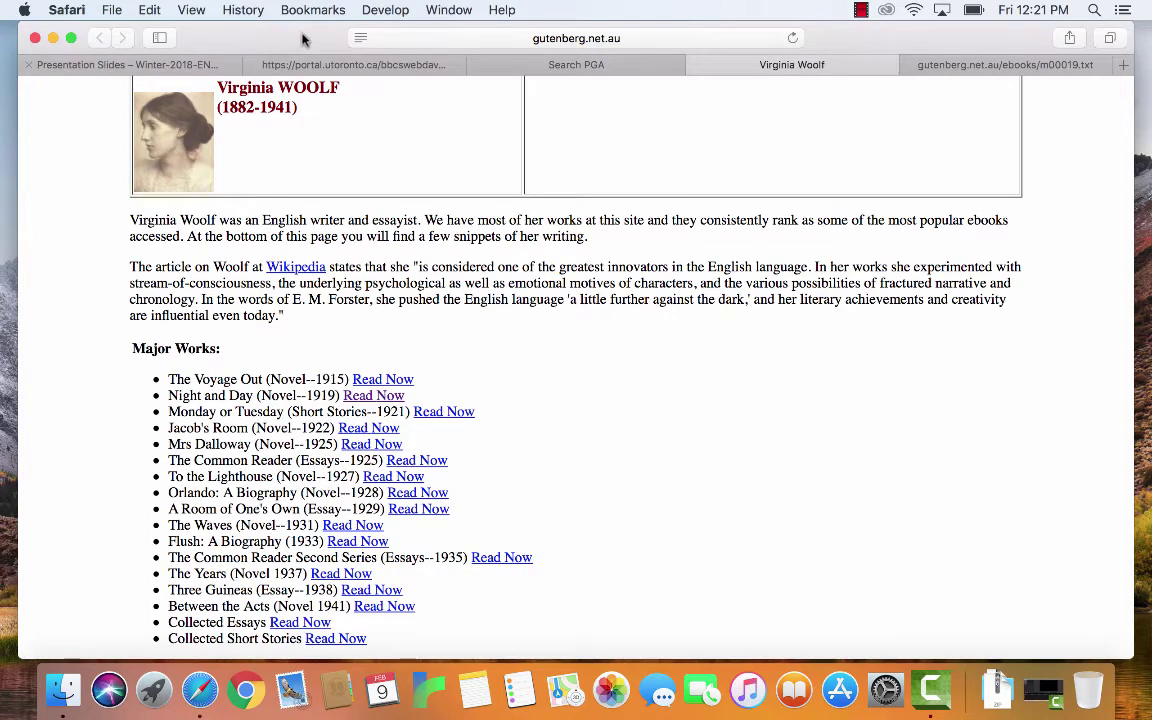
# - Select all of the Night and Day ebook text and copy it
pyautogui.moveTo(268, 38); pyautogui.dragTo(250, 39)
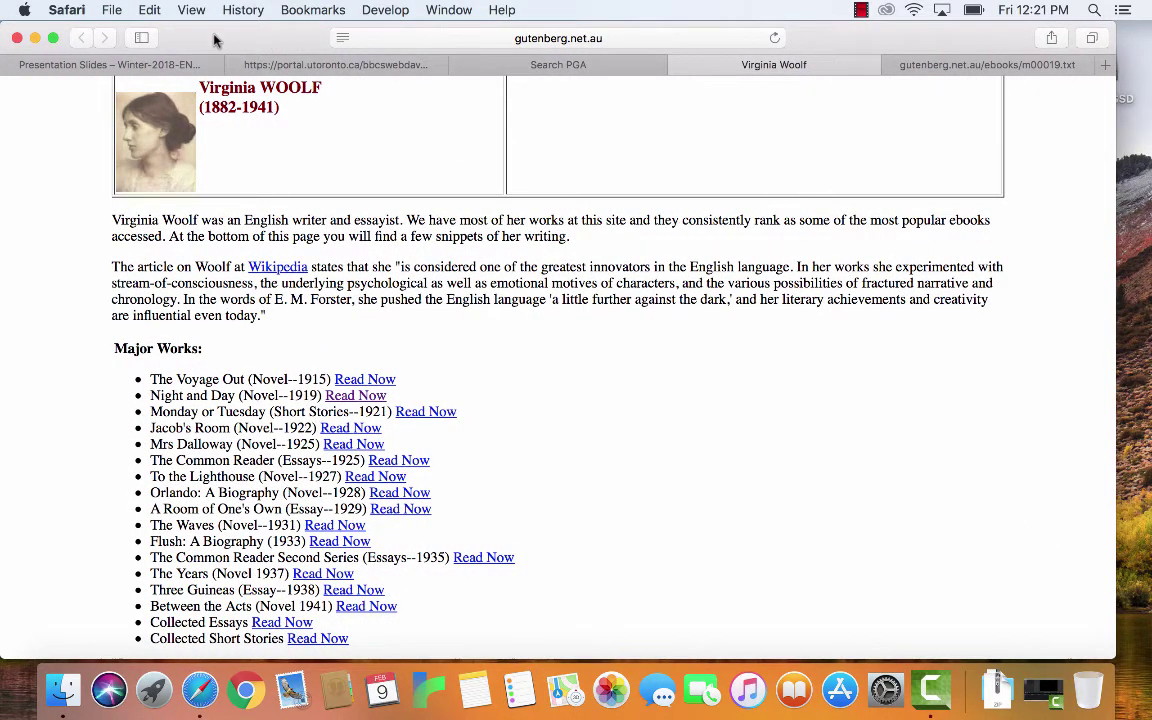
pyautogui.moveTo(213, 40); pyautogui.dragTo(224, 40)
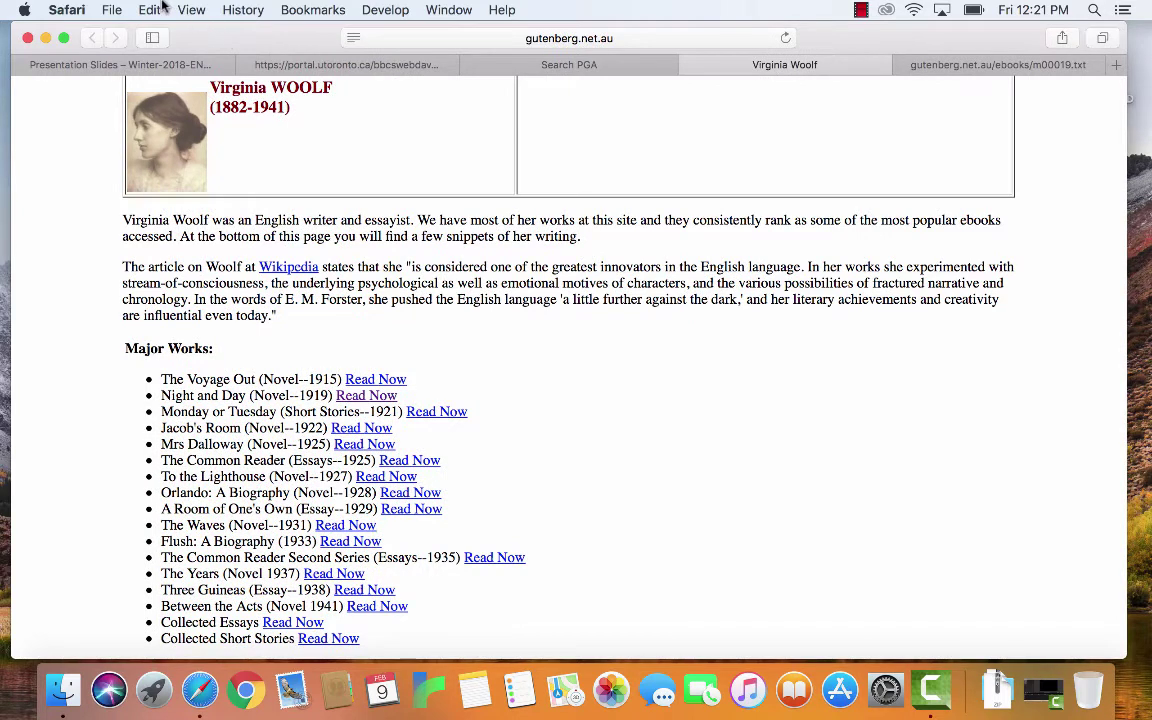
pyautogui.click(988, 68)
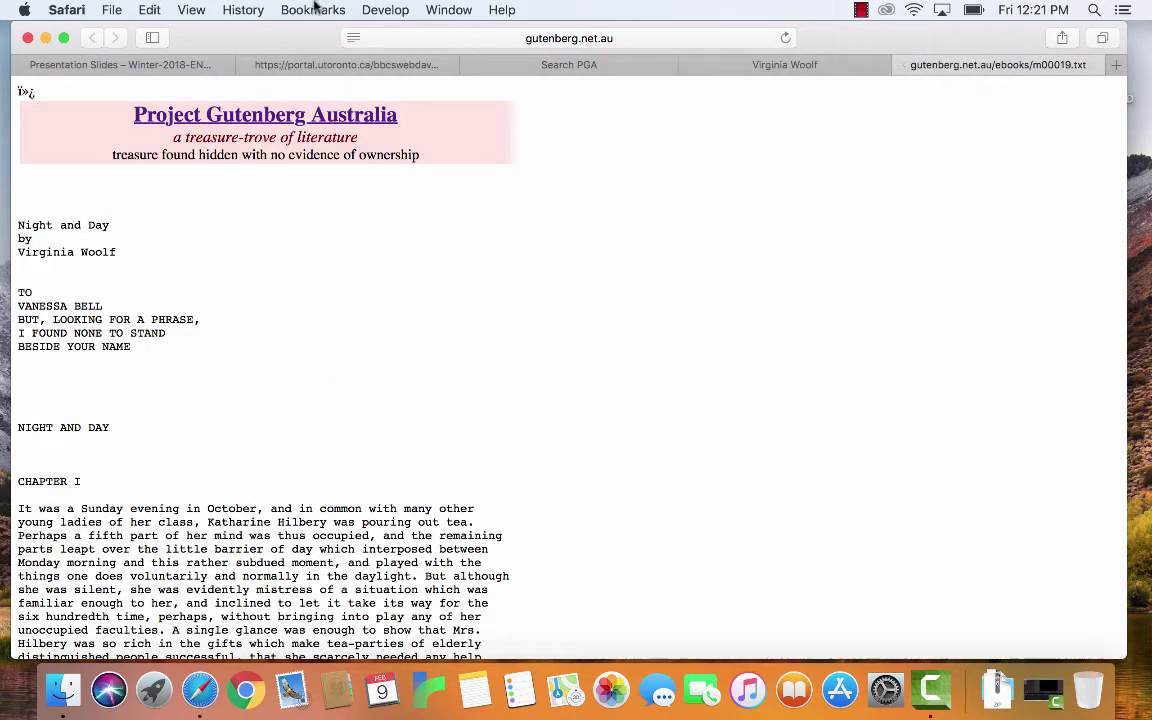
pyautogui.click(149, 9)
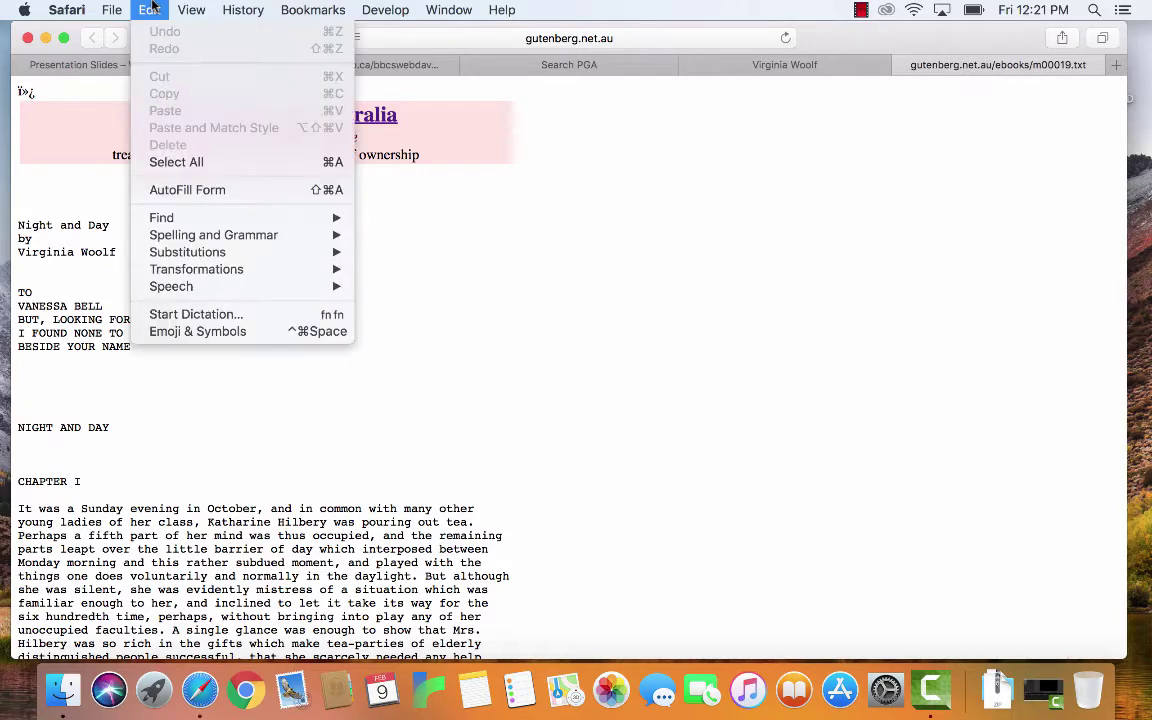
pyautogui.click(175, 162)
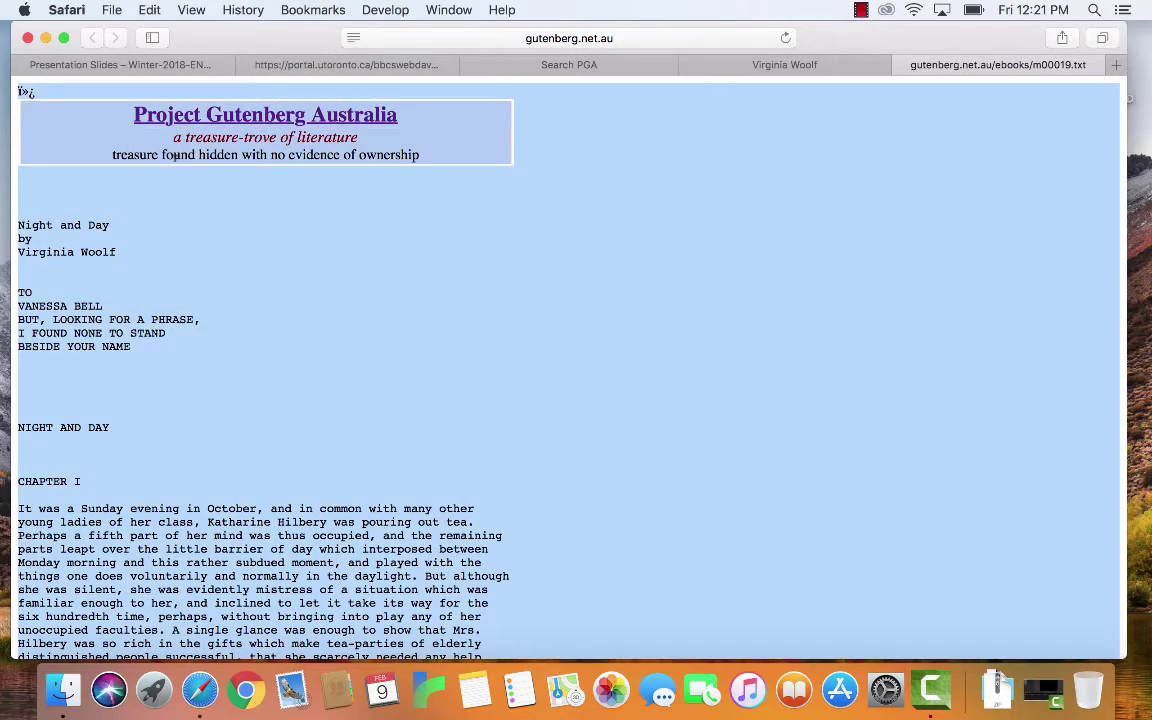
pyautogui.click(149, 9)
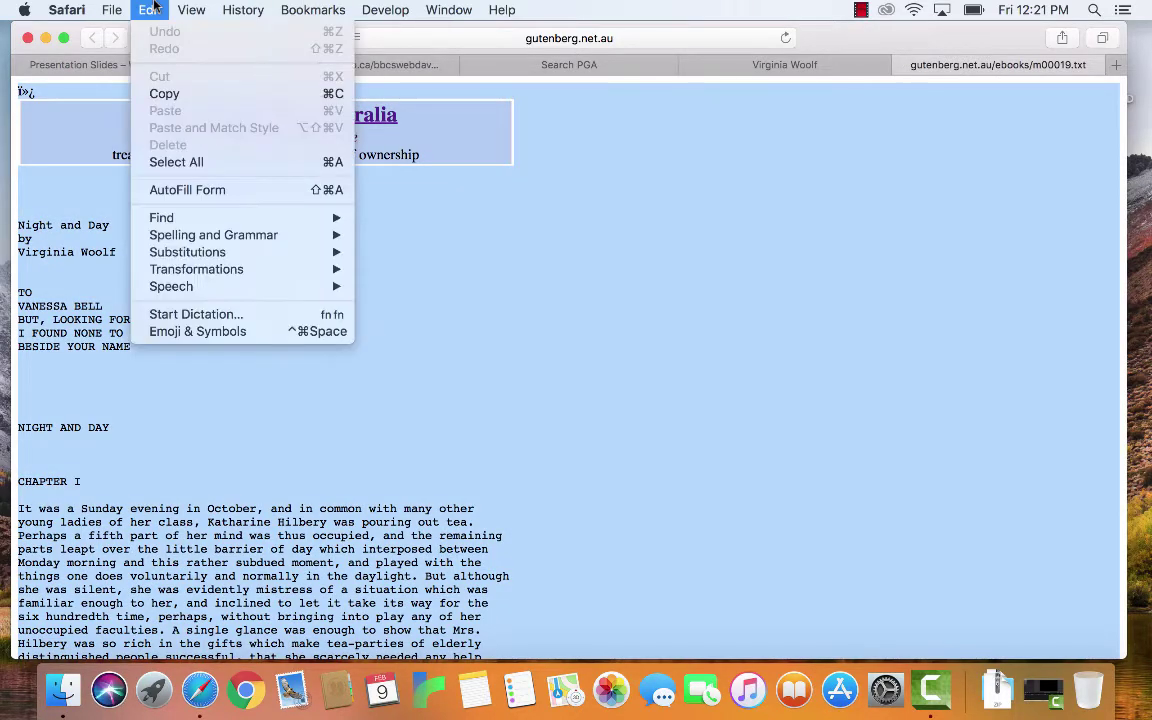
pyautogui.click(162, 94)
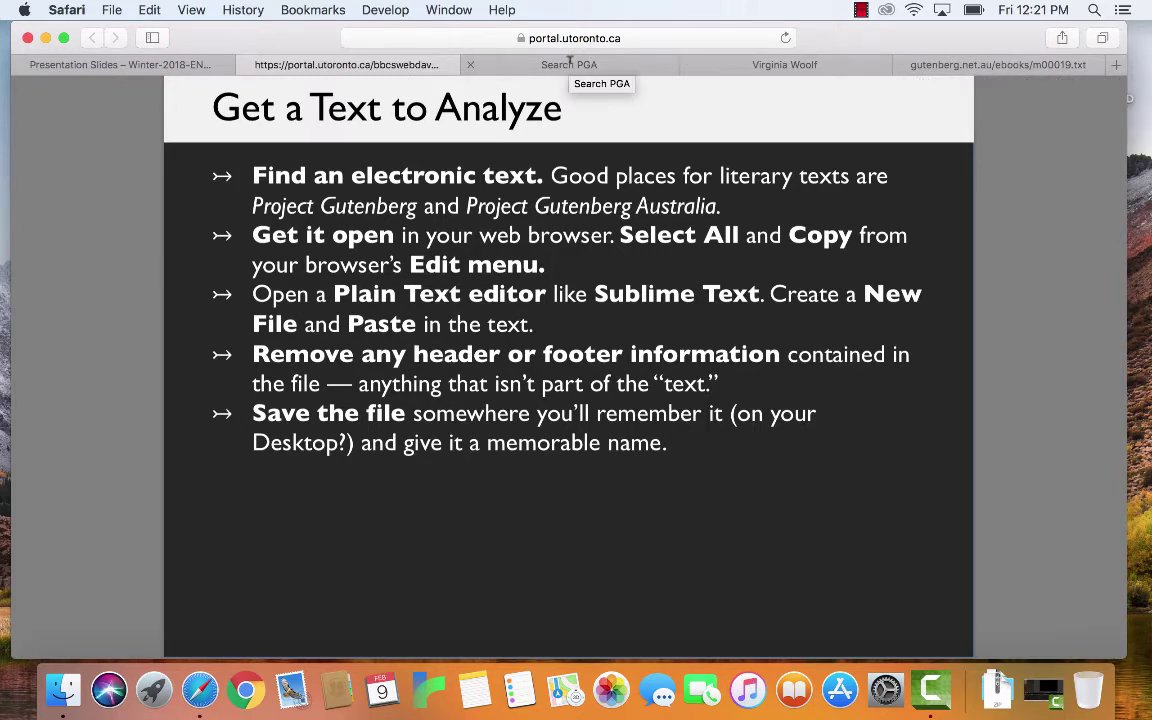
# - Go to adamhammond.com in a new tab and open the ENG 287 course page
pyautogui.press('super+t')
pyautogui.write('adam')
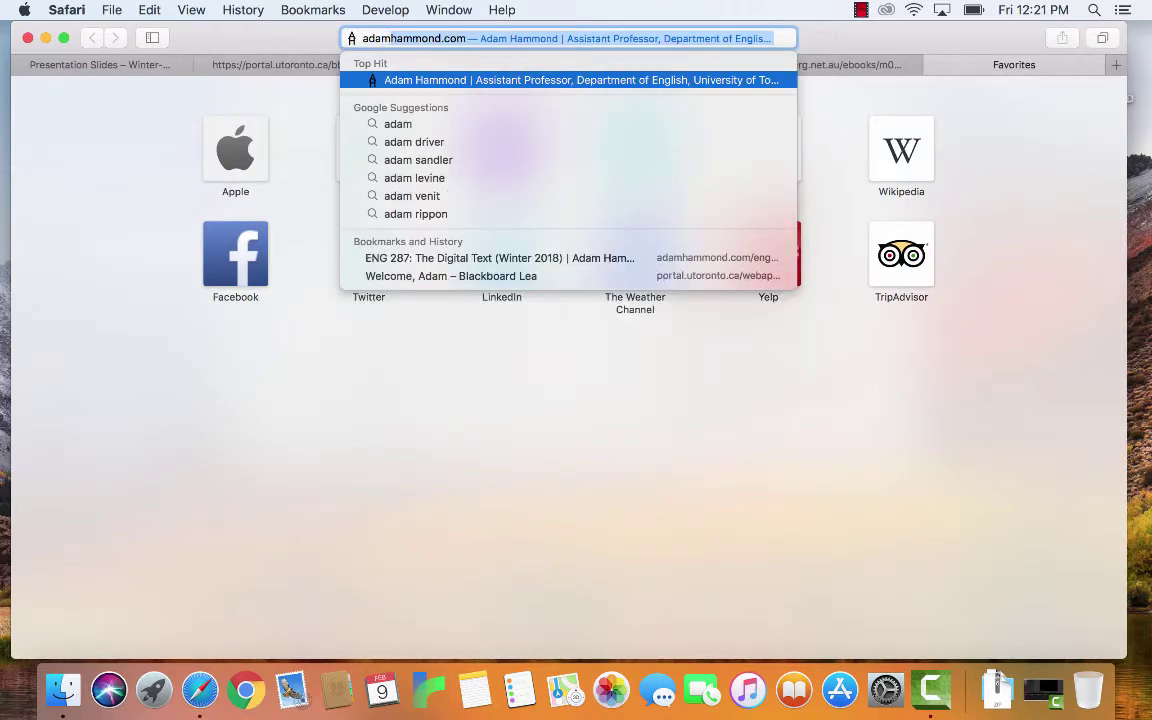
pyautogui.press('Return')
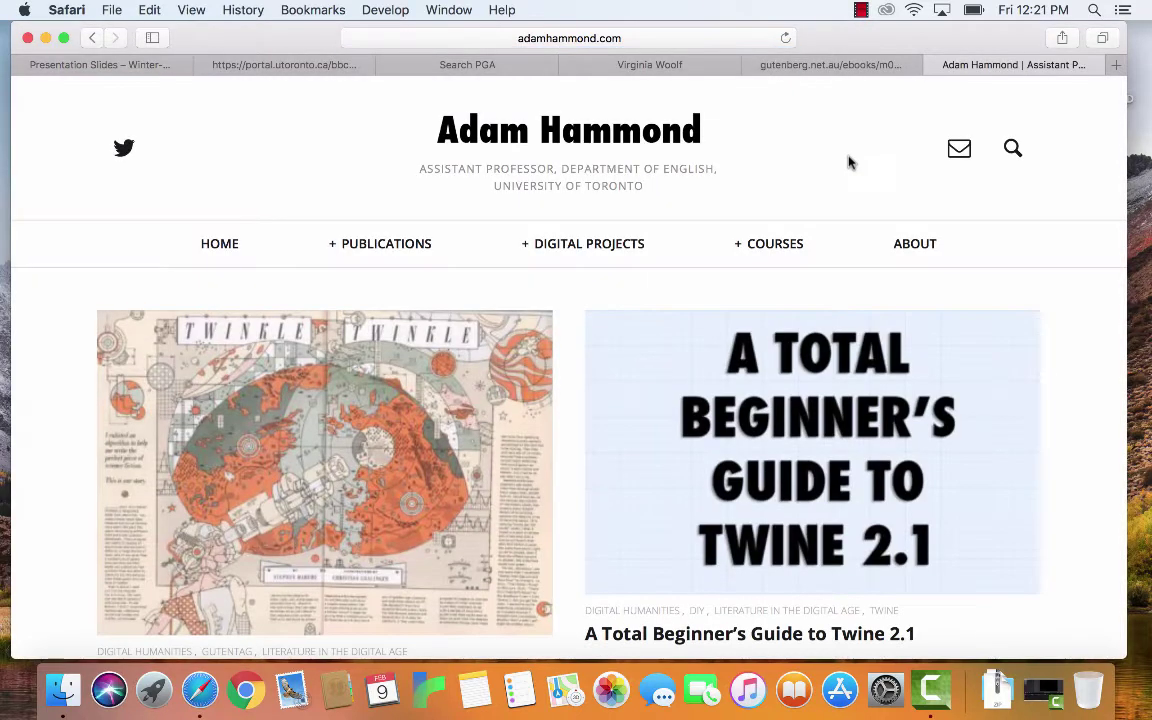
pyautogui.moveTo(748, 268)
pyautogui.click(756, 290)
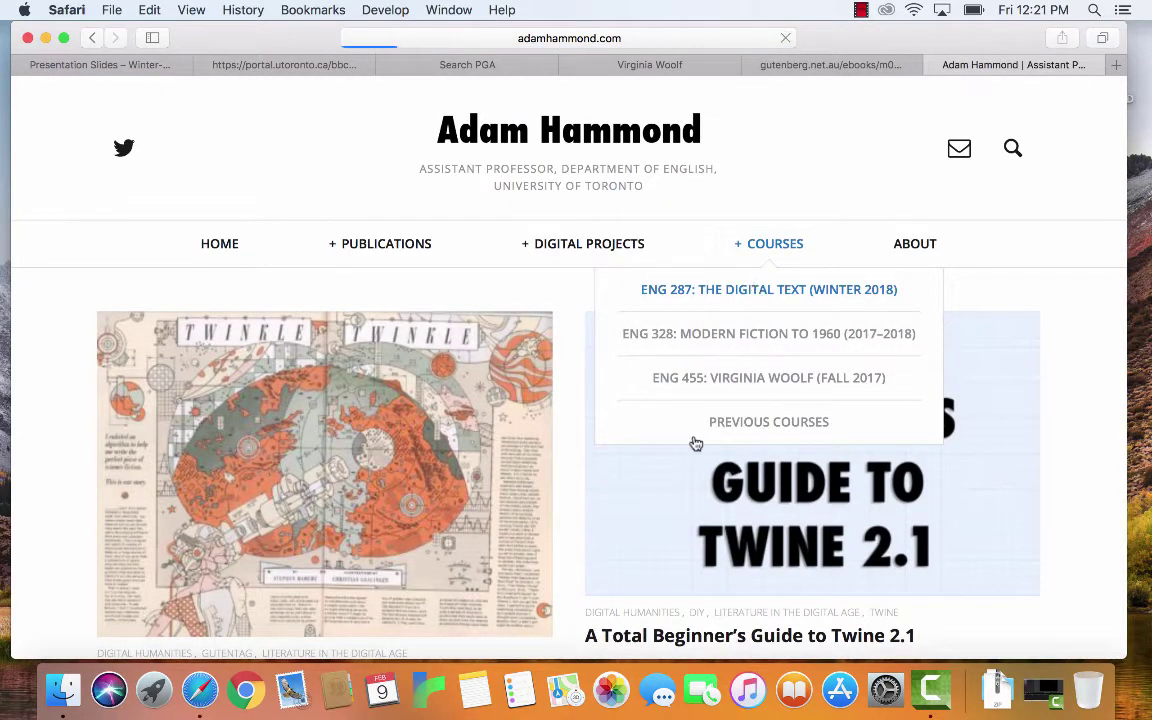
# - Follow the schedule's Sublime Text link to the sublimetext.com download page
pyautogui.scroll(-15, 640, 540)
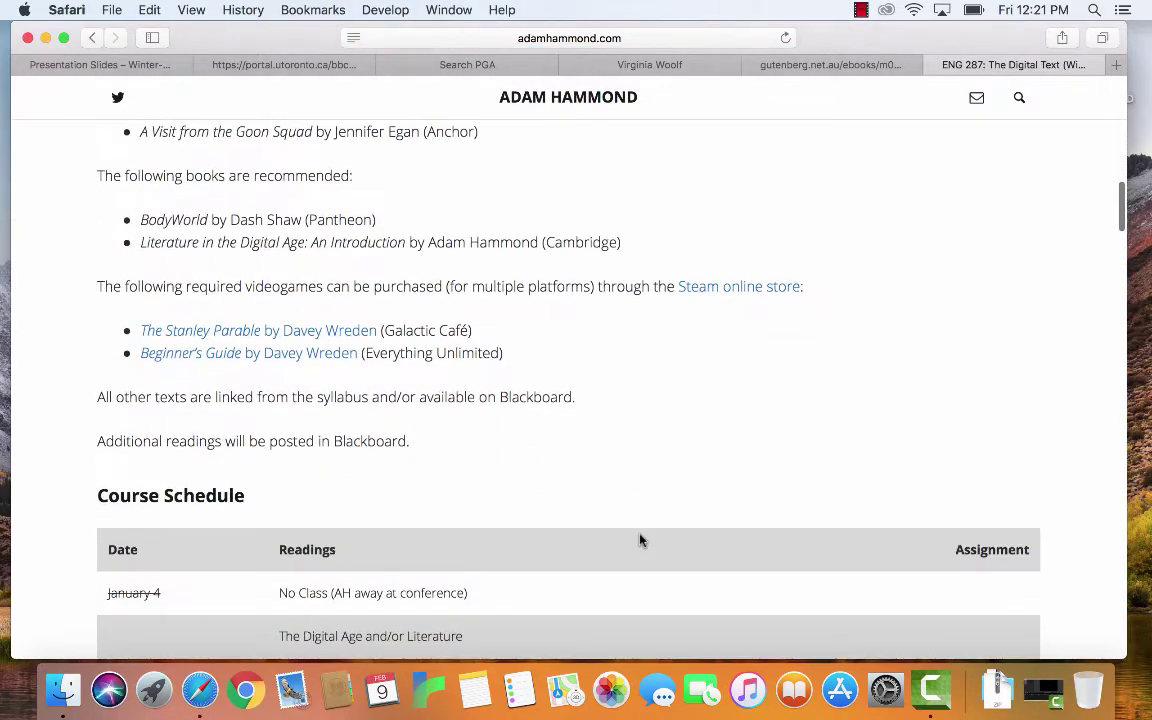
pyautogui.scroll(-5, 640, 540)
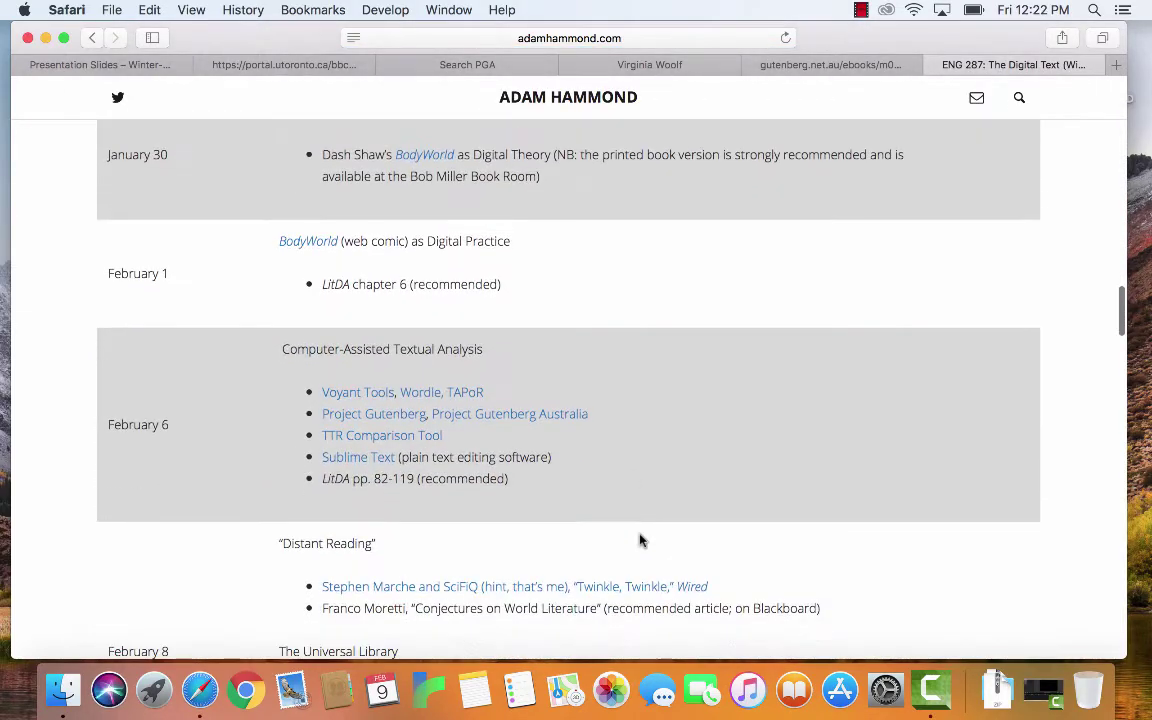
pyautogui.click(362, 458)
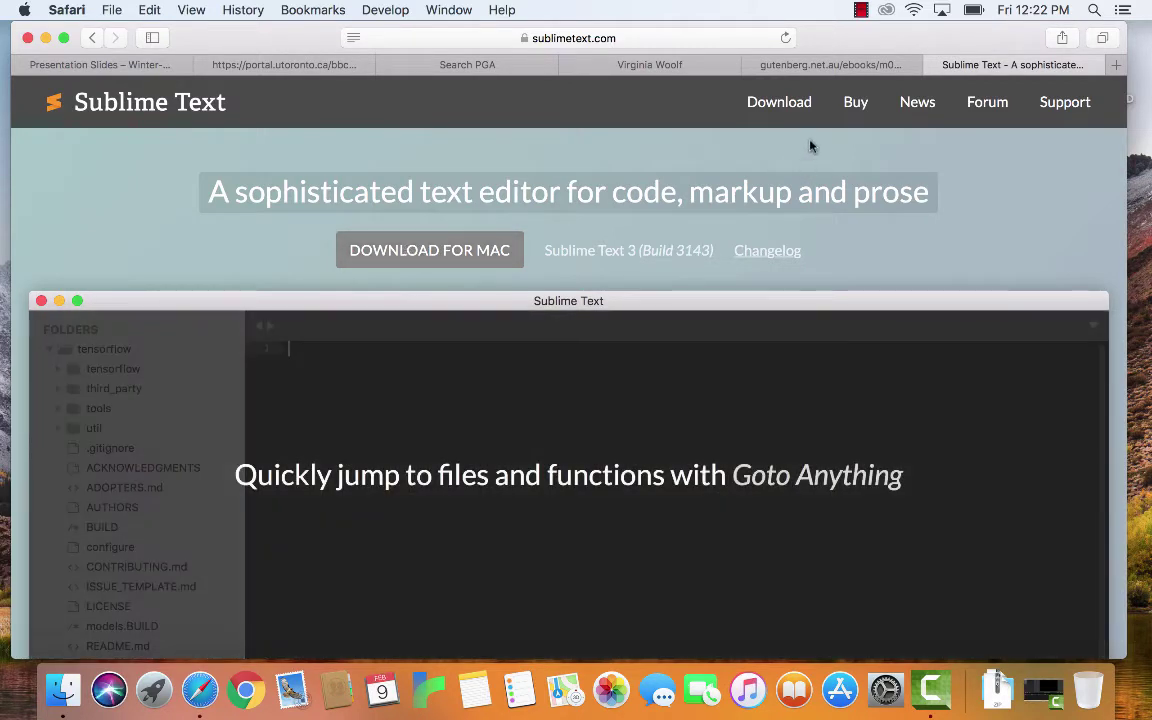
pyautogui.click(795, 108)
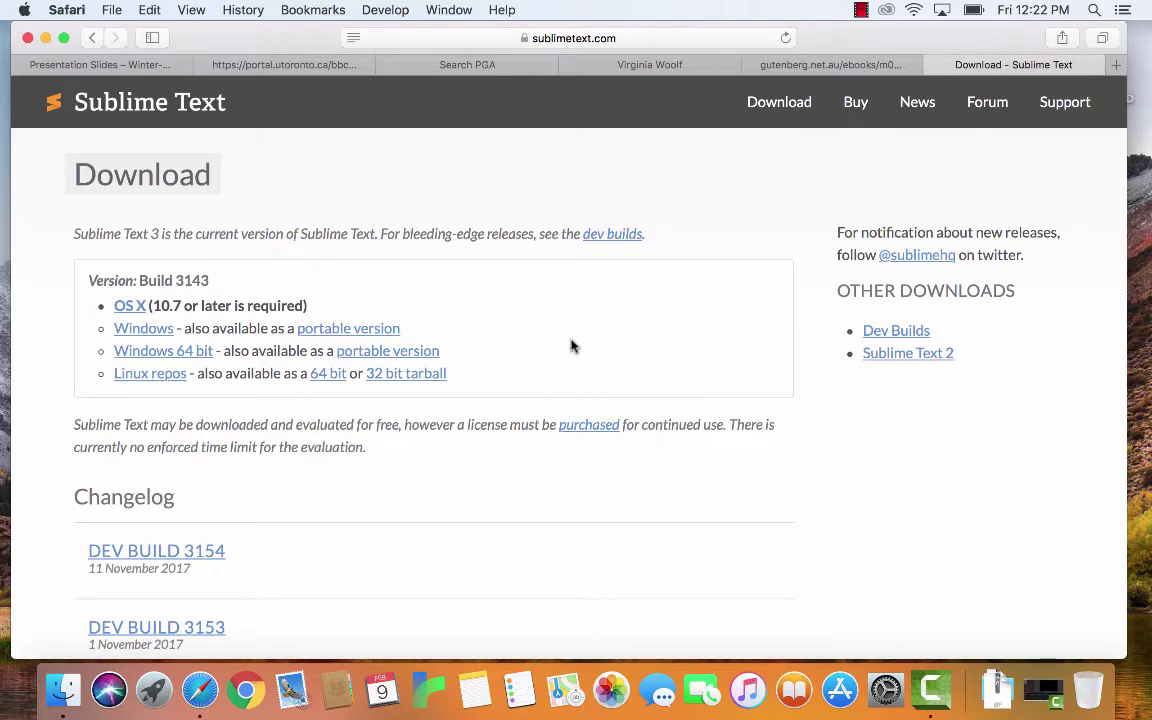
# - Launch Sublime Text from Finder's Applications folder
pyautogui.click(65, 690)
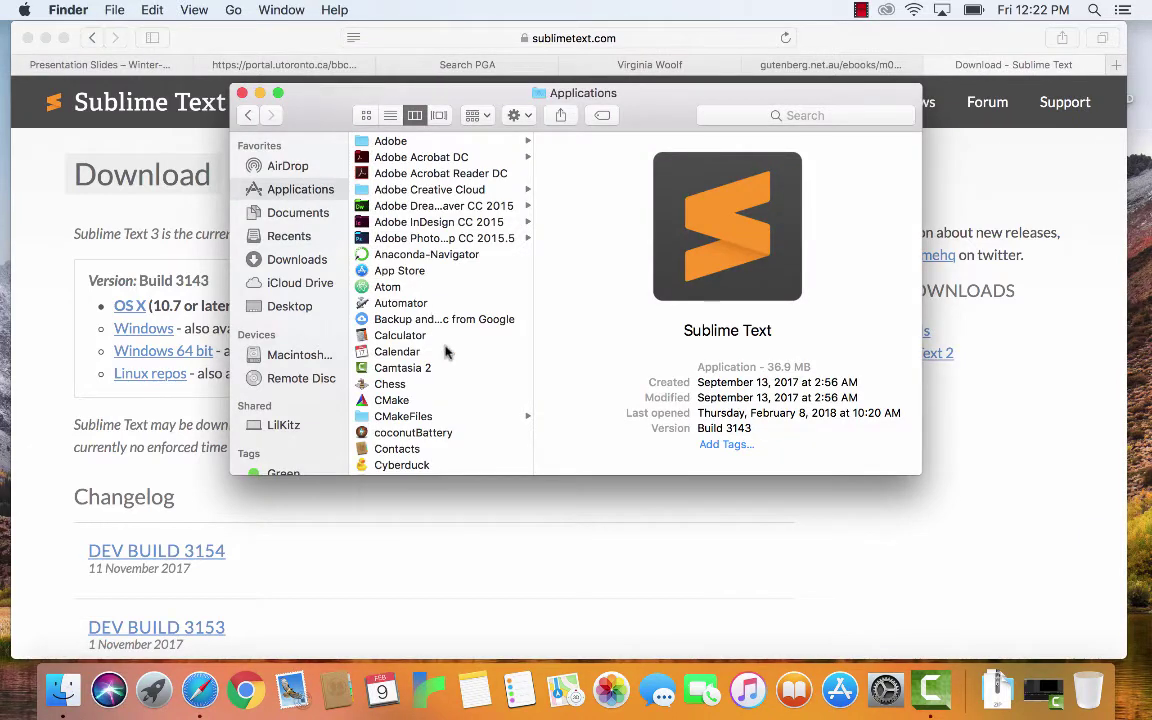
pyautogui.scroll(-10, 446, 351)
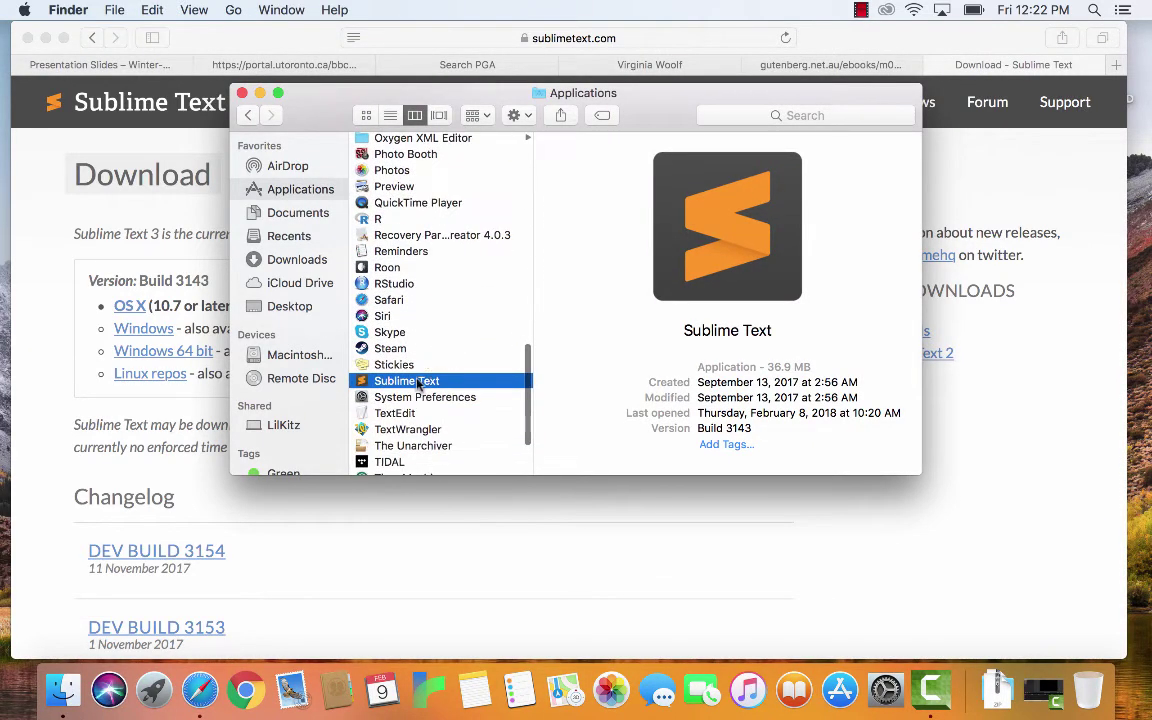
pyautogui.doubleClick(418, 382)
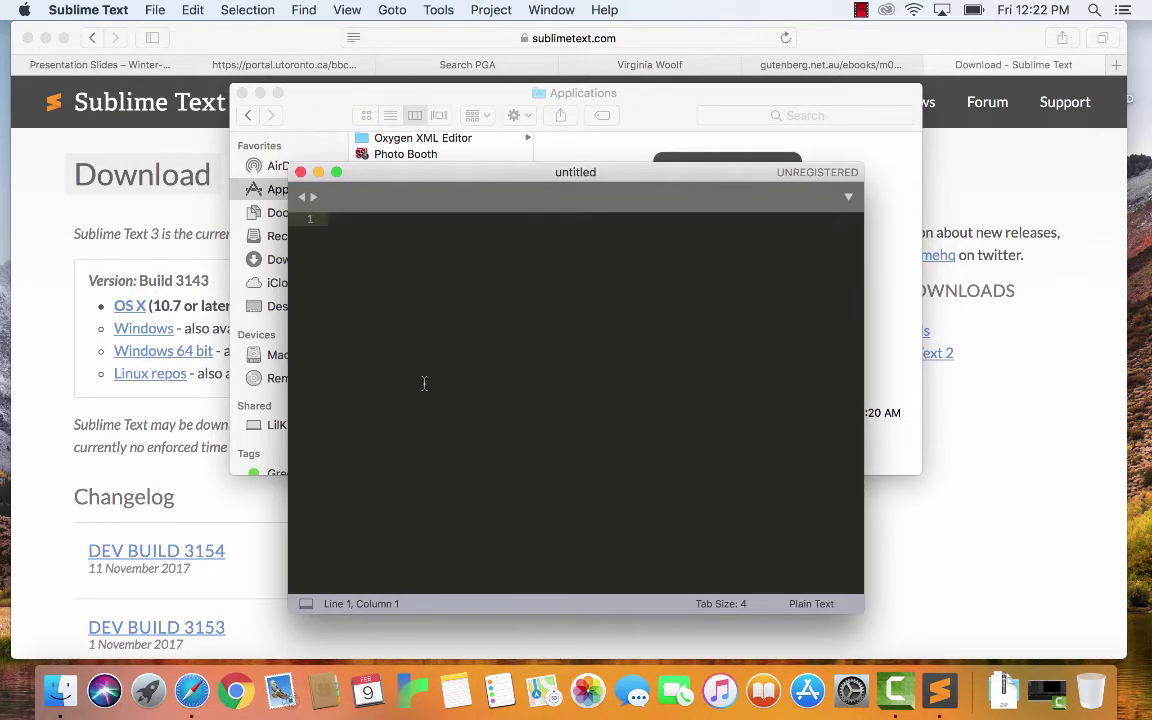
# - Reposition and enlarge the editor window, then create a new untitled file
pyautogui.moveTo(469, 188); pyautogui.dragTo(266, 44)
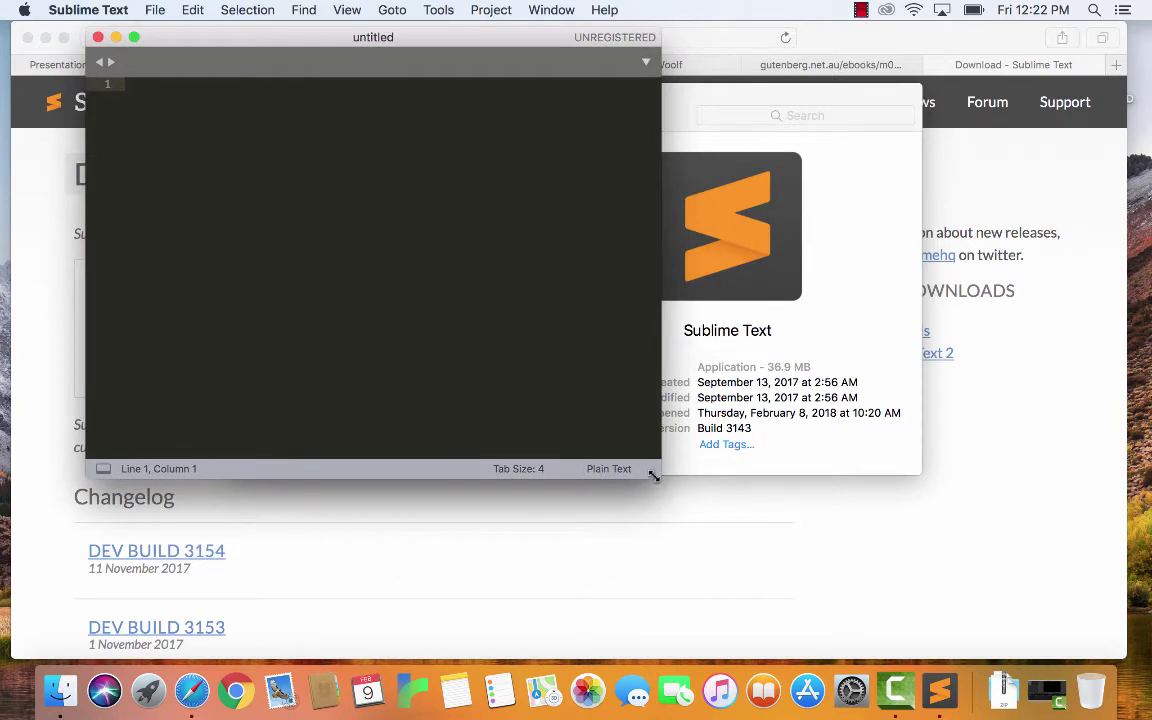
pyautogui.moveTo(658, 477); pyautogui.dragTo(804, 643)
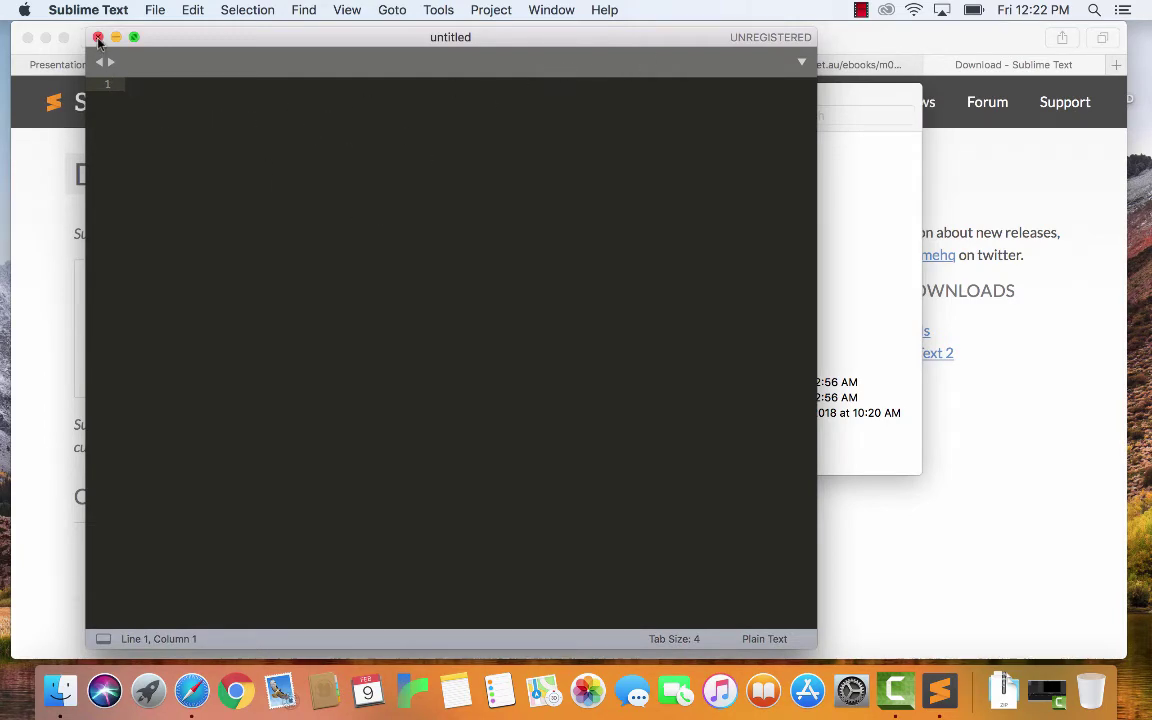
pyautogui.click(98, 38)
pyautogui.click(155, 10)
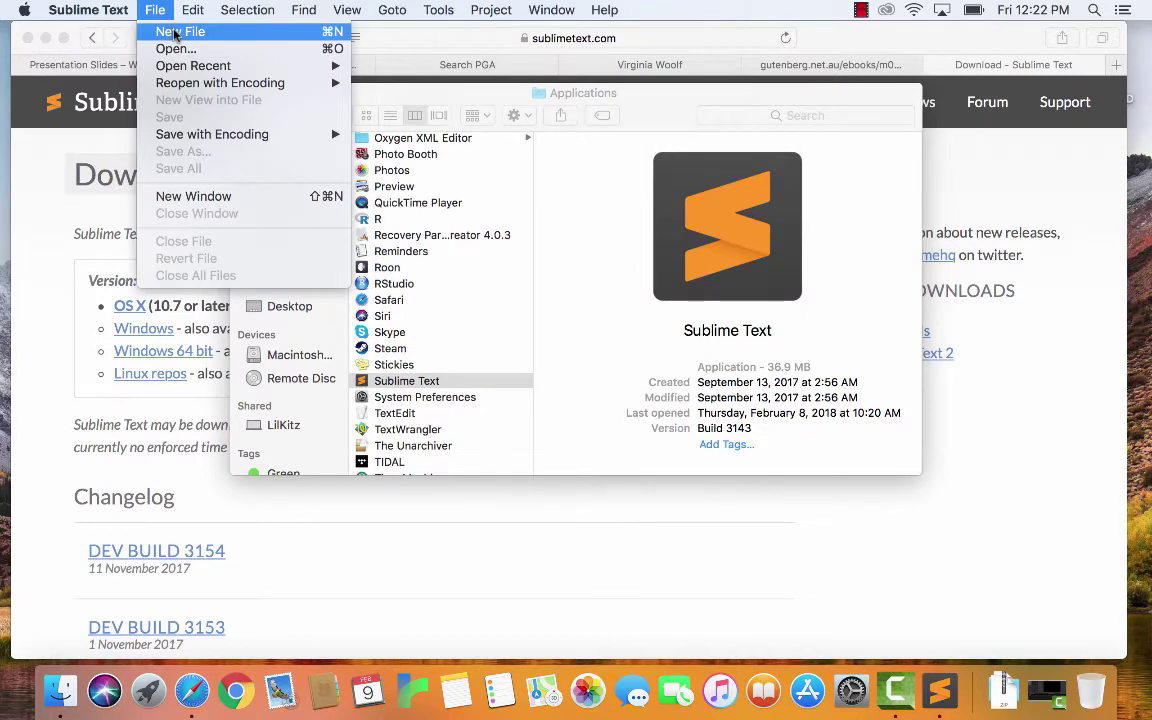
pyautogui.click(174, 32)
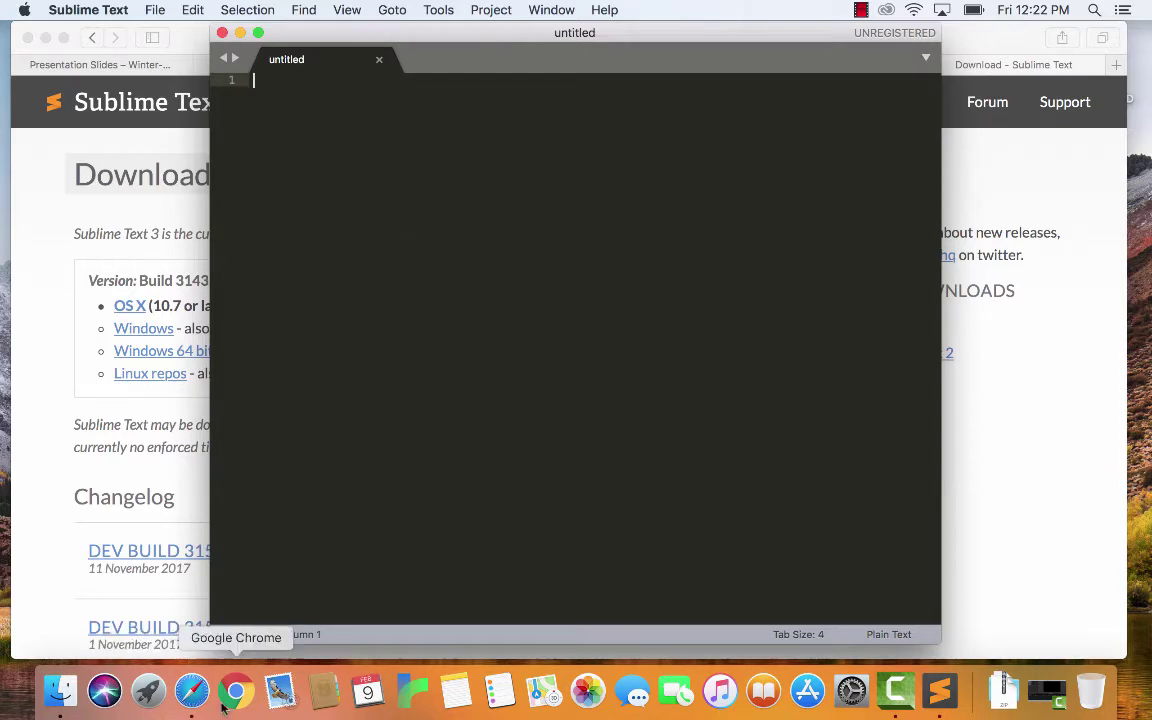
# - Paste the copied Night and Day text into the new Sublime Text file
pyautogui.click(192, 690)
pyautogui.click(805, 66)
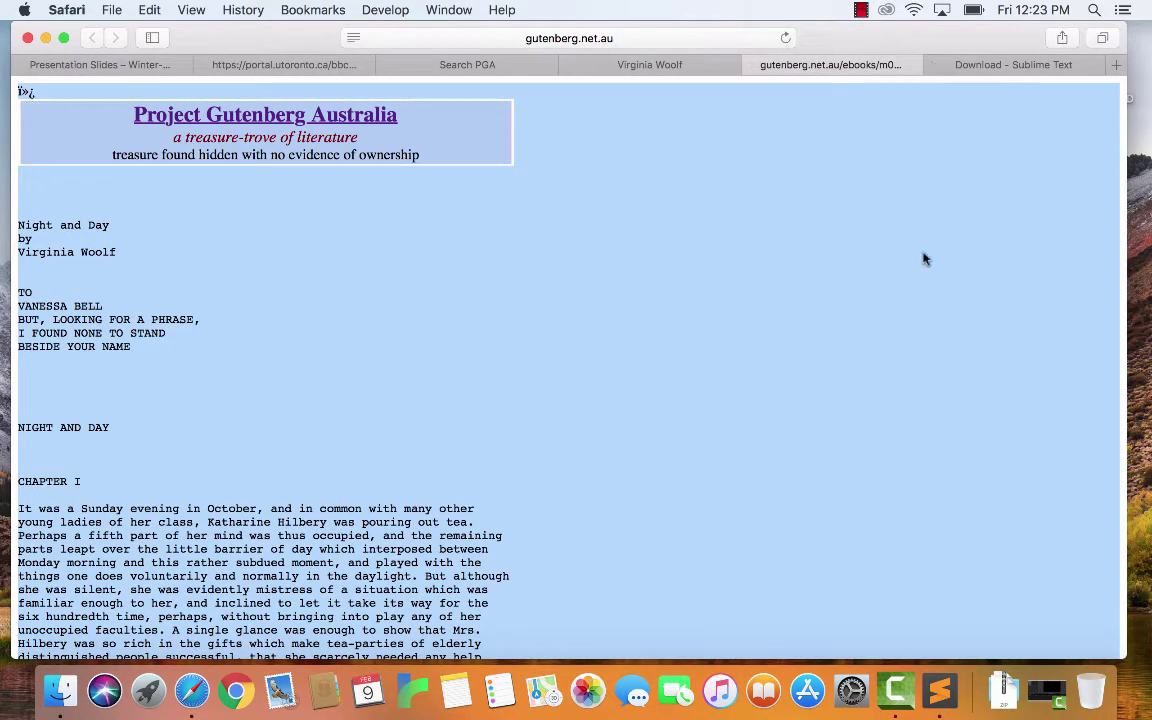
pyautogui.scroll(1, 923, 257)
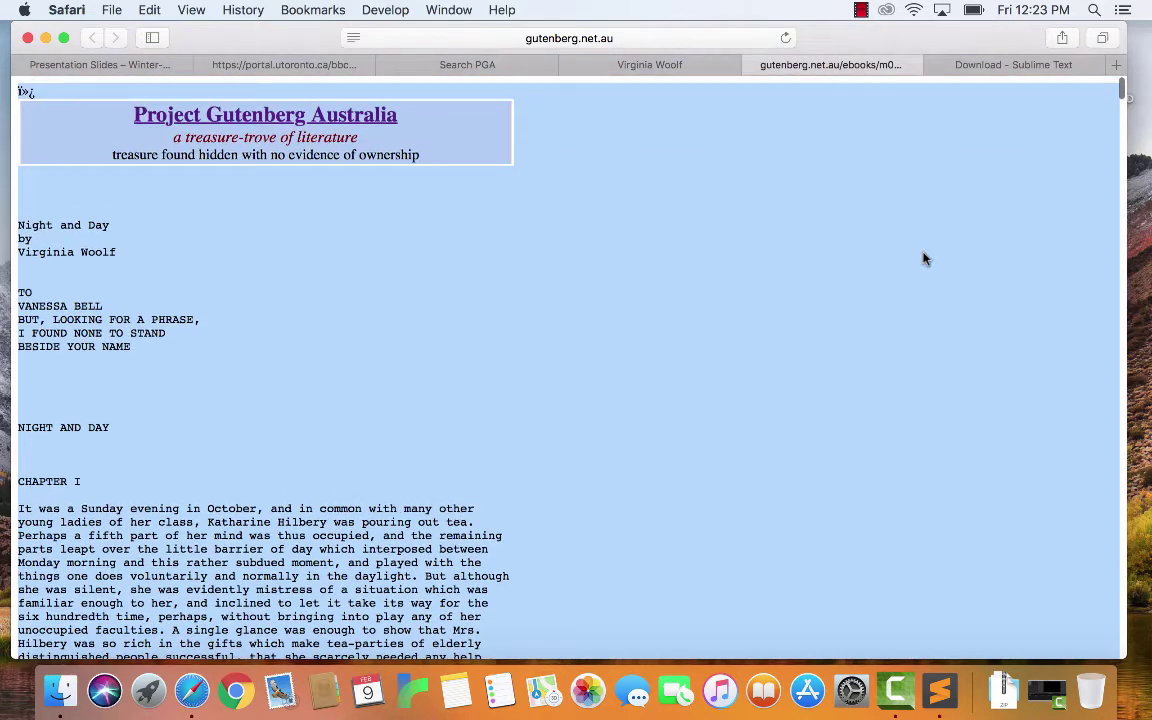
pyautogui.click(993, 66)
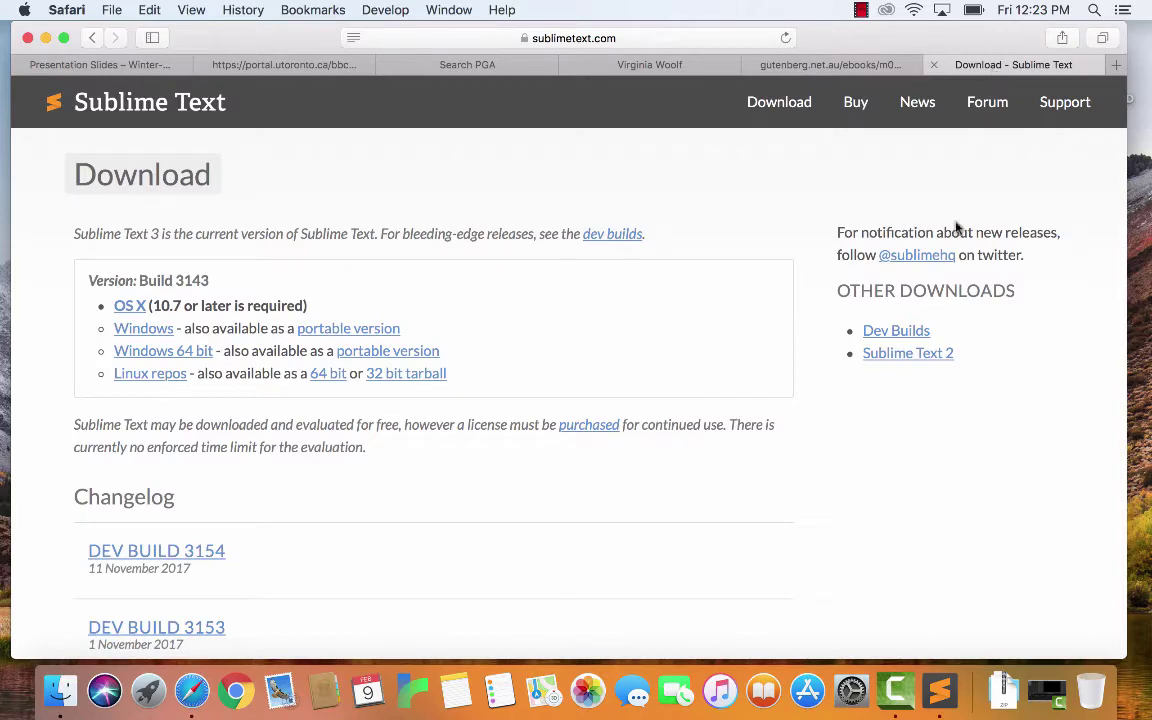
pyautogui.click(940, 692)
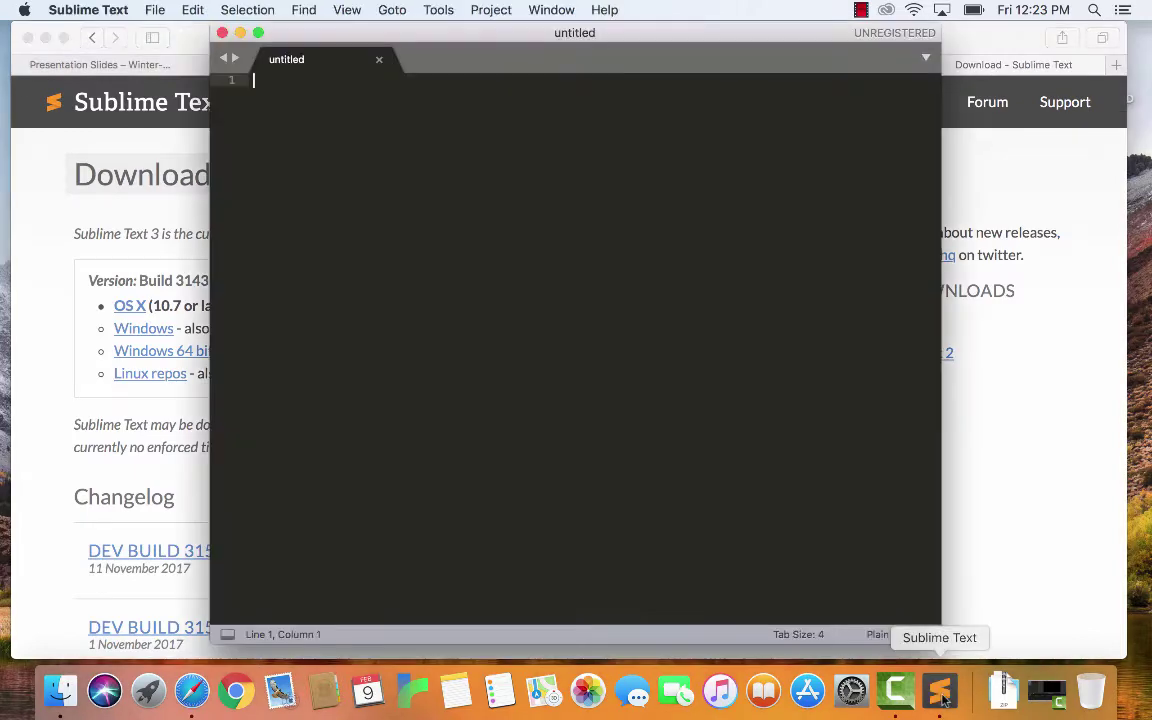
pyautogui.click(157, 10)
pyautogui.moveTo(199, 8)
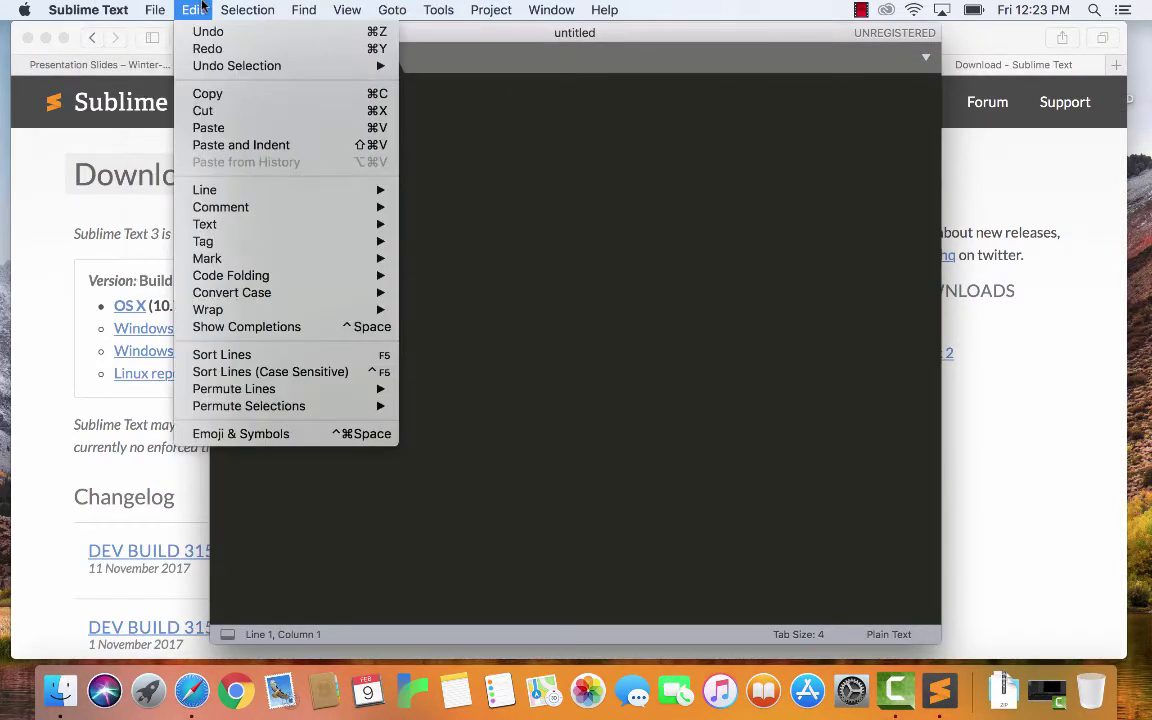
pyautogui.click(215, 128)
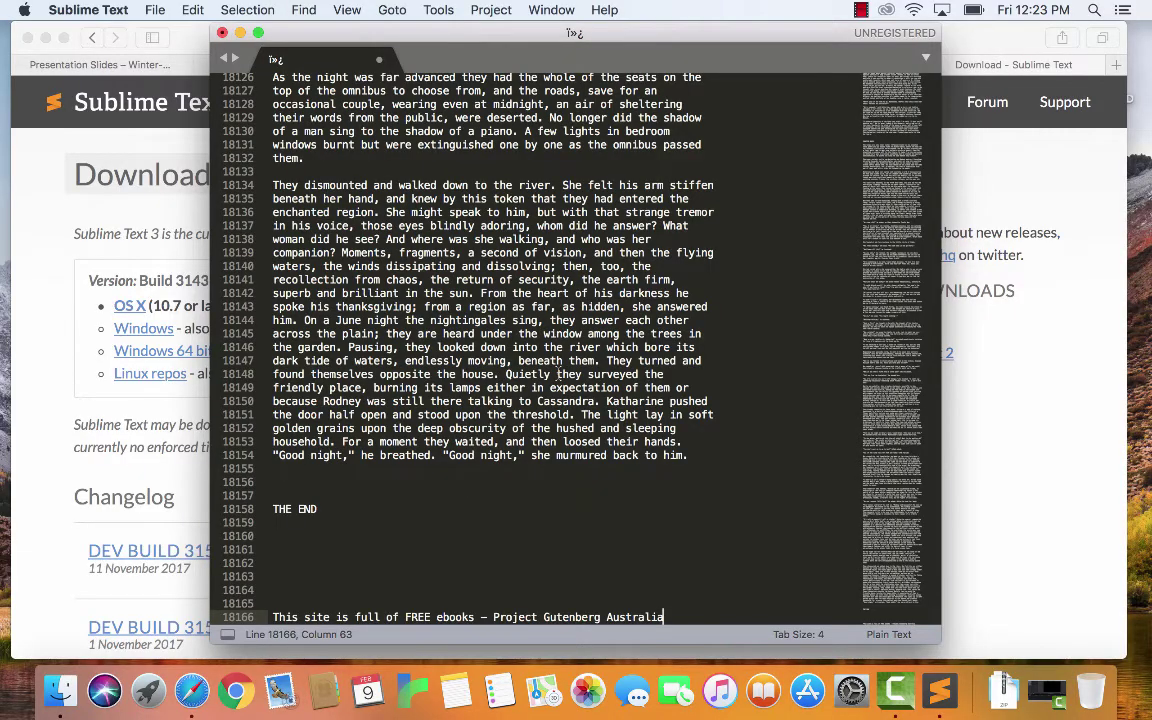
# - Delete the Project Gutenberg header lines above the novel's title
pyautogui.scroll(20, 841, 549)
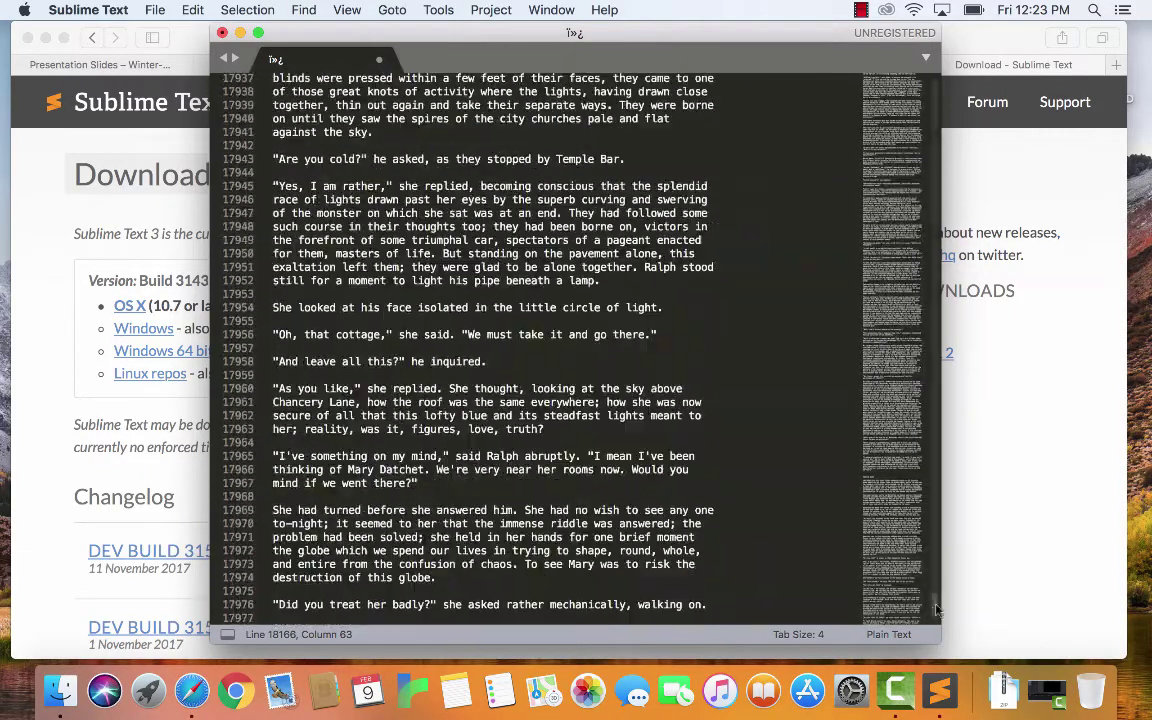
pyautogui.moveTo(930, 607); pyautogui.dragTo(908, 40)
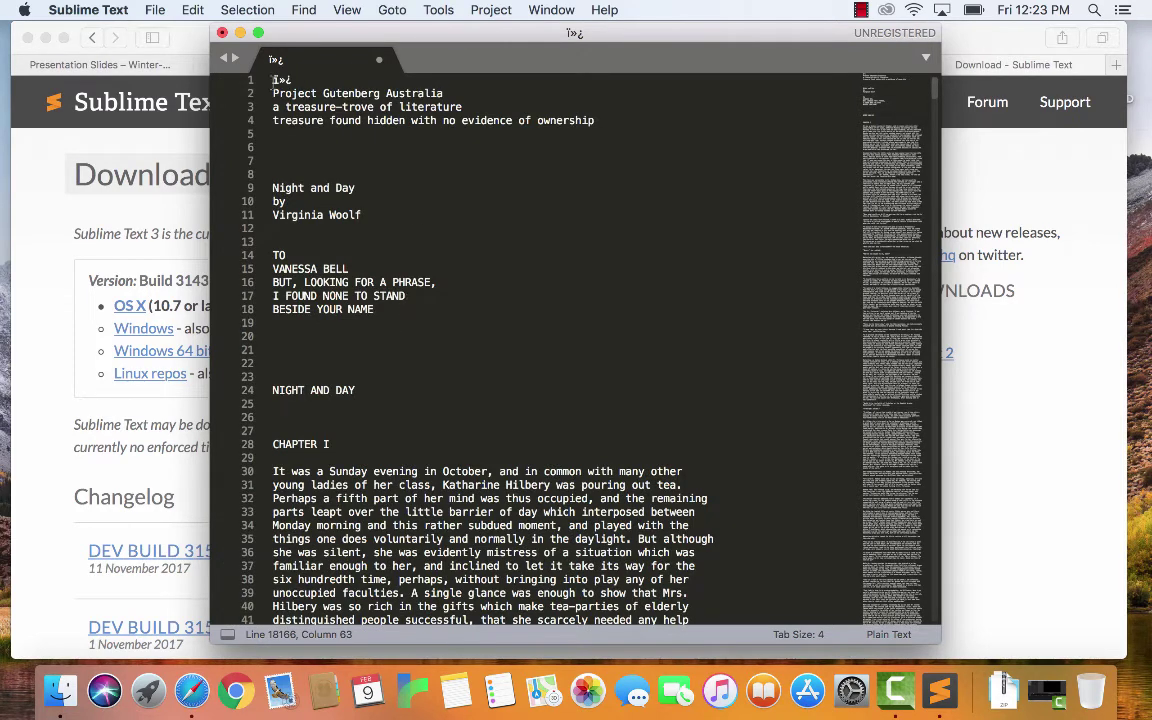
pyautogui.moveTo(274, 80); pyautogui.dragTo(407, 172)
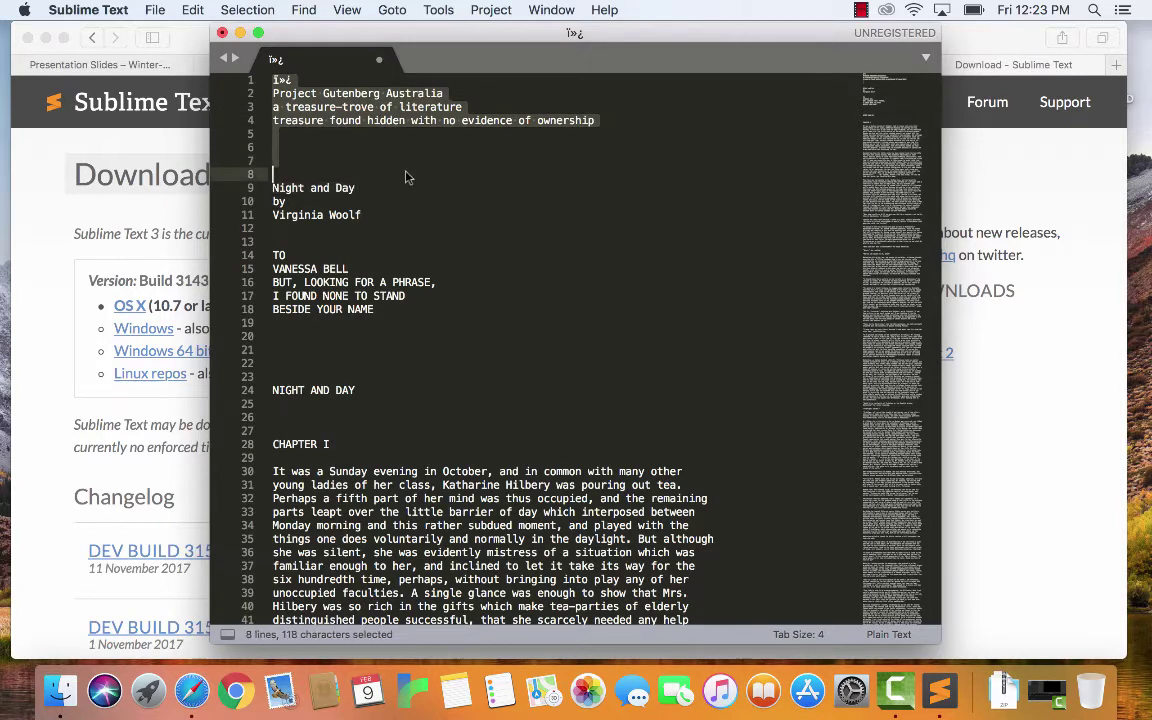
pyautogui.press('BackSpace')
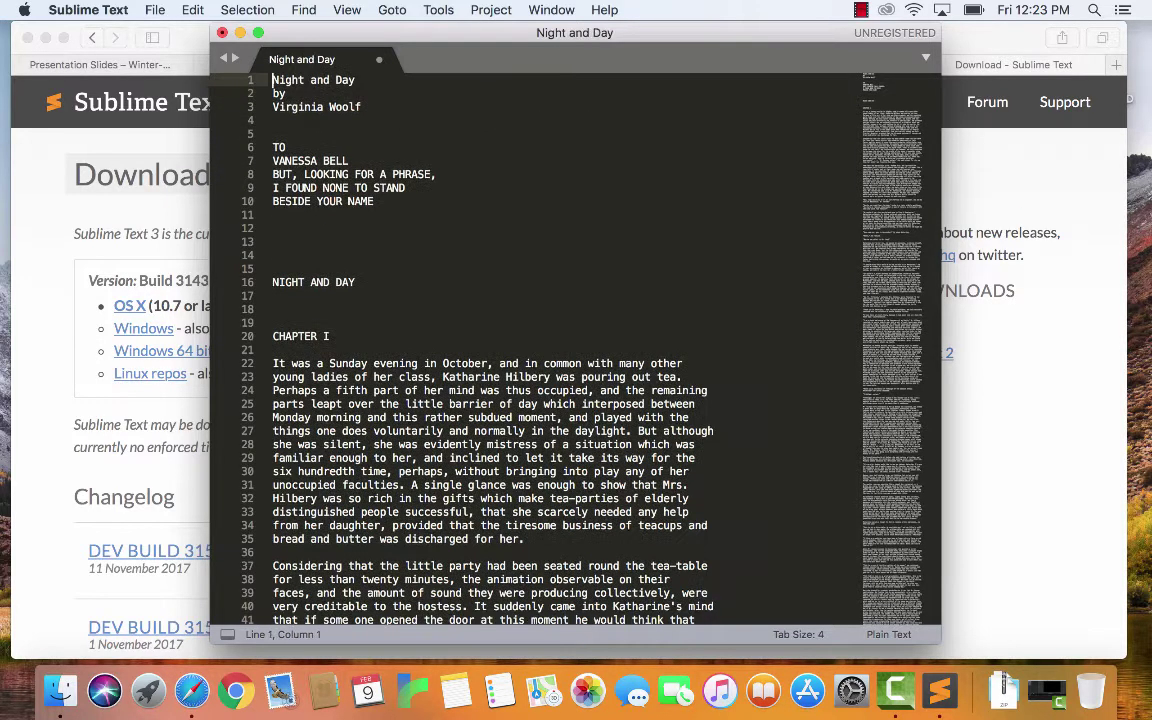
pyautogui.moveTo(273, 133); pyautogui.dragTo(368, 232)
# - Delete THE END, the site footer and the trailing empty line
pyautogui.scroll(-5, 933, 100)
pyautogui.moveTo(933, 100); pyautogui.dragTo(928, 632)
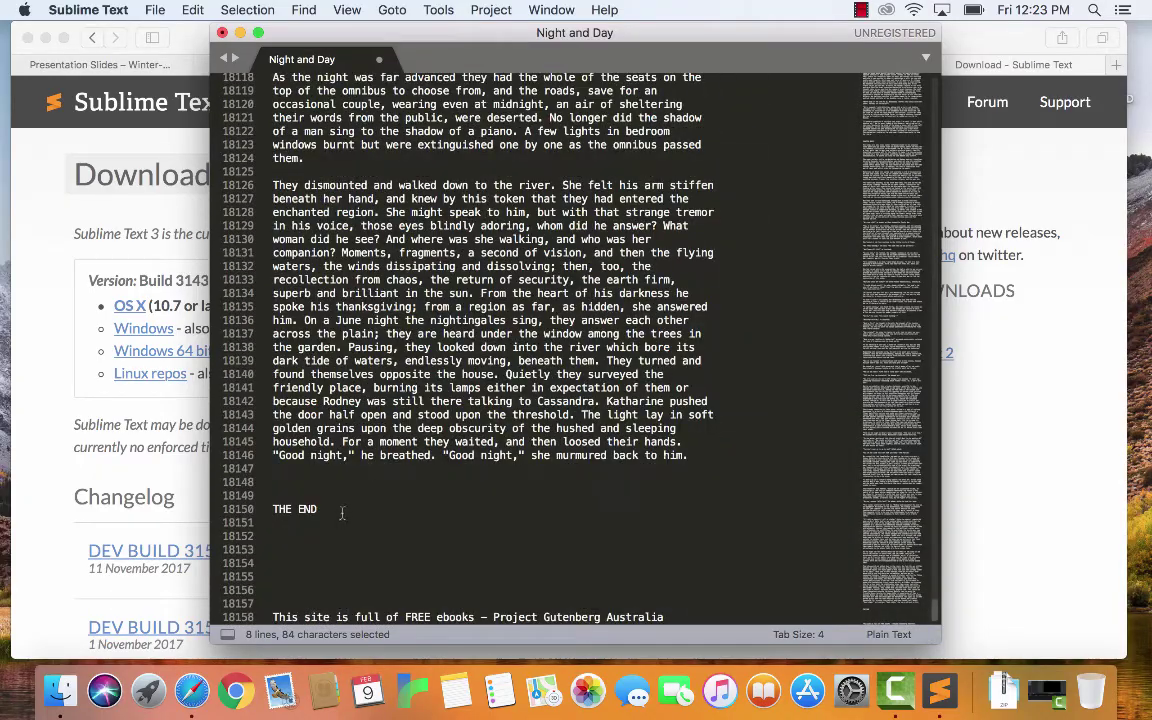
pyautogui.moveTo(320, 474); pyautogui.dragTo(660, 620)
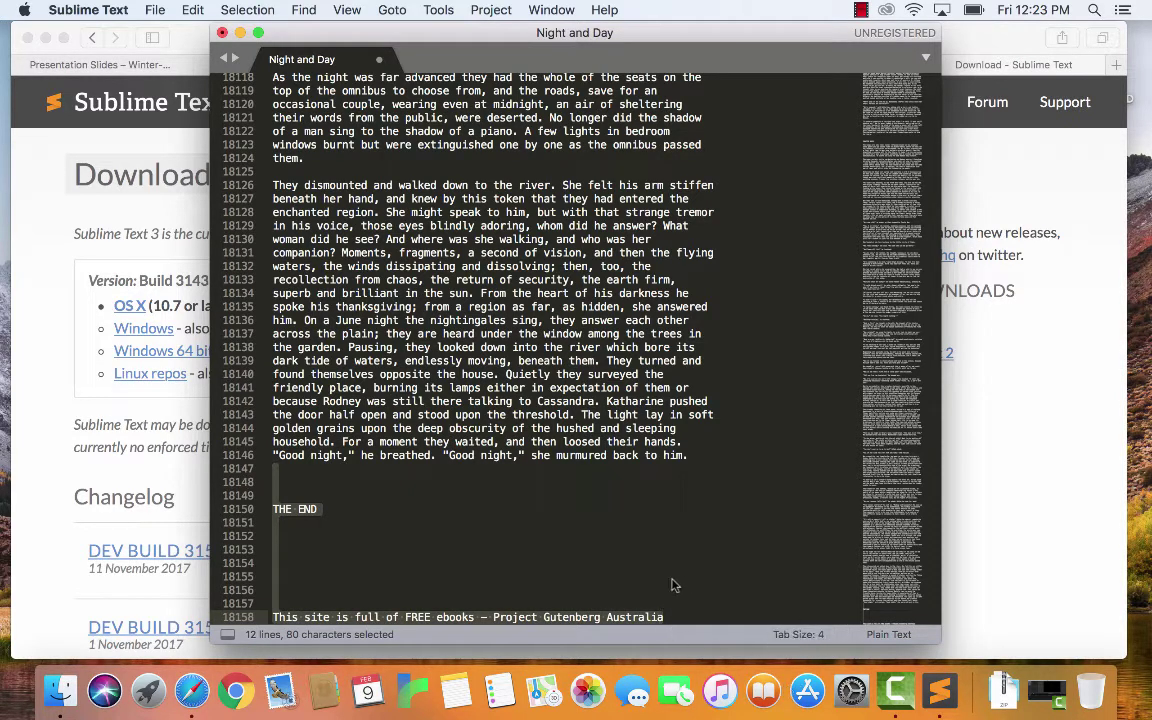
pyautogui.press('BackSpace')
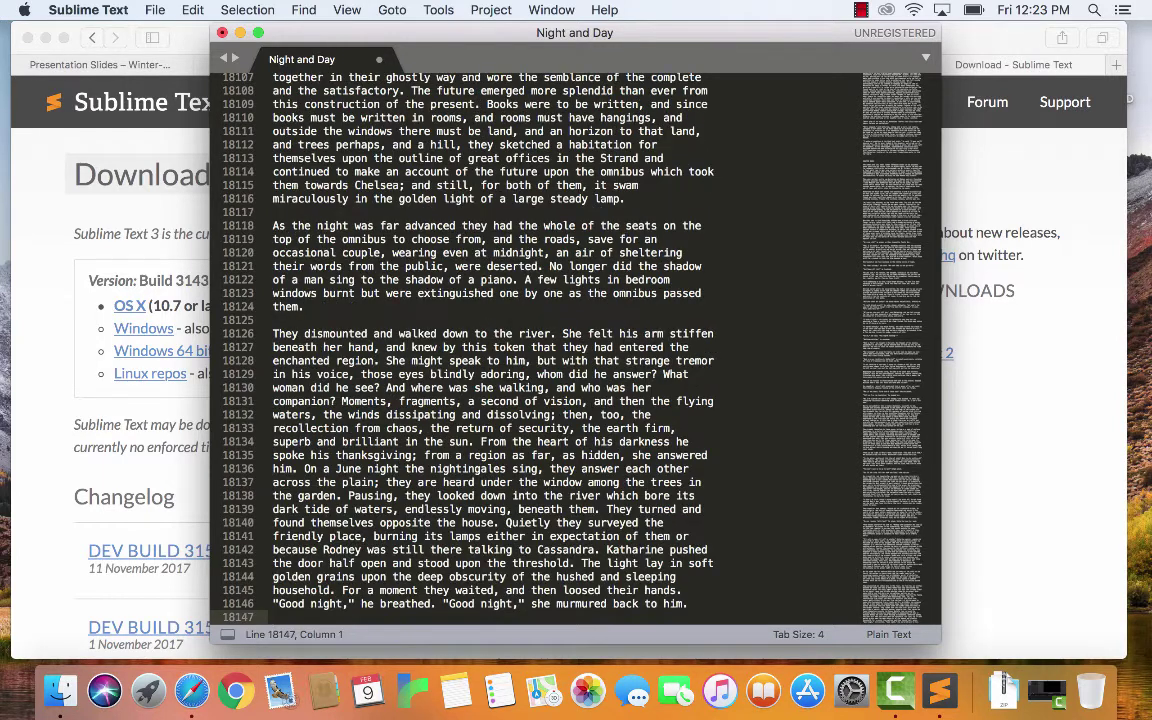
pyautogui.press('BackSpace')
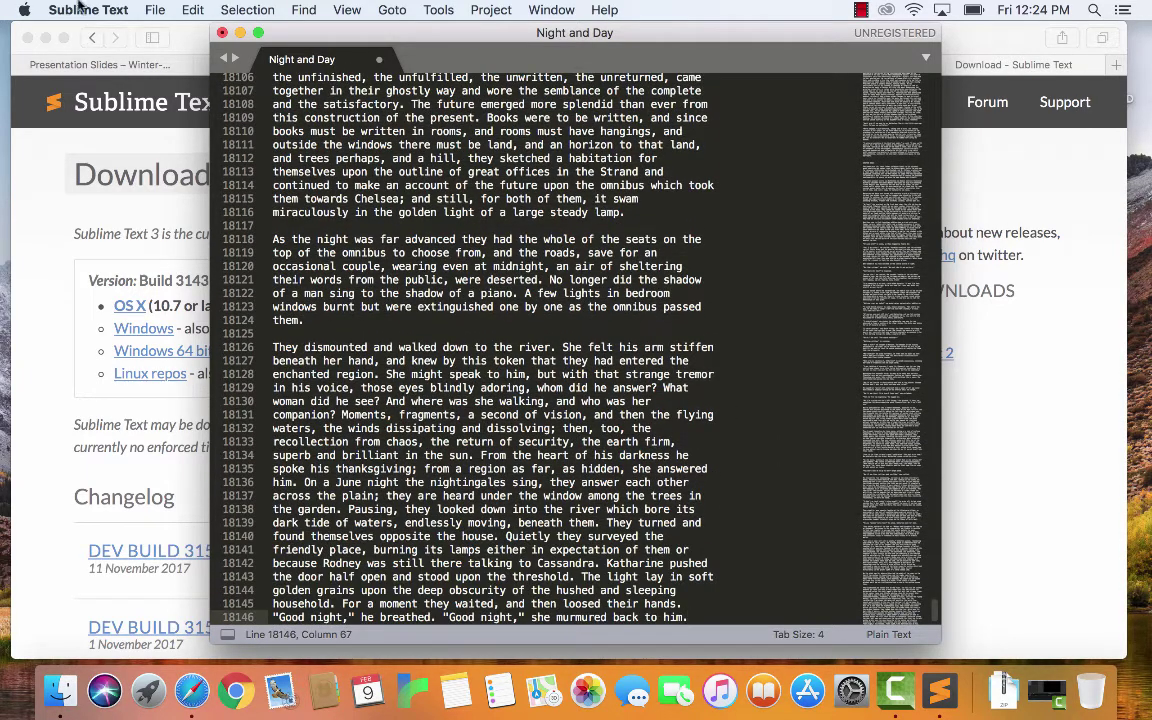
pyautogui.scroll(20, 455, 190)
# - Save the text as 'Night and Day.txt' in a new Desktop folder named 'TTR assignment'
pyautogui.click(157, 9)
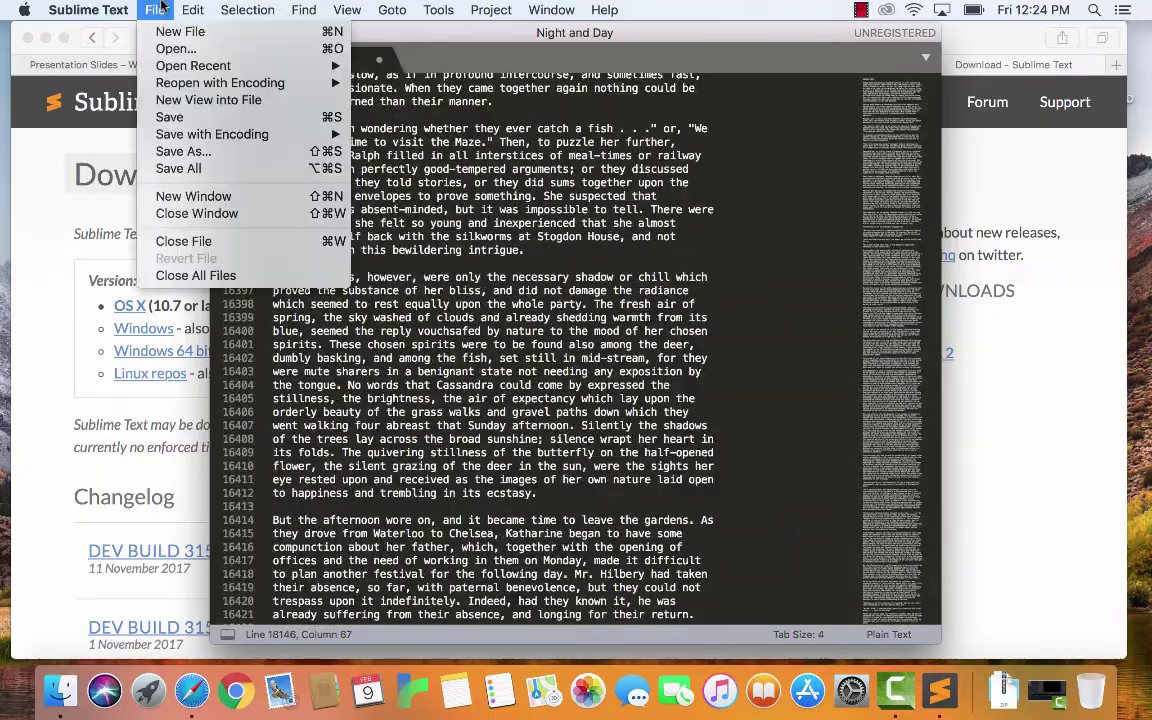
pyautogui.click(180, 118)
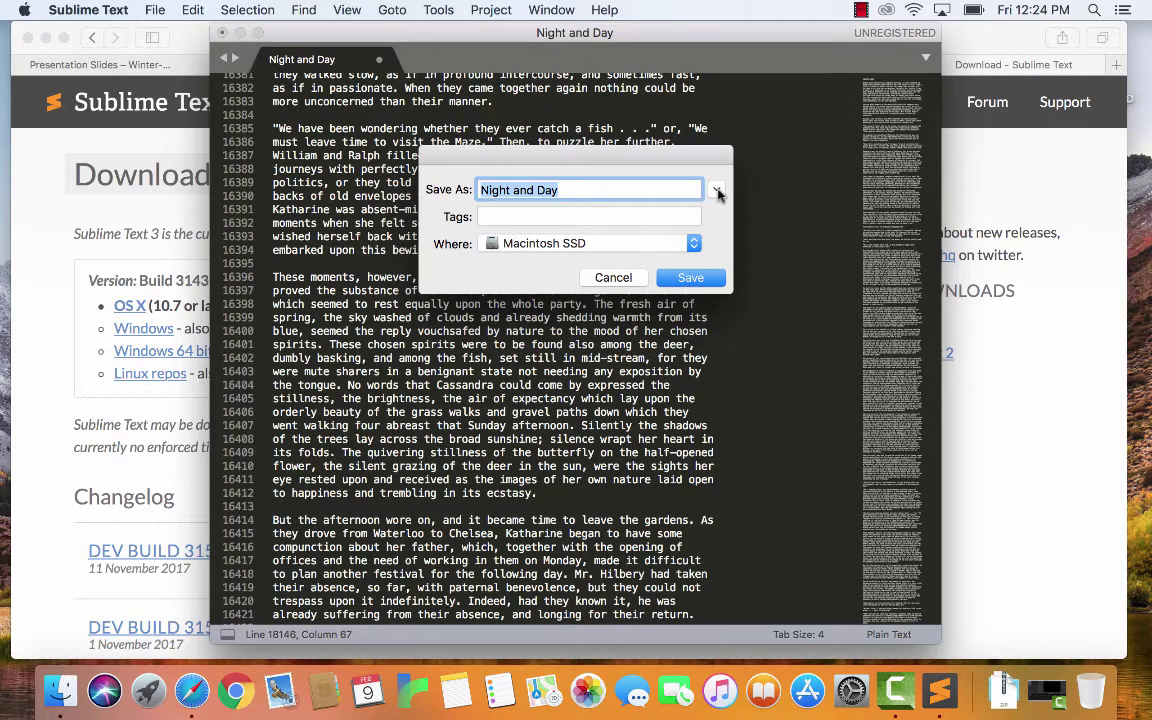
pyautogui.click(718, 191)
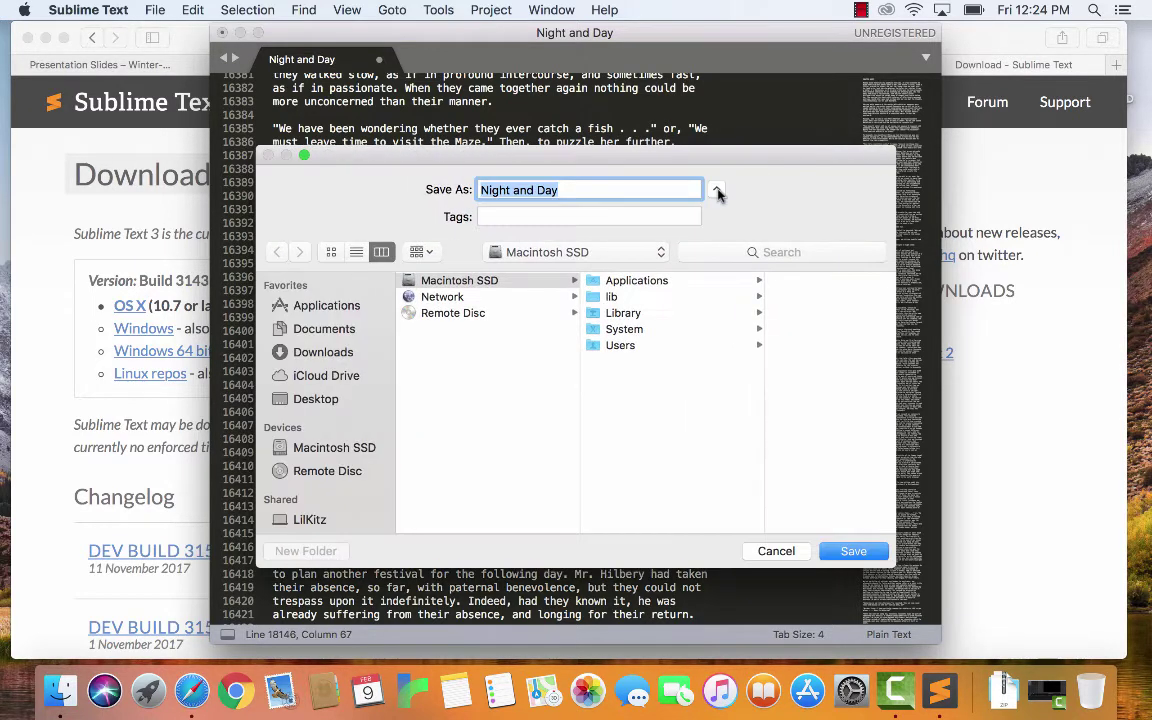
pyautogui.click(326, 401)
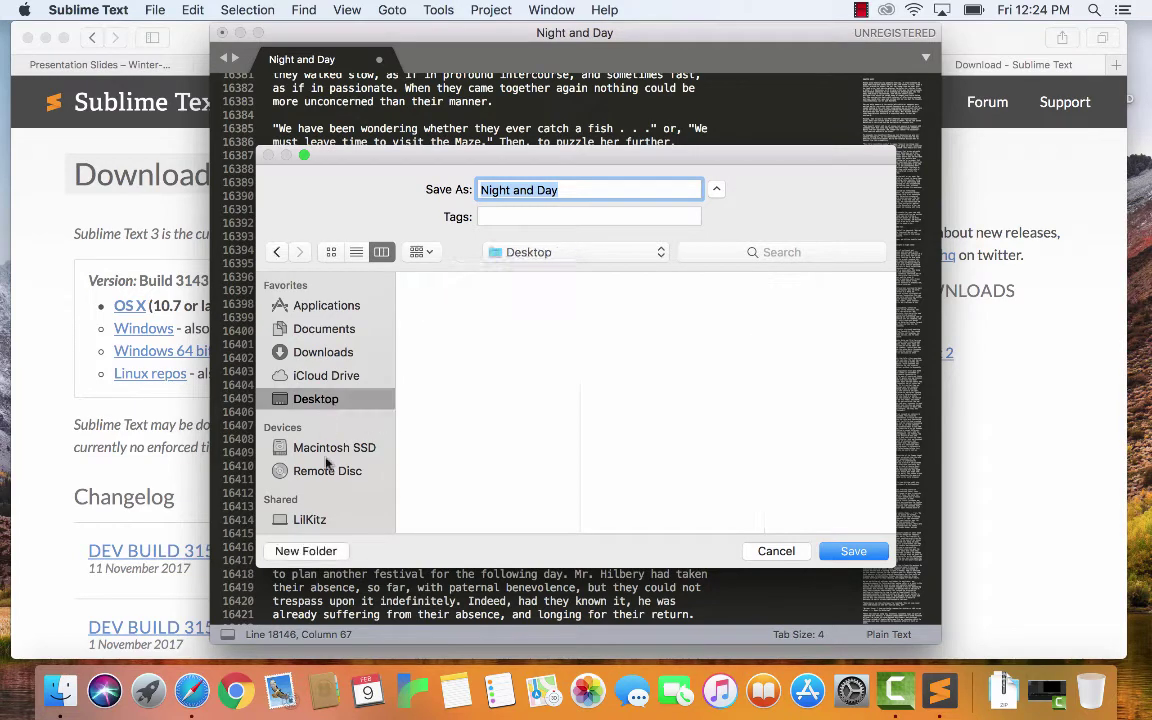
pyautogui.click(308, 552)
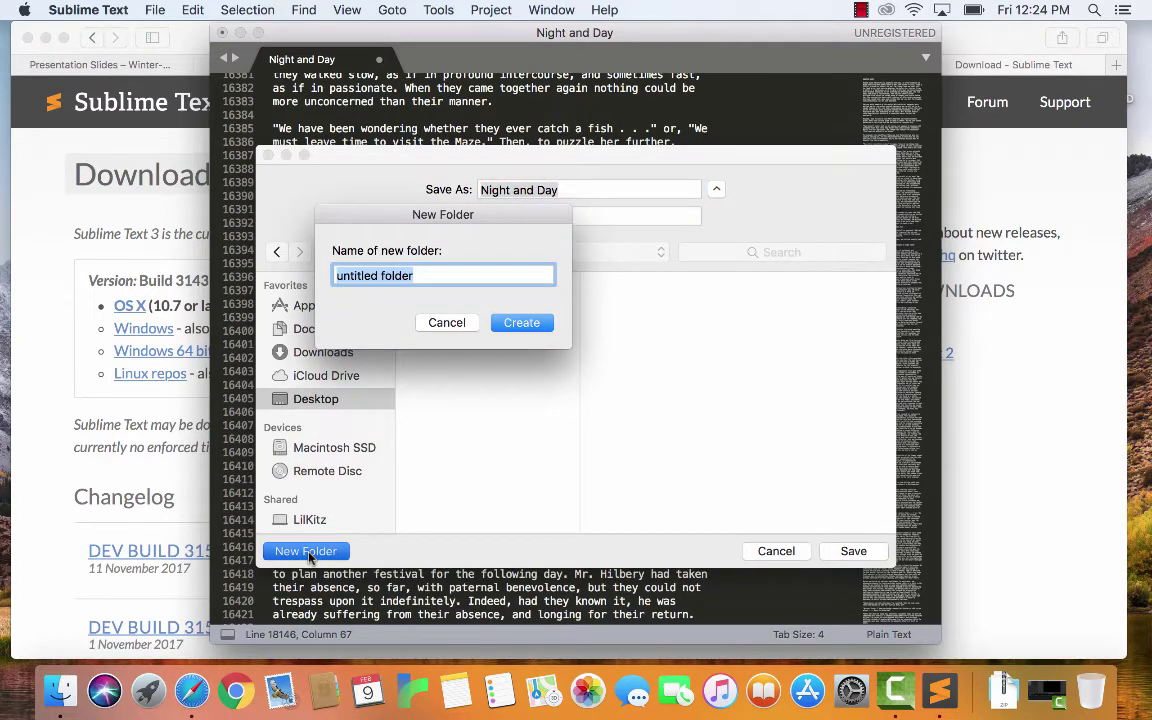
pyautogui.write('TTR assignment')
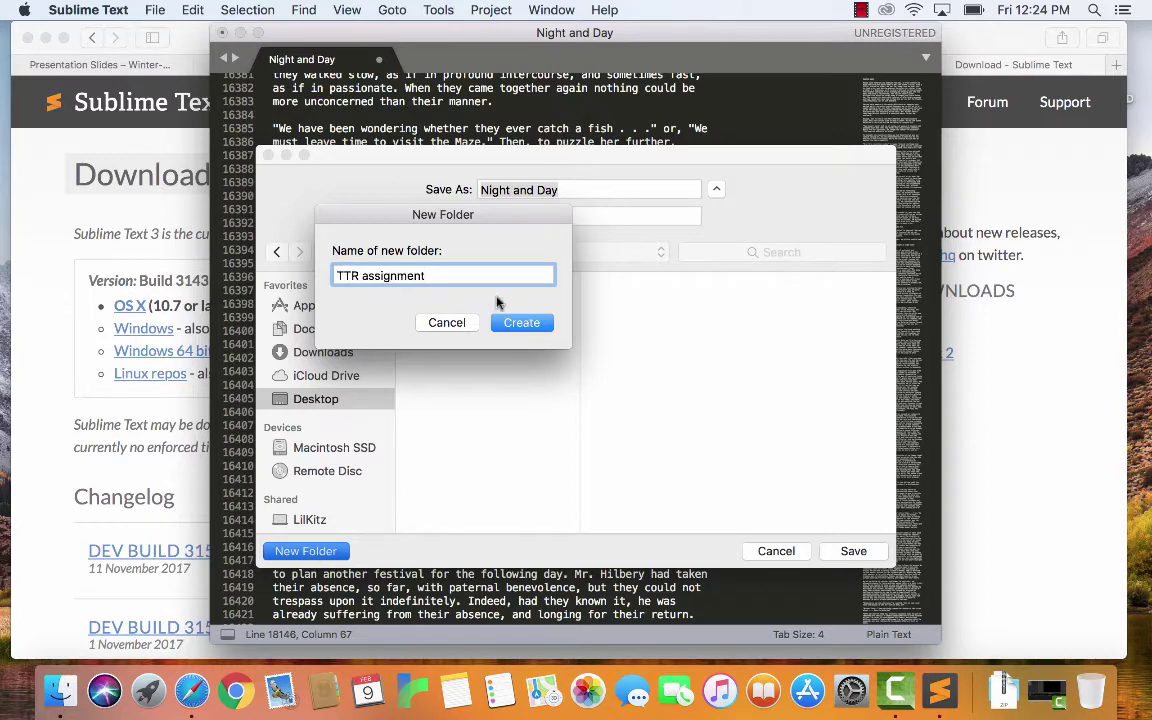
pyautogui.click(519, 323)
pyautogui.click(573, 189)
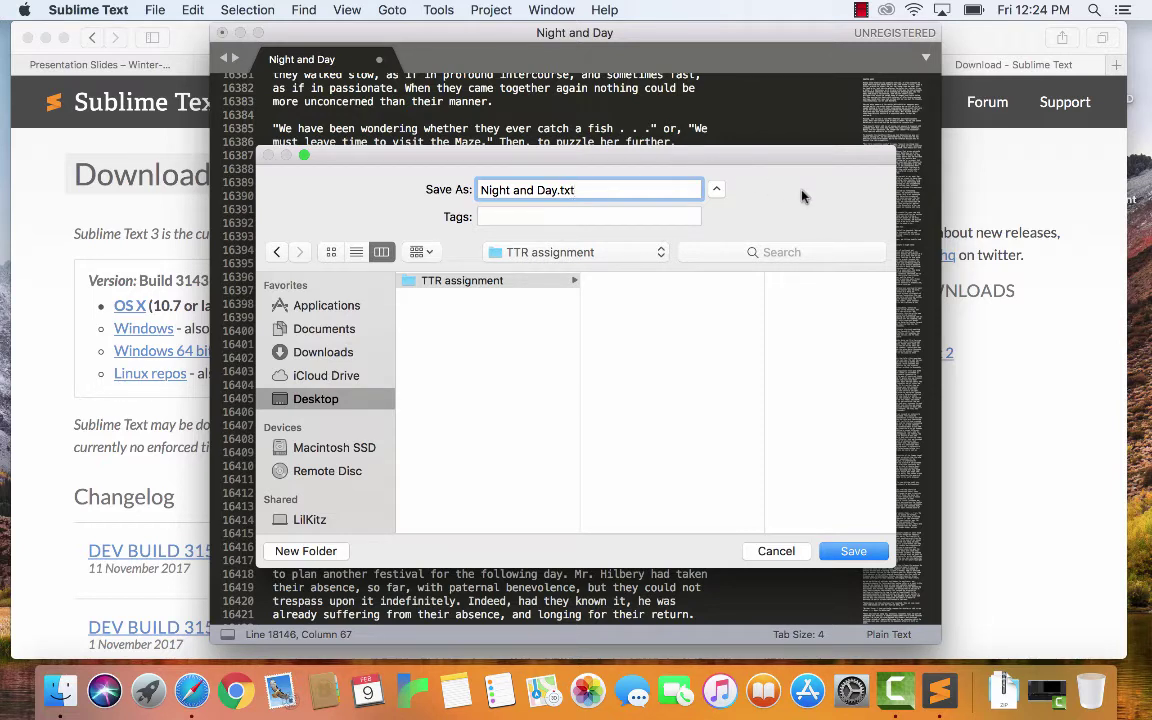
pyautogui.click(841, 553)
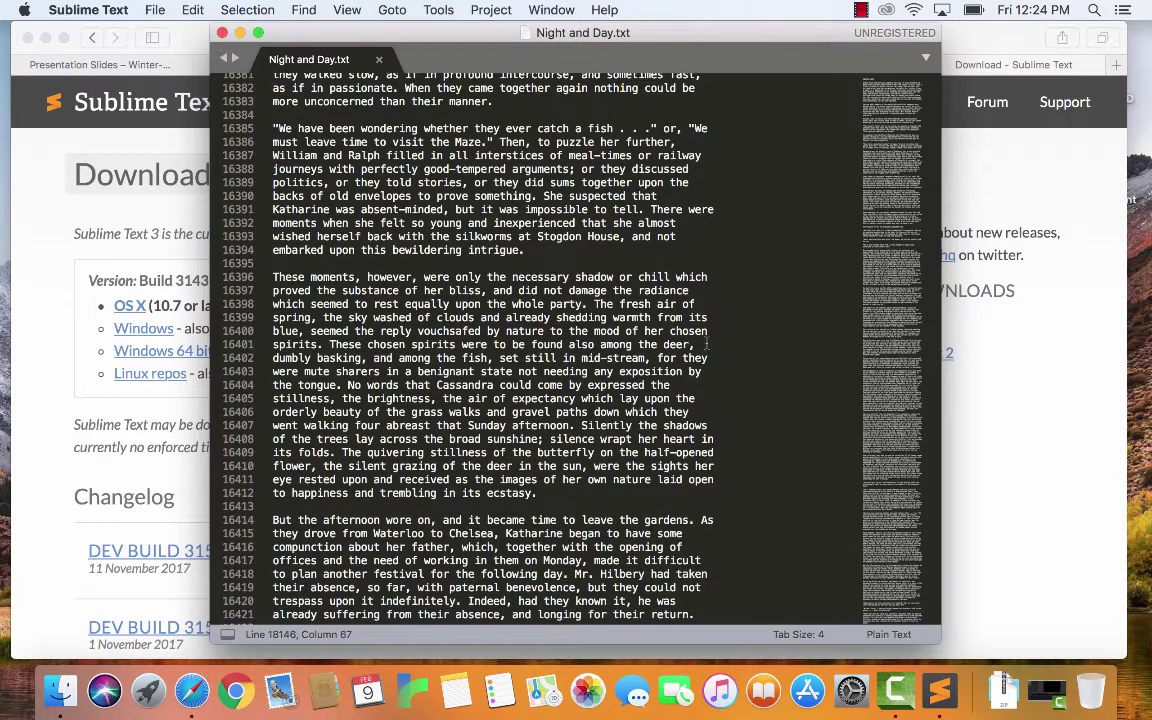
# - Open the Desktop's TTR assignment folder in Finder, then close Night and Day.txt in Sublime Text
pyautogui.click(62, 688)
pyautogui.click(289, 306)
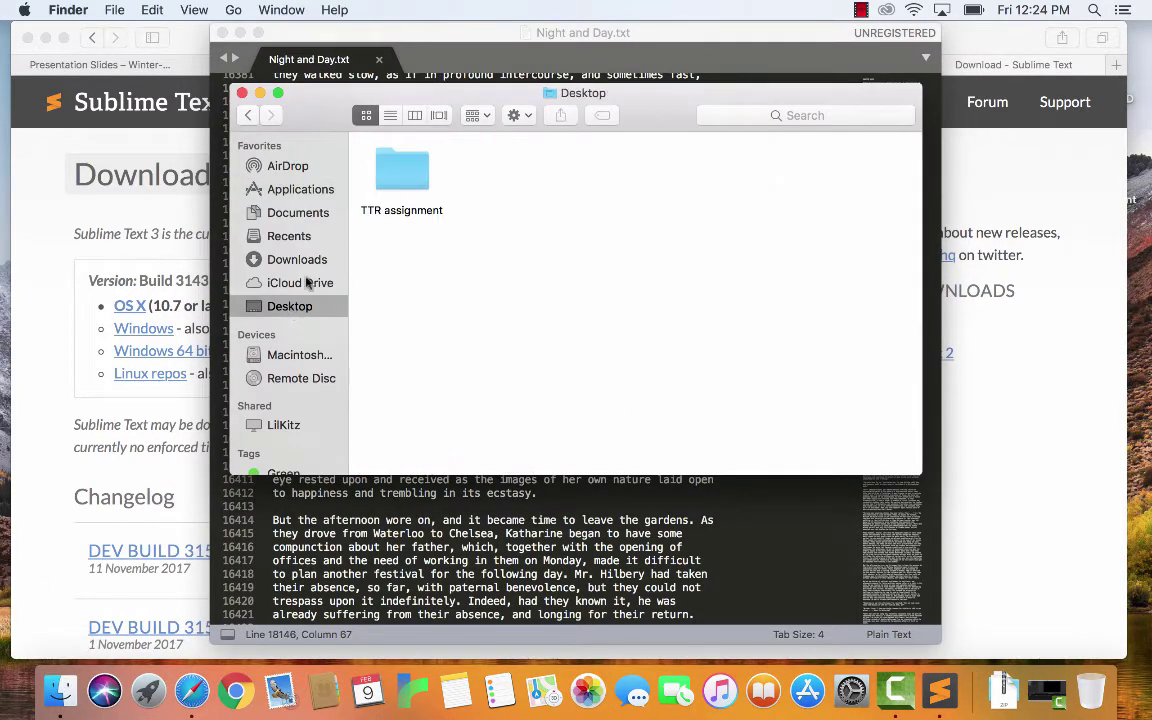
pyautogui.click(402, 179)
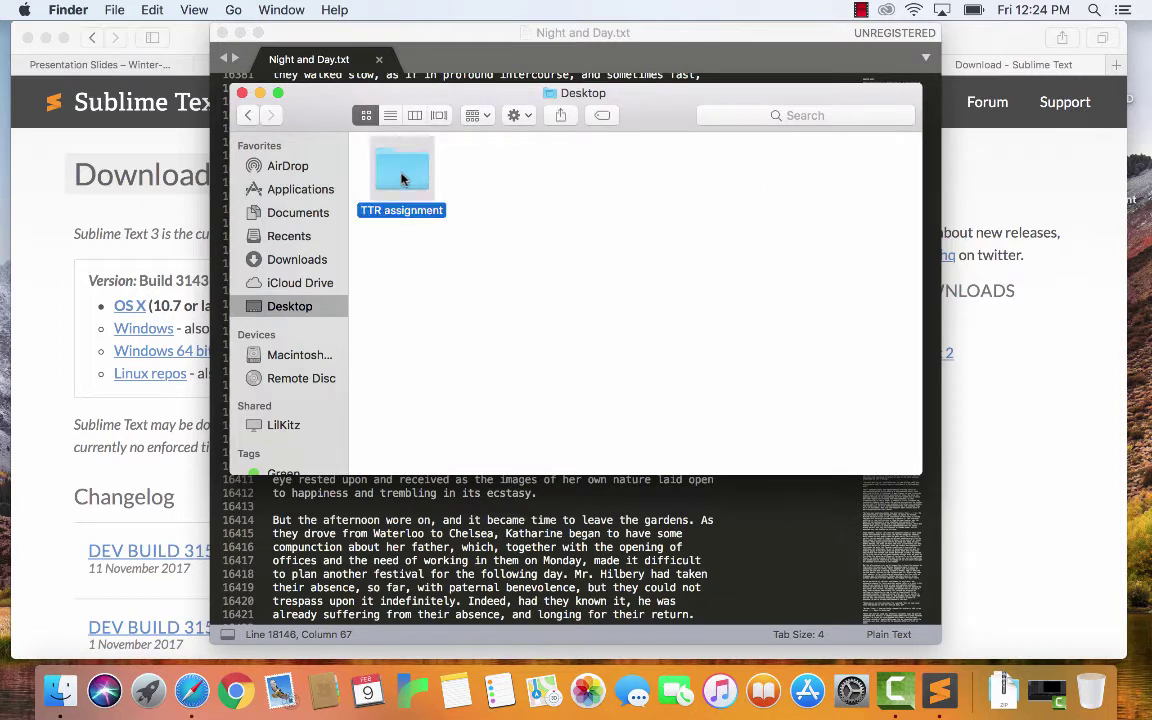
pyautogui.doubleClick(402, 179)
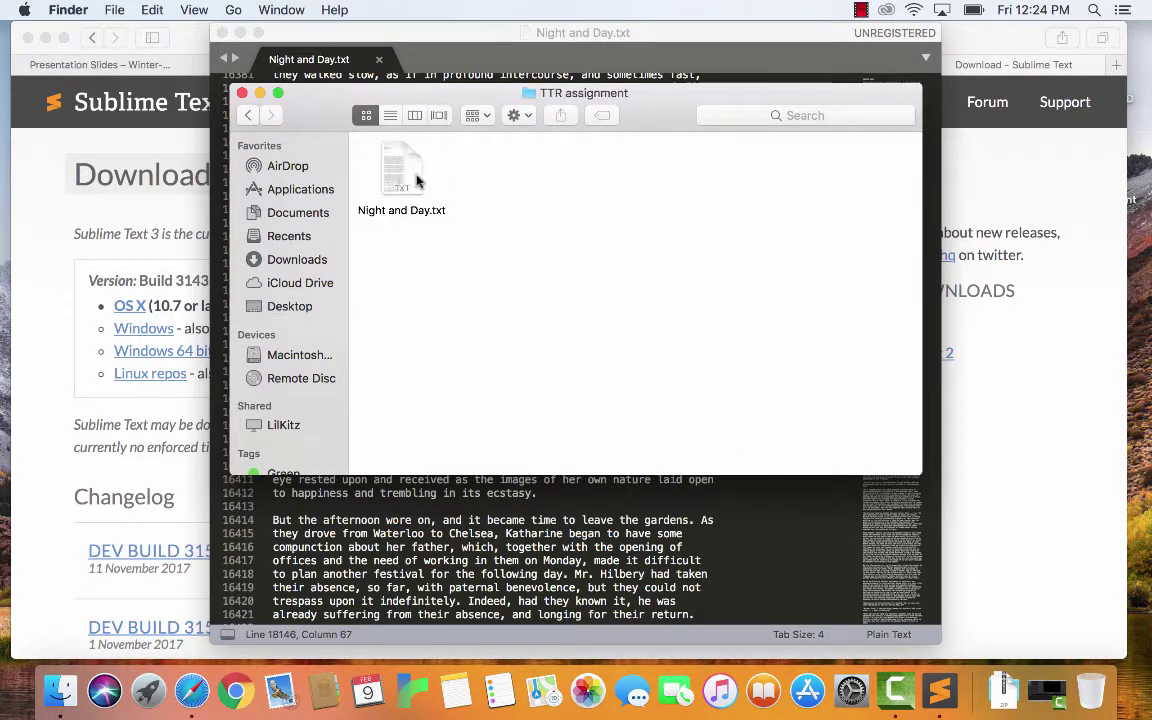
pyautogui.click(415, 180)
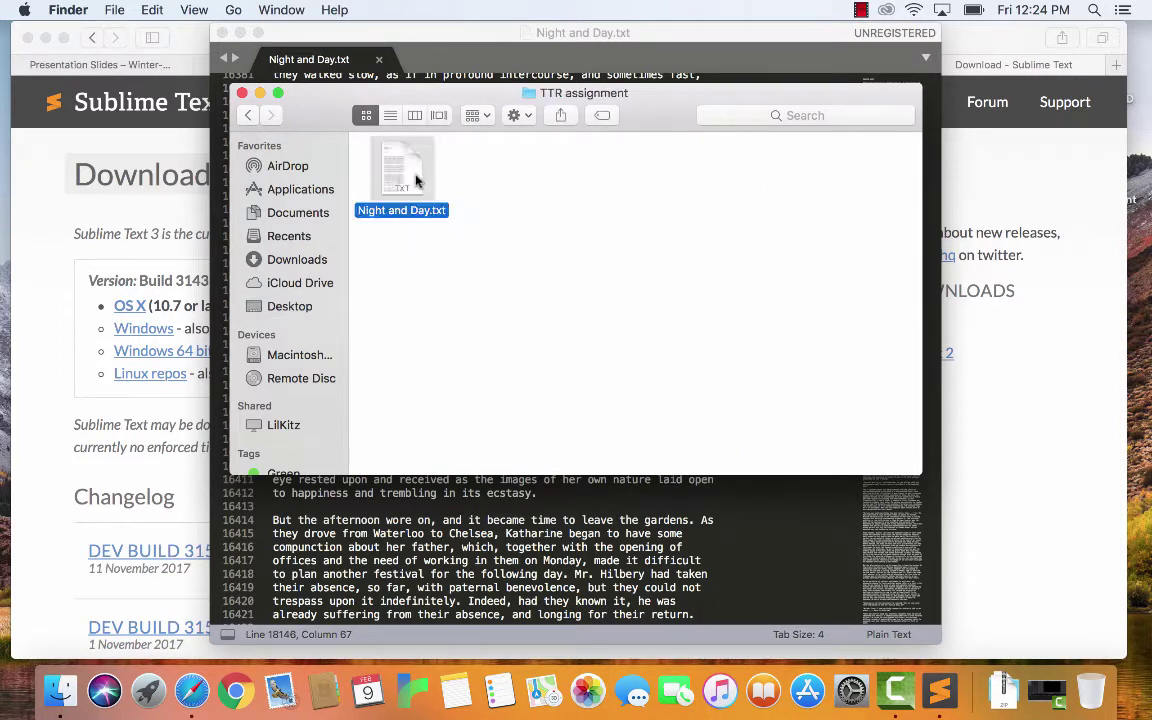
pyautogui.click(470, 57)
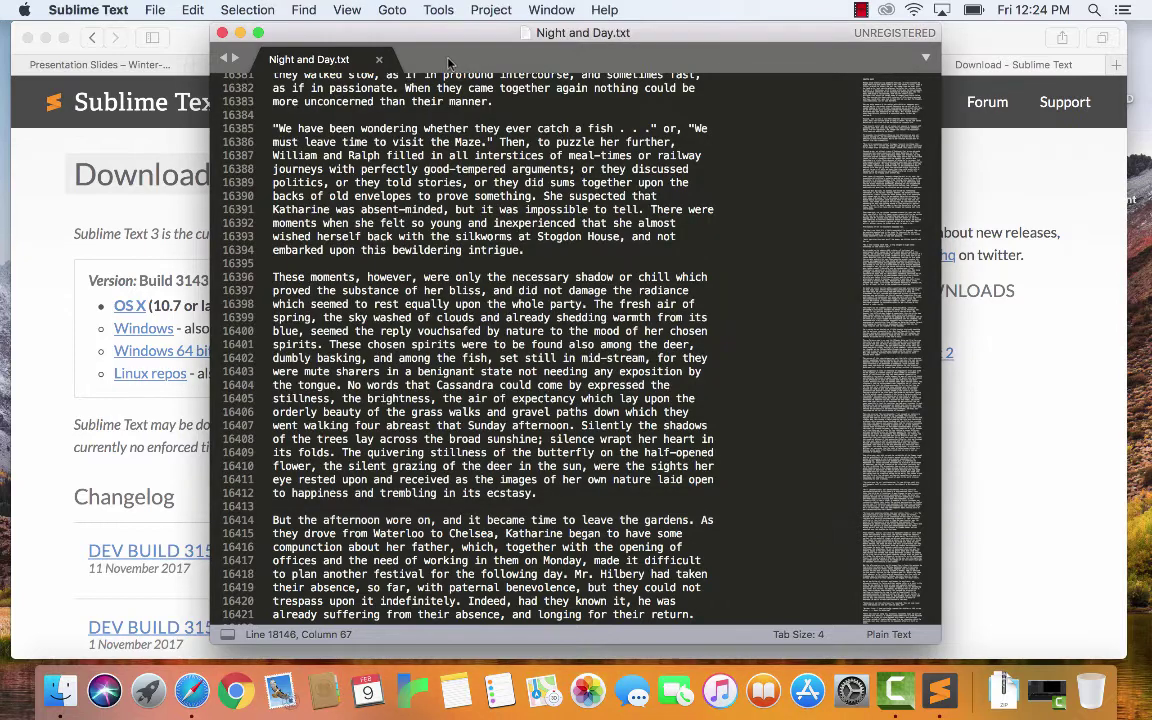
pyautogui.click(380, 61)
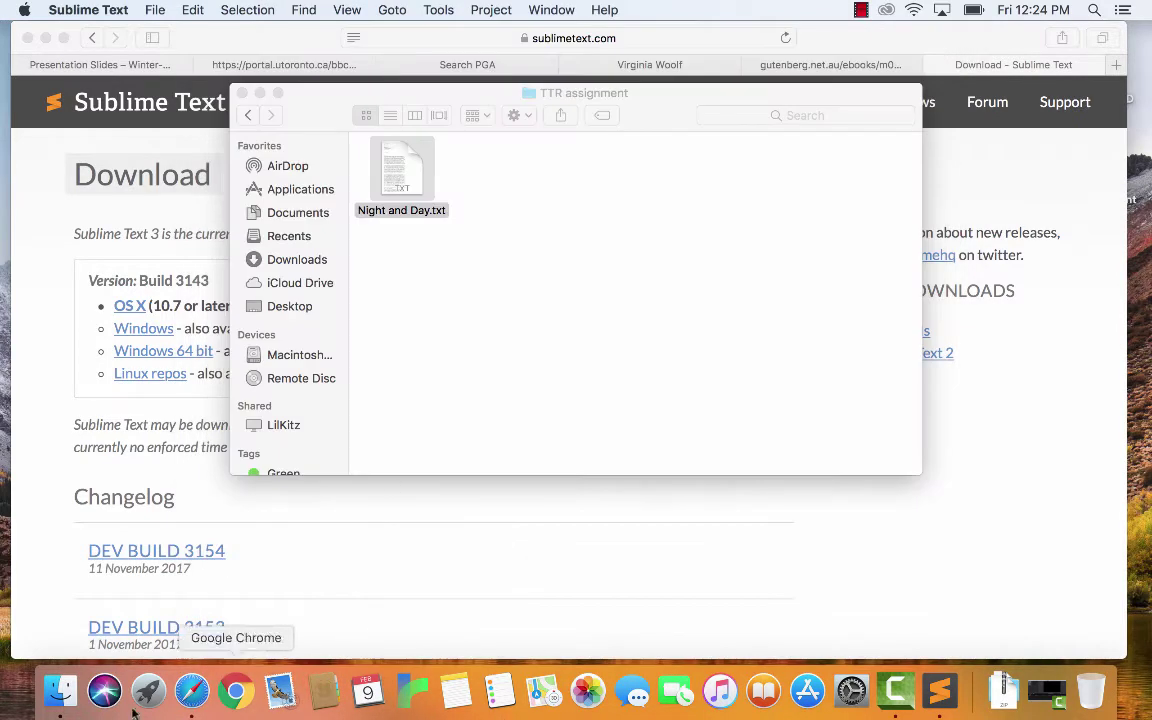
# - Close the Night and Day Gutenberg tab in Safari
pyautogui.click(191, 691)
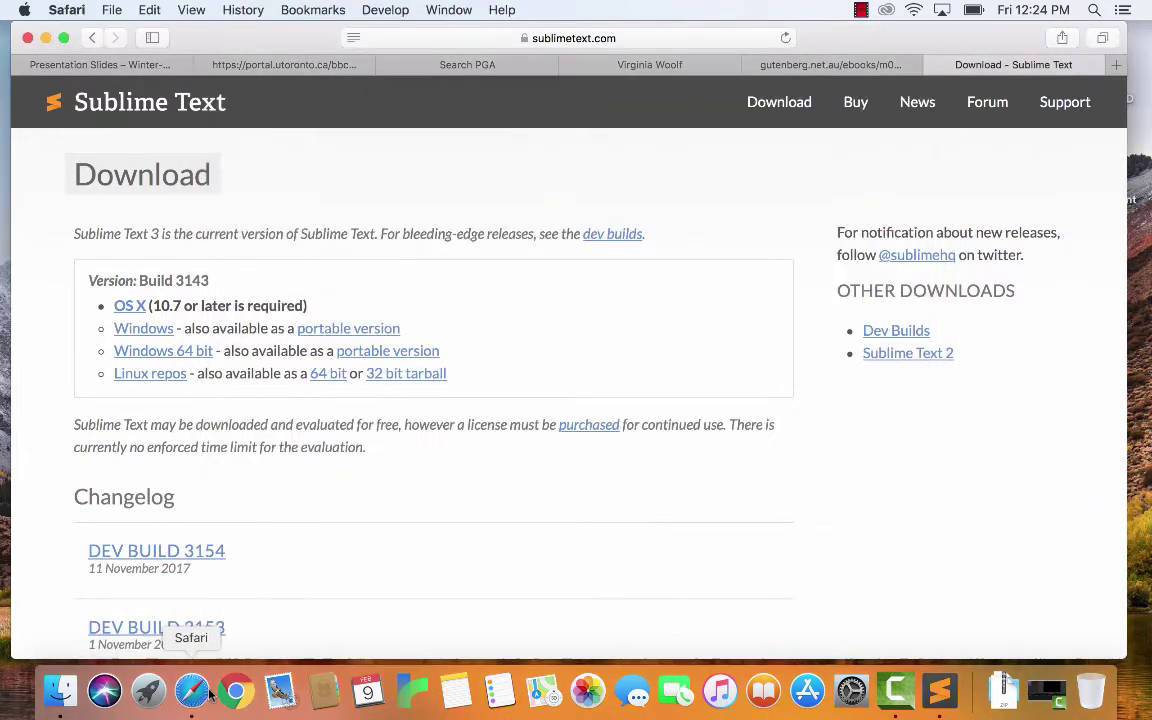
pyautogui.click(843, 64)
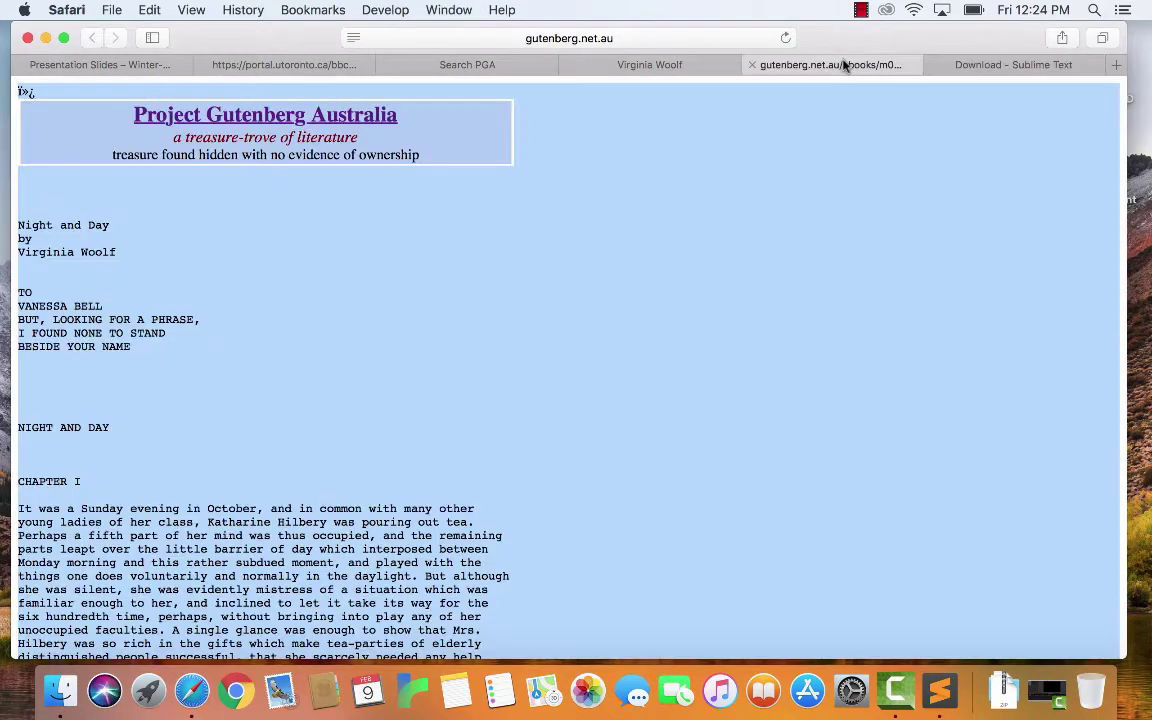
pyautogui.click(754, 65)
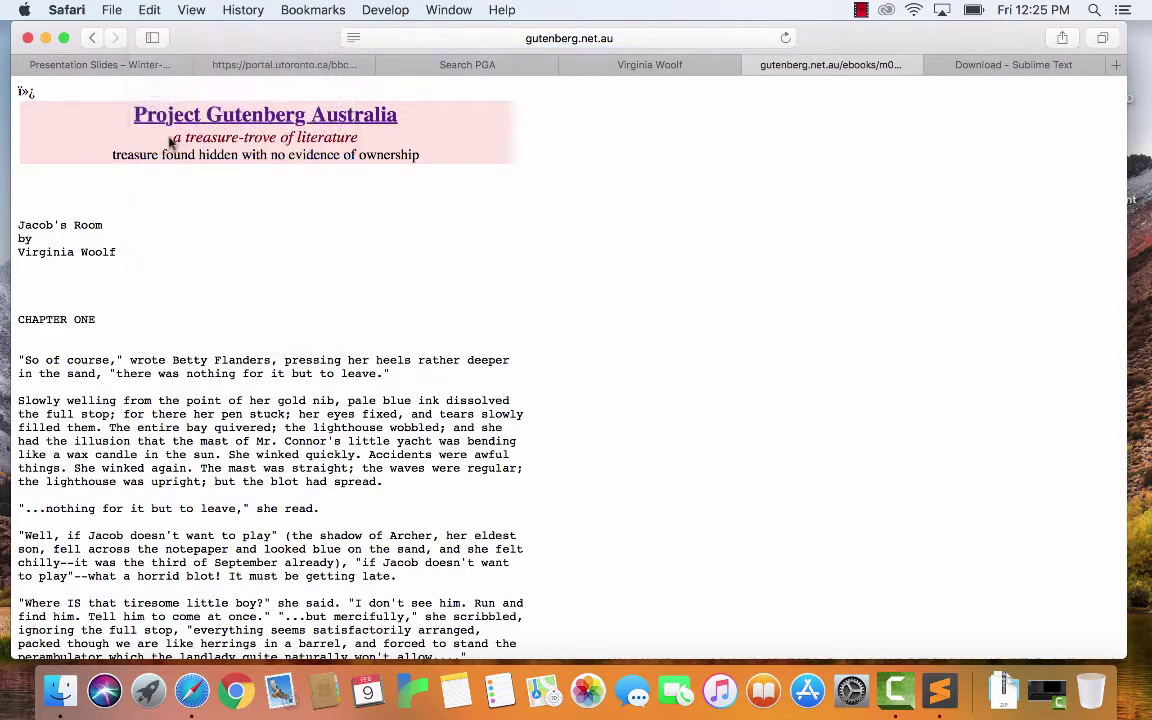
# - Copy the full Jacob's Room page text and bring up a blank Sublime Text document
pyautogui.press('super+a')
pyautogui.click(149, 10)
pyautogui.click(153, 89)
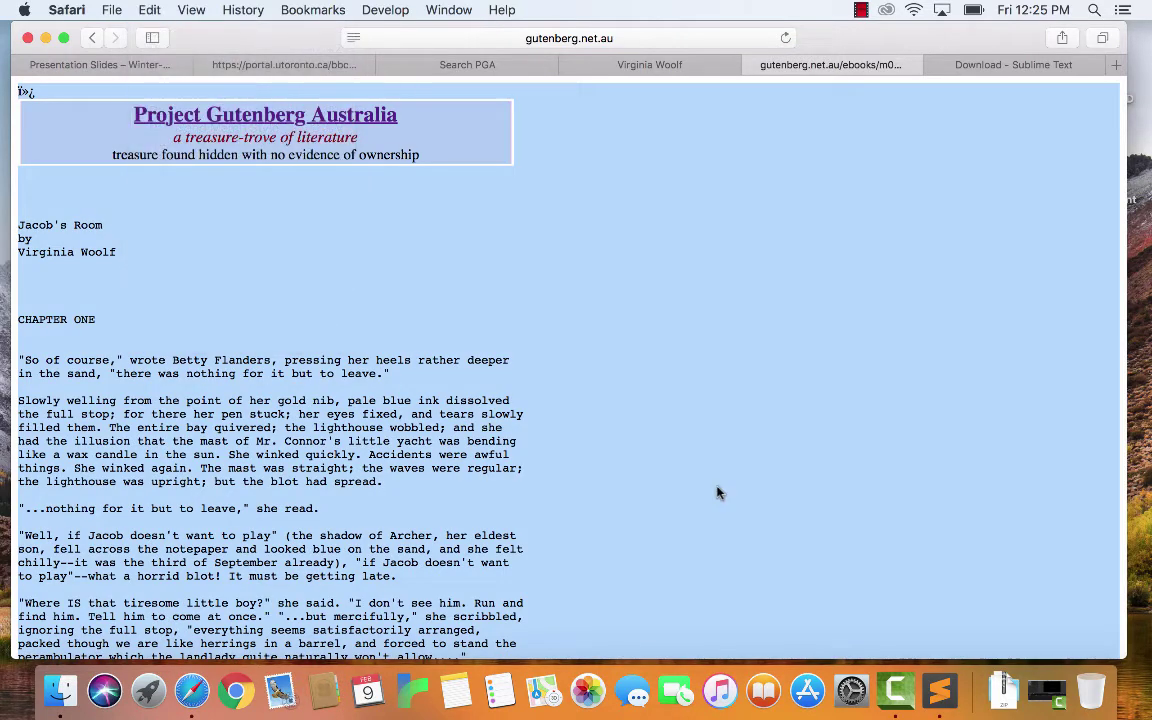
pyautogui.click(938, 692)
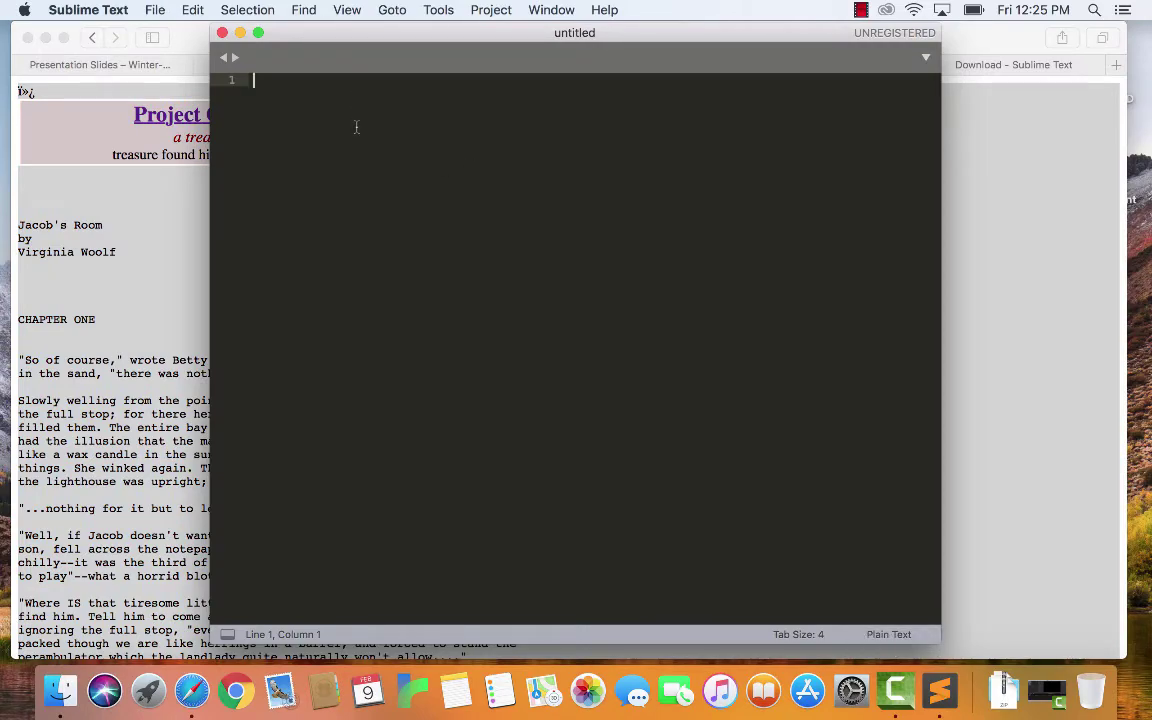
# - Paste the Jacob's Room text and delete the Gutenberg footer and header lines
pyautogui.click(193, 9)
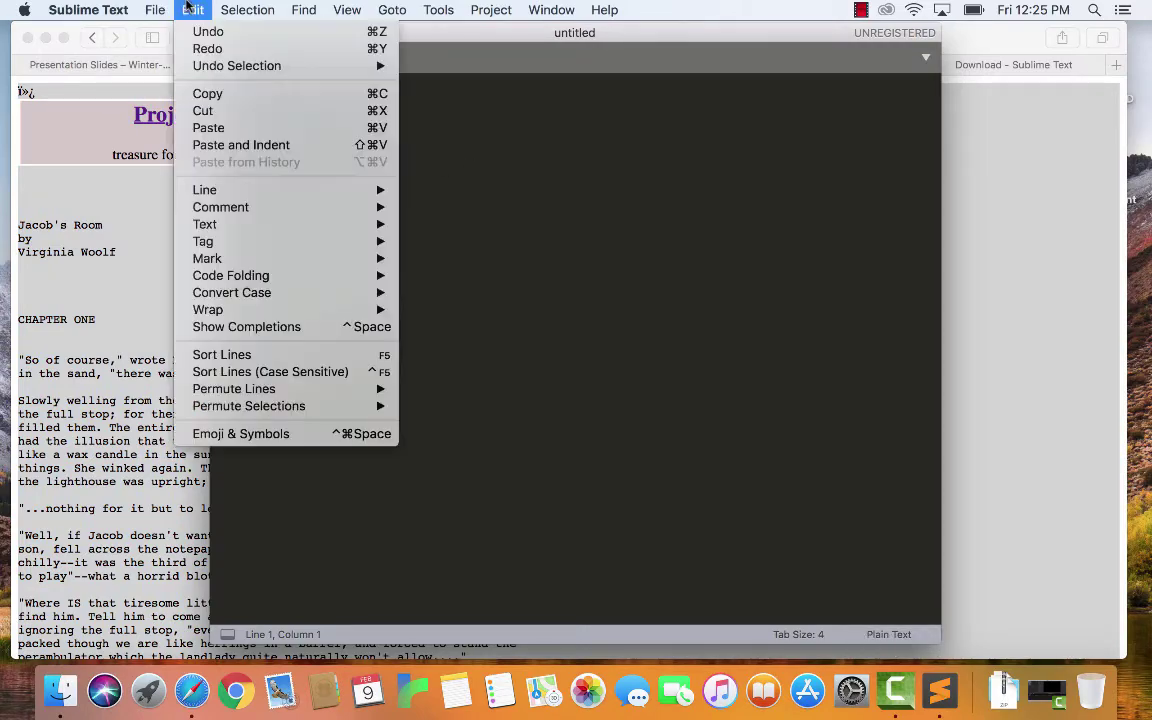
pyautogui.click(210, 128)
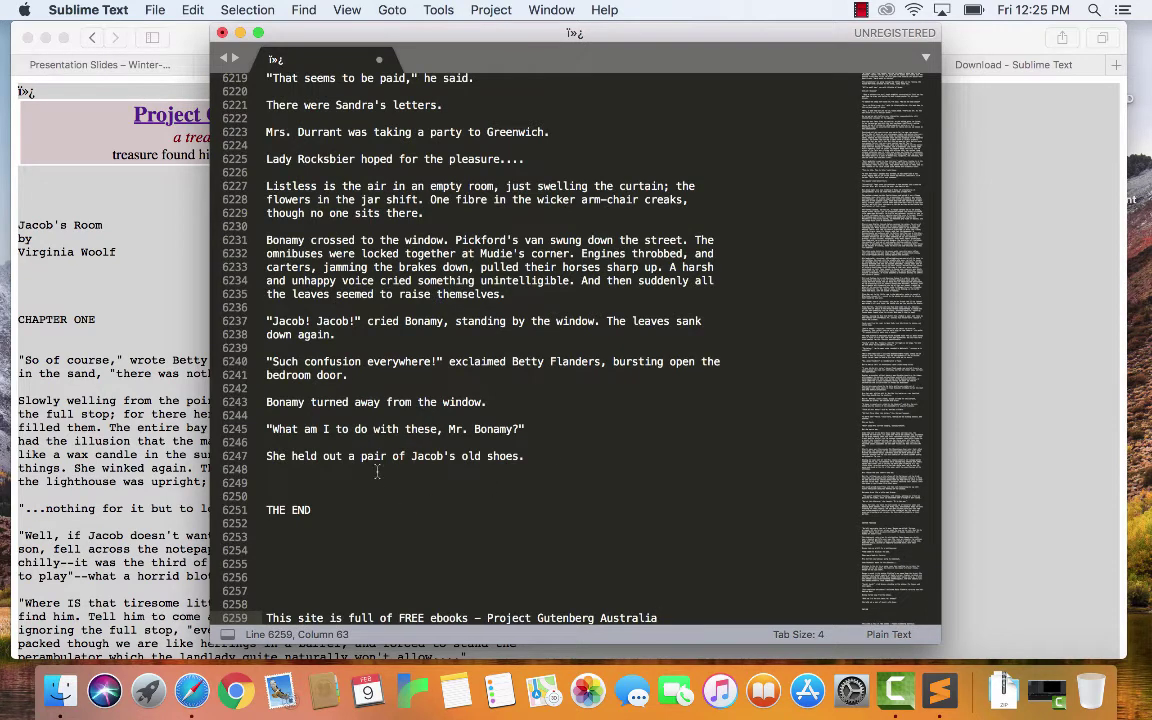
pyautogui.moveTo(377, 472); pyautogui.dragTo(657, 618)
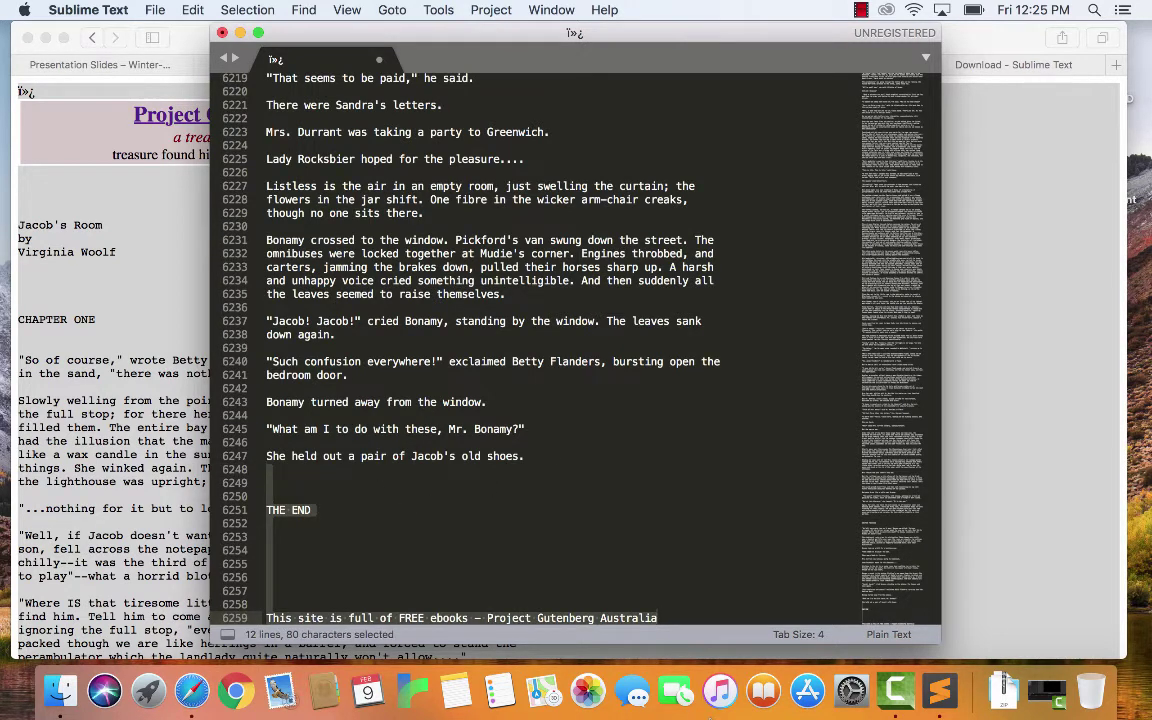
pyautogui.press('BackSpace')
pyautogui.press('BackSpace')
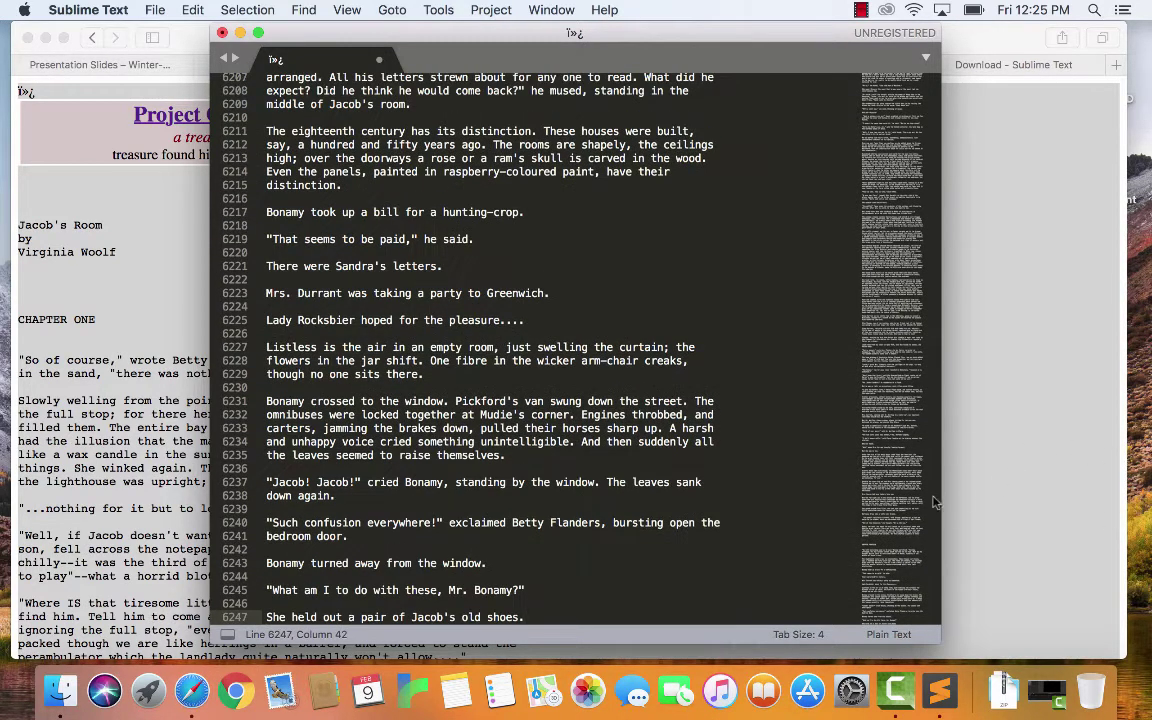
pyautogui.scroll(15, 815, 480)
pyautogui.click(926, 214)
pyautogui.press('Home')
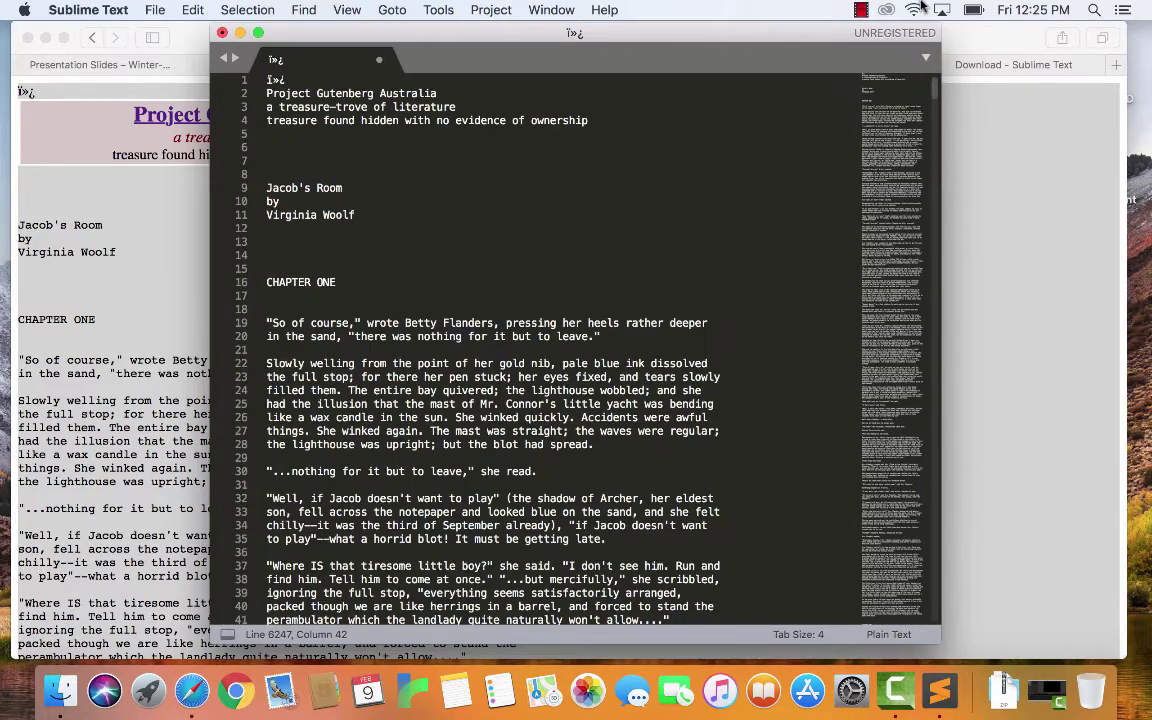
pyautogui.moveTo(266, 82); pyautogui.dragTo(354, 174)
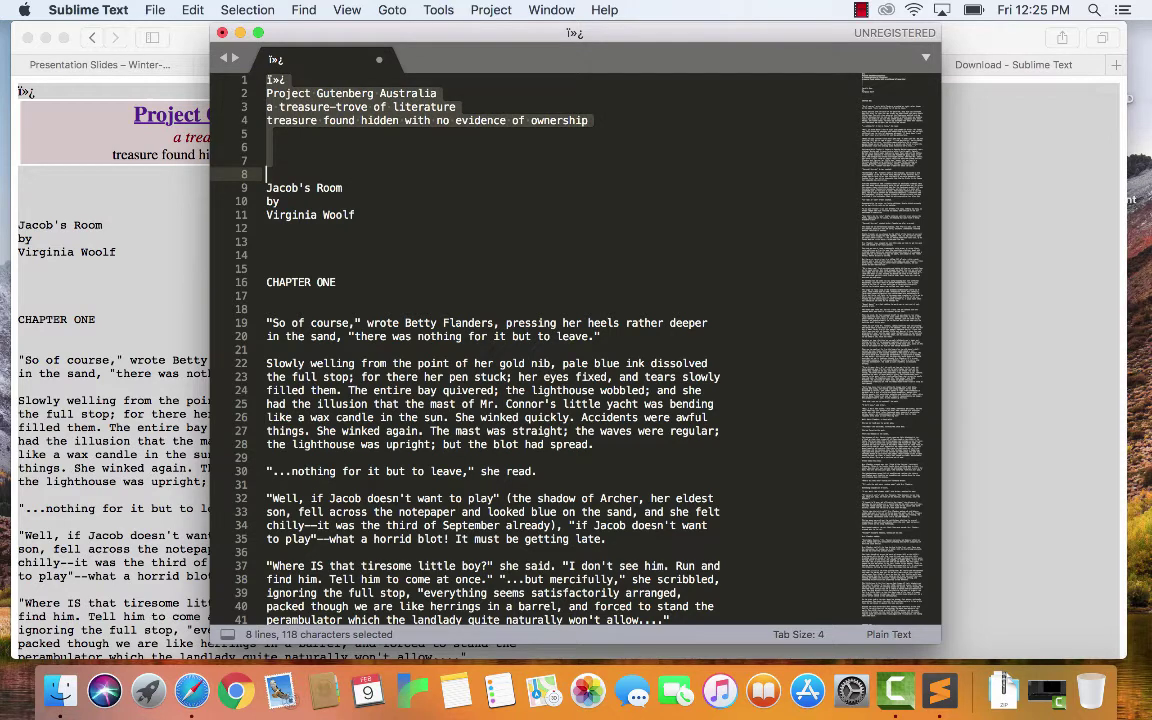
pyautogui.press('BackSpace')
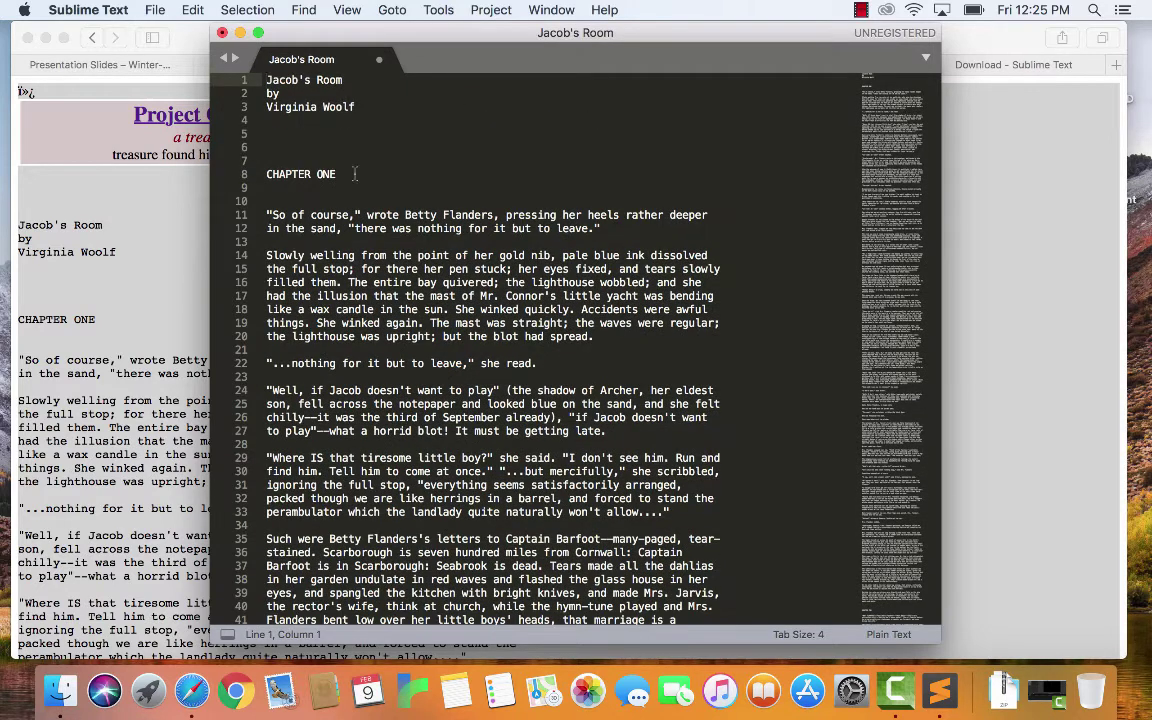
# - Save the cleaned text as Jacob's Room.txt in the TTR assignment folder
pyautogui.click(155, 10)
pyautogui.moveTo(190, 136)
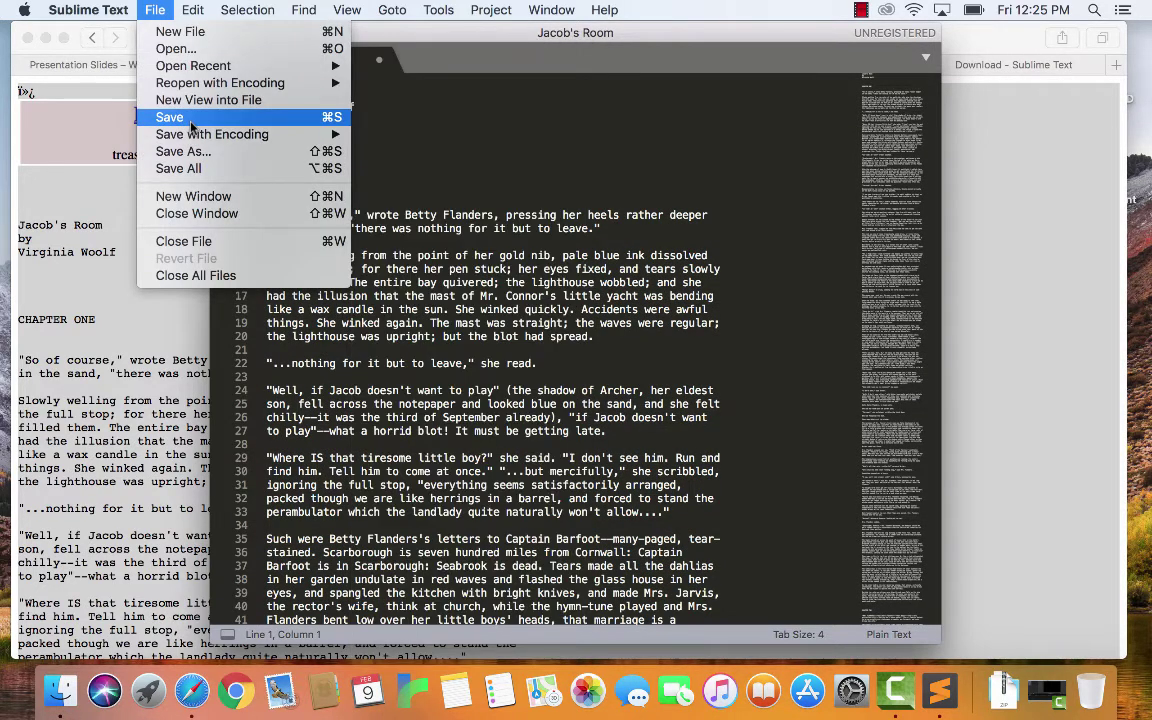
pyautogui.click(171, 116)
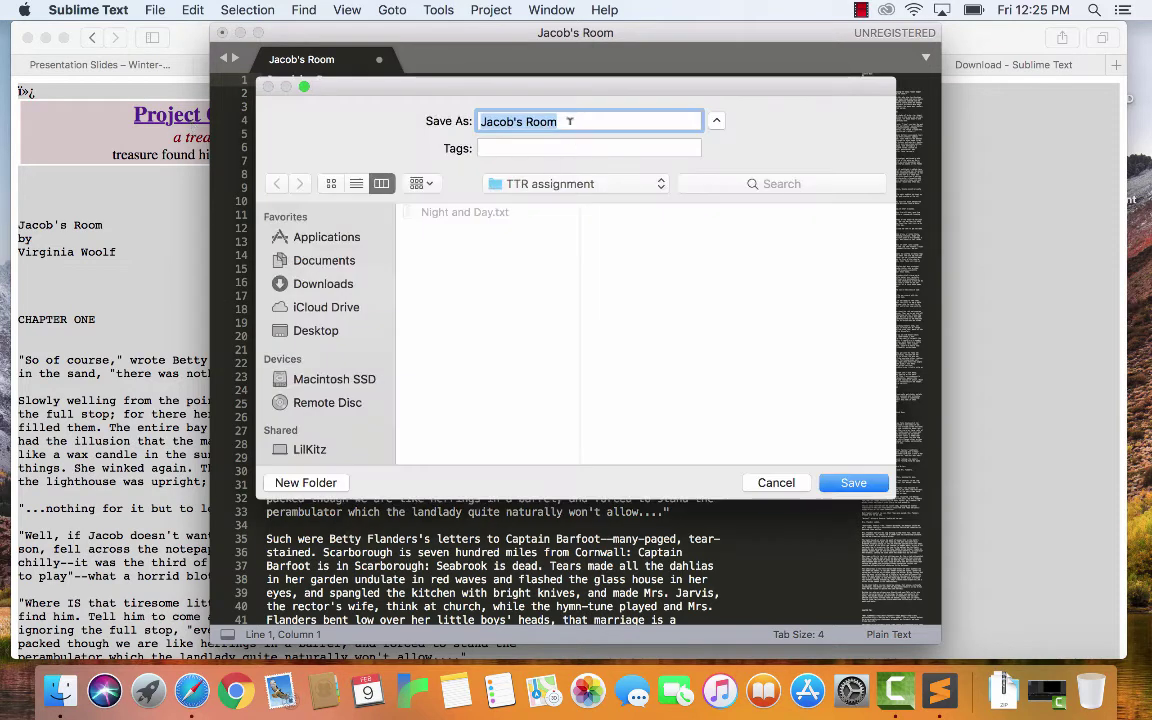
pyautogui.click(569, 121)
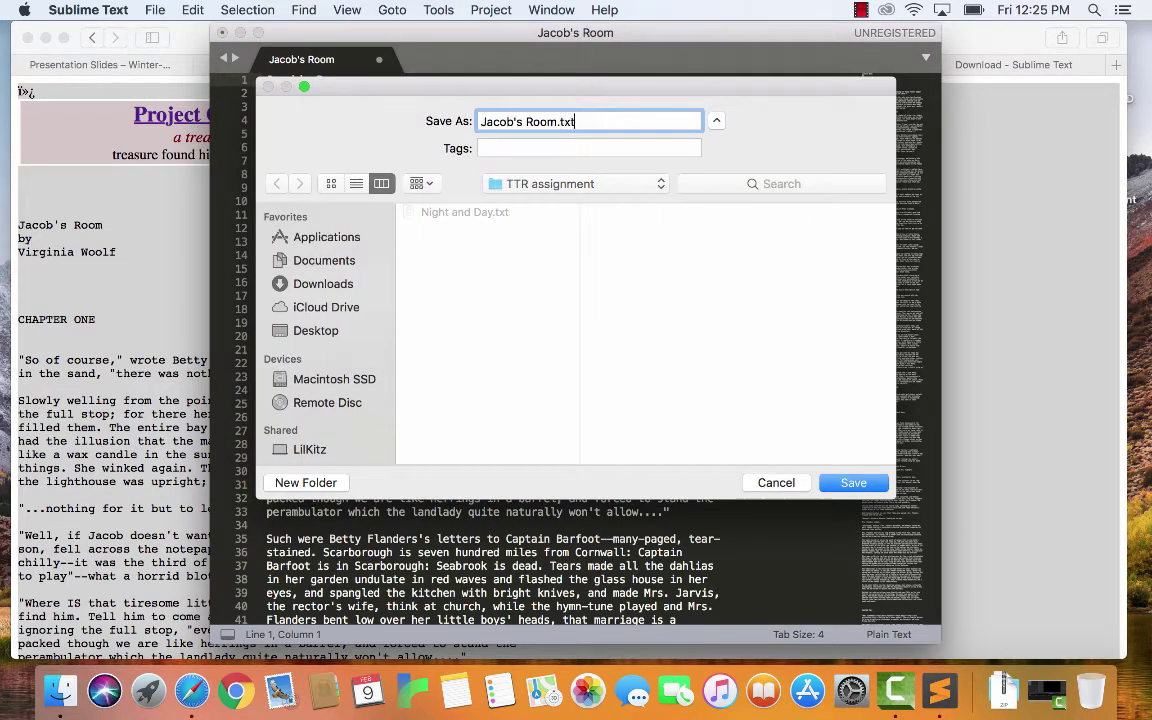
pyautogui.click(853, 483)
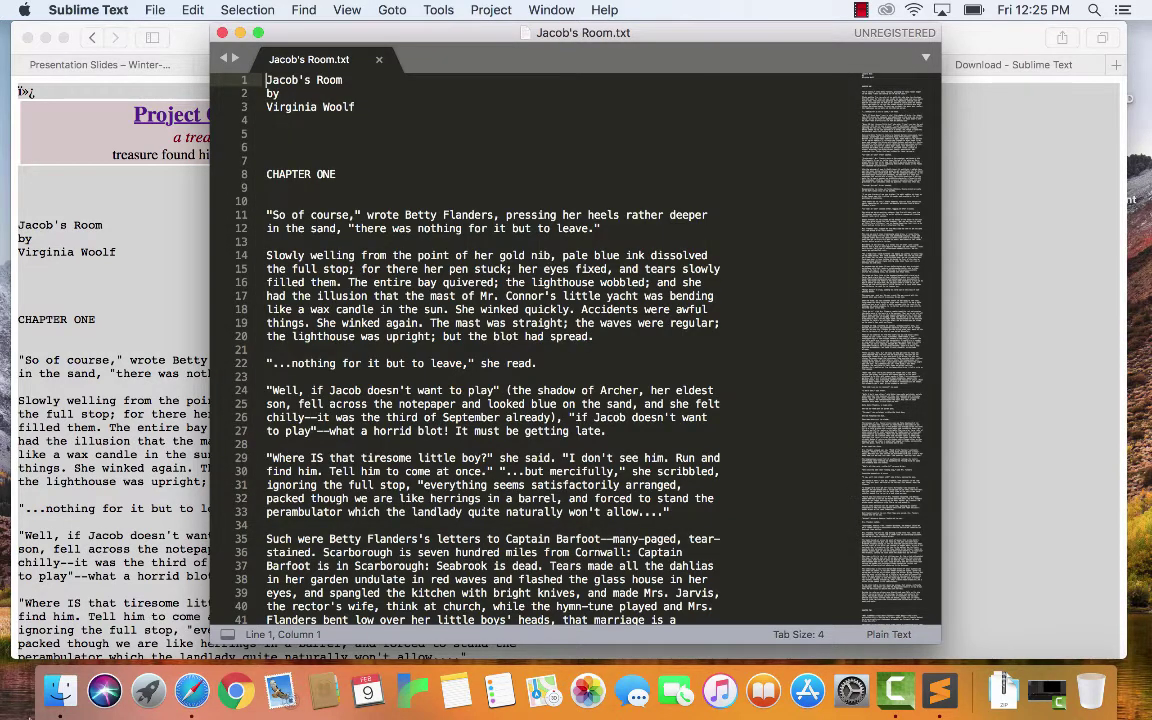
# - Confirm Jacob's Room.txt sits beside Night and Day.txt in Finder, then close the editor window
pyautogui.click(61, 690)
pyautogui.click(508, 188)
pyautogui.click(370, 160)
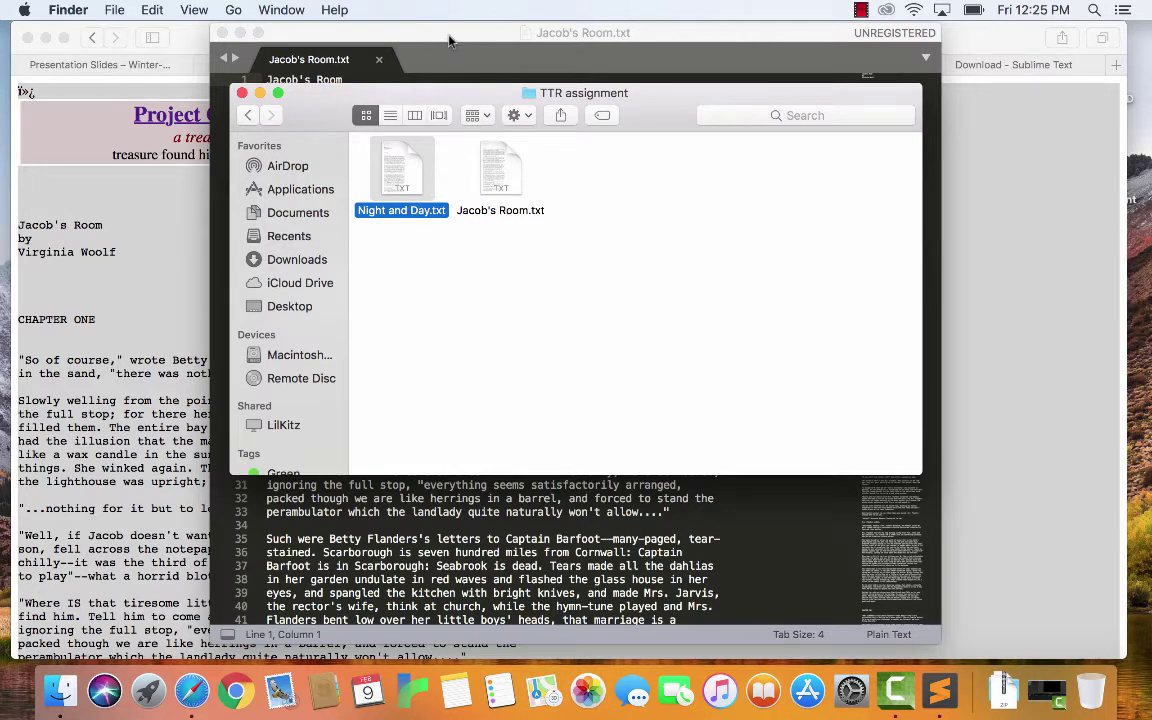
pyautogui.click(404, 33)
pyautogui.click(221, 33)
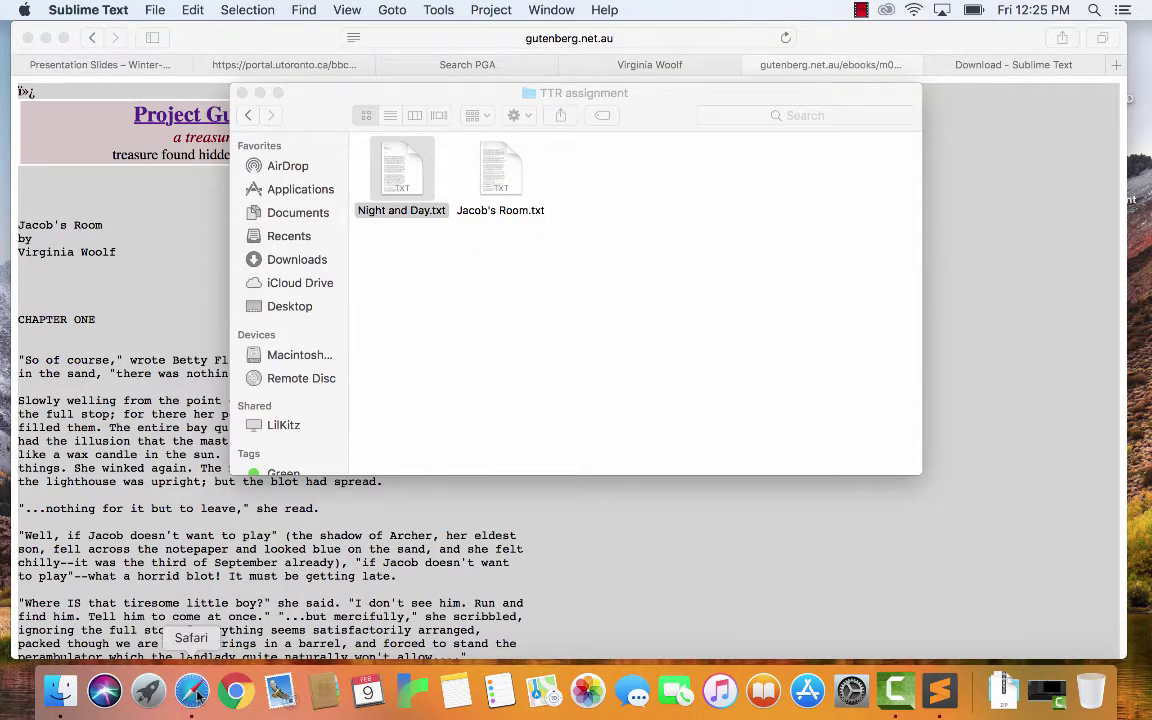
# - Leave the Jacob's Room ebook and open The Waves ebook page
pyautogui.click(186, 625)
pyautogui.press('super+a')
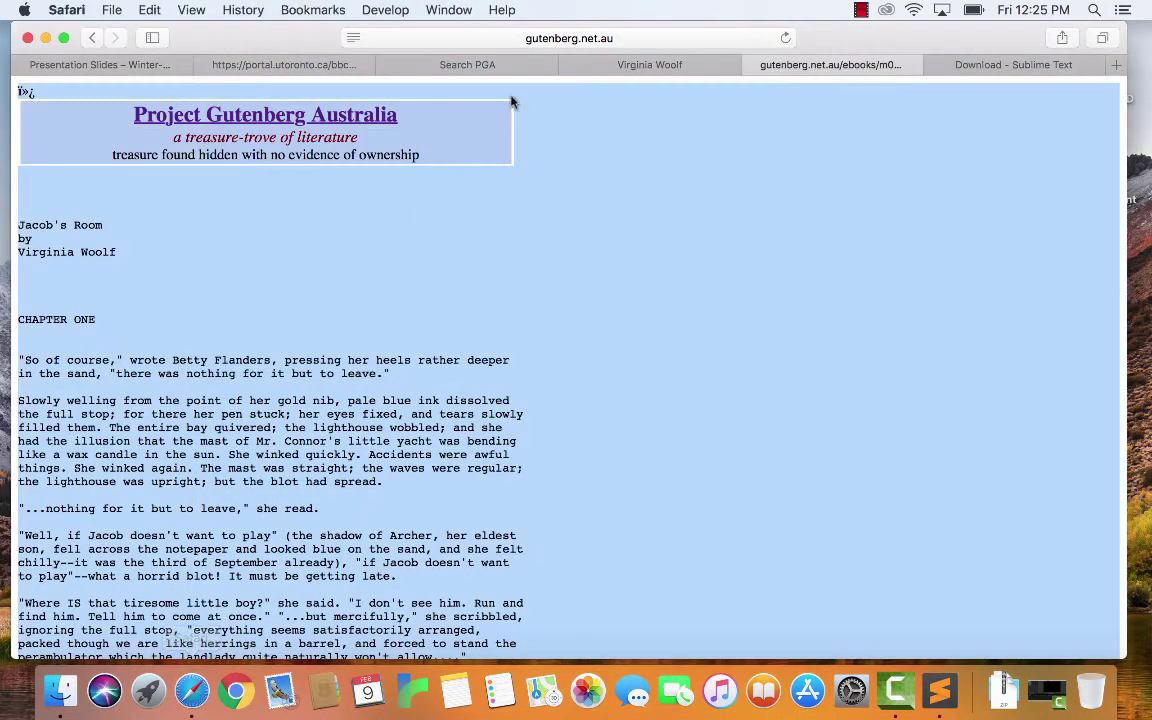
pyautogui.click(92, 39)
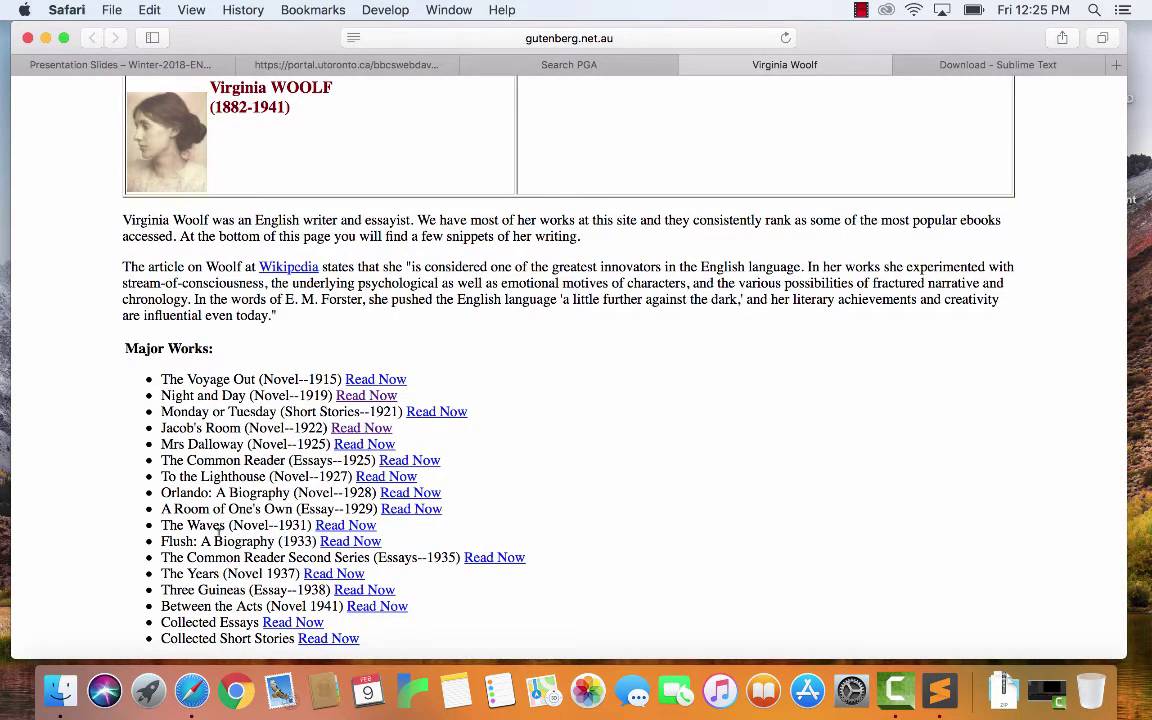
pyautogui.click(358, 531)
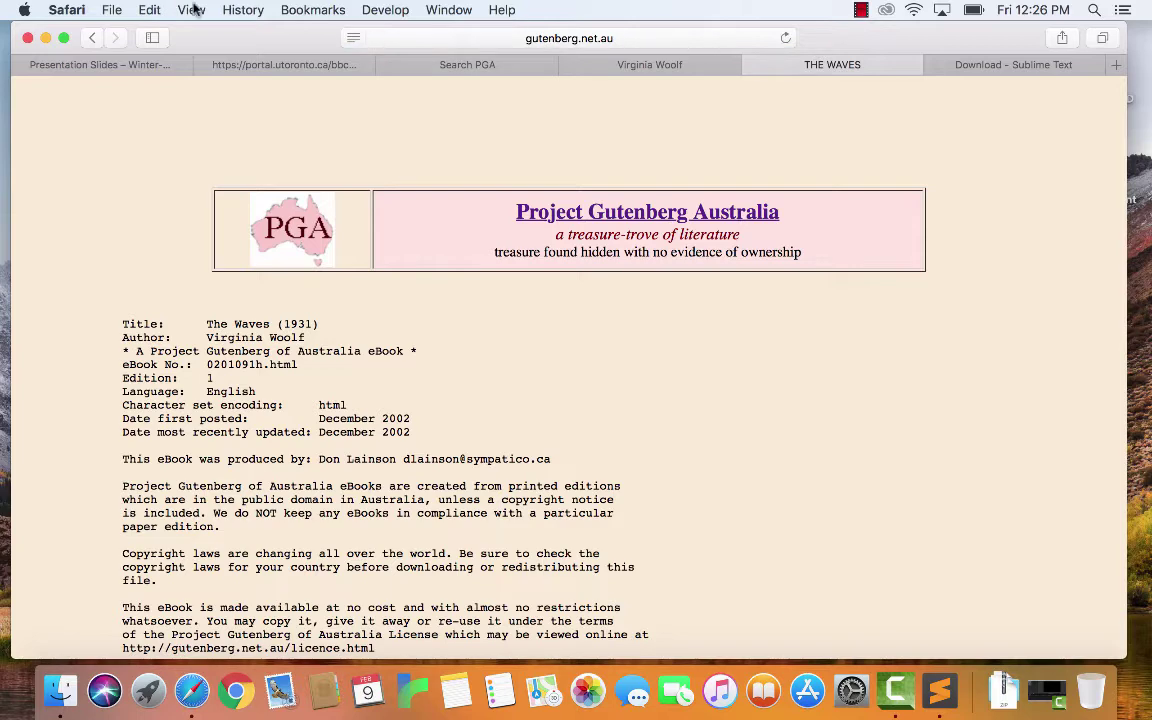
# - Select and copy the entire text of The Waves page
pyautogui.click(148, 10)
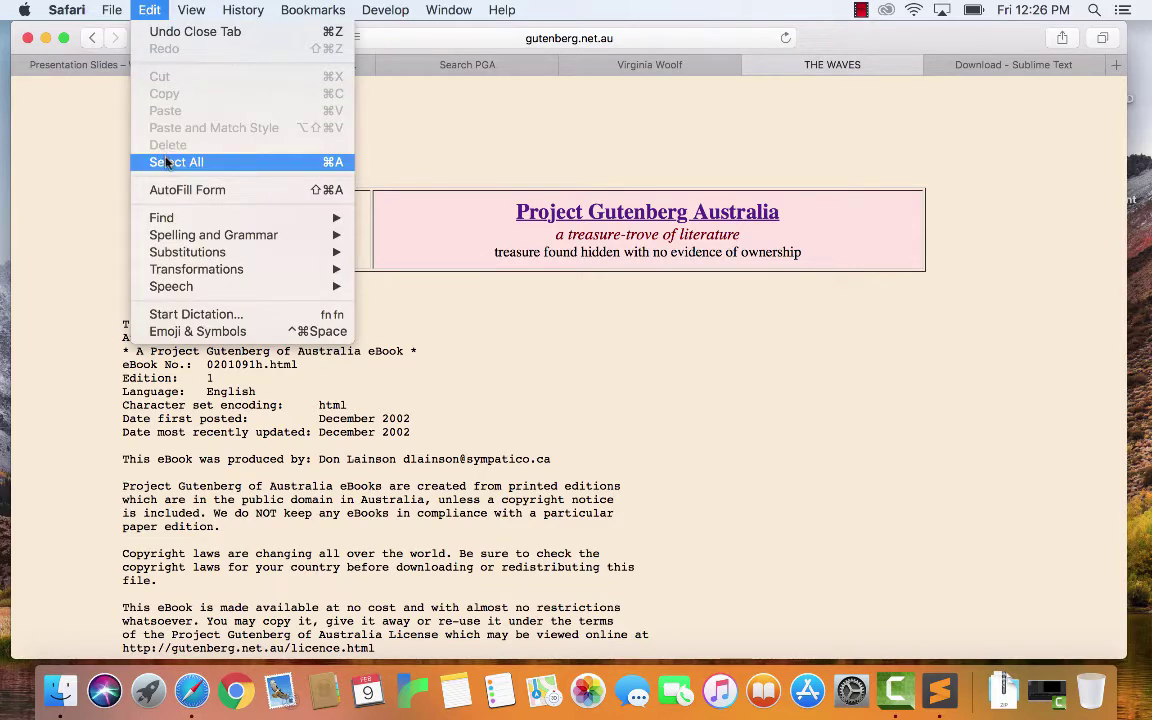
pyautogui.click(176, 162)
pyautogui.click(149, 10)
pyautogui.click(158, 93)
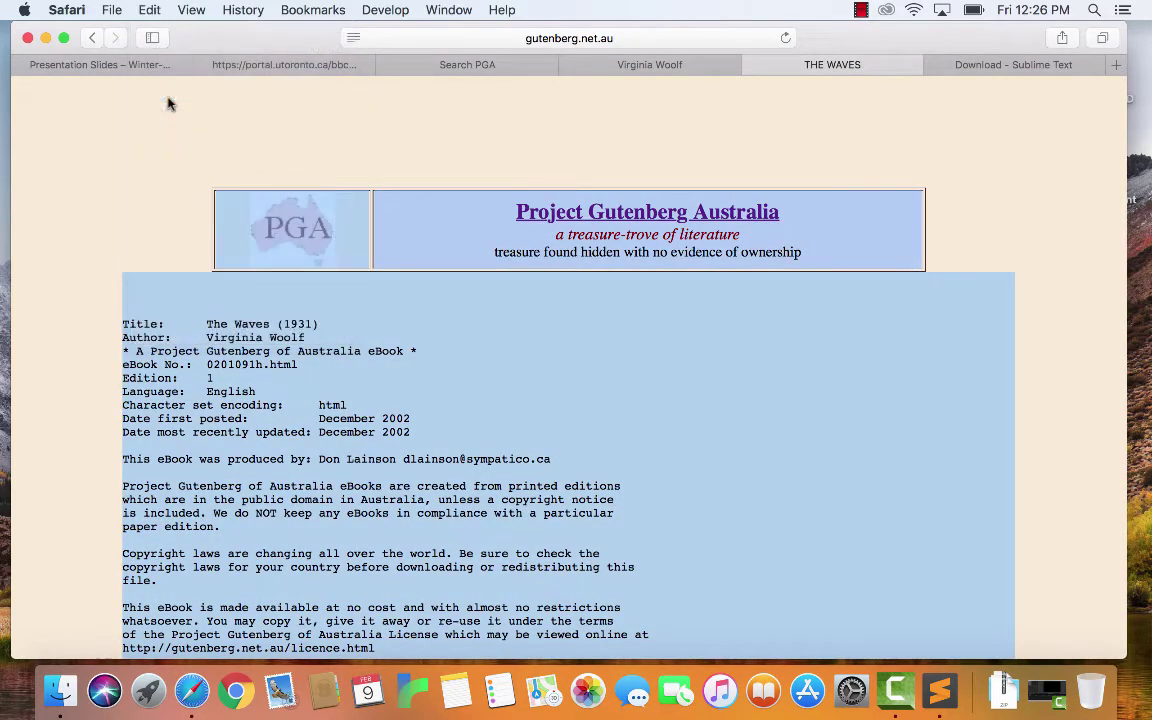
# - Paste The Waves text into the blank file and delete the Gutenberg footer lines
pyautogui.click(939, 690)
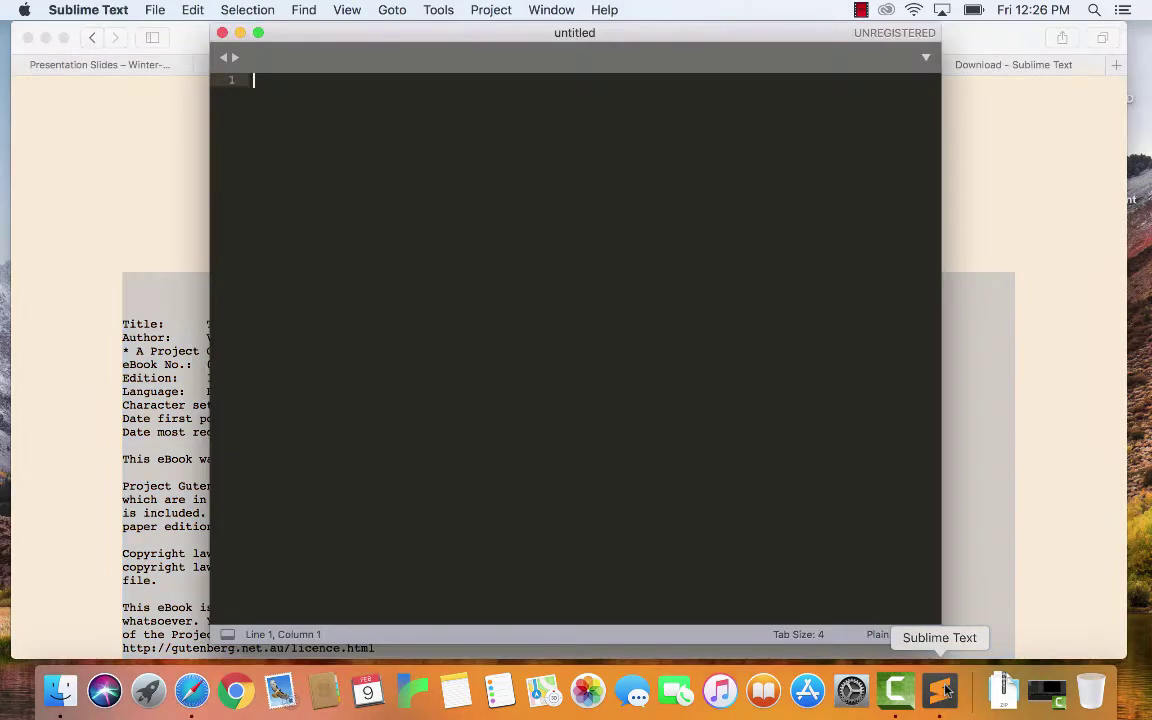
pyautogui.click(193, 9)
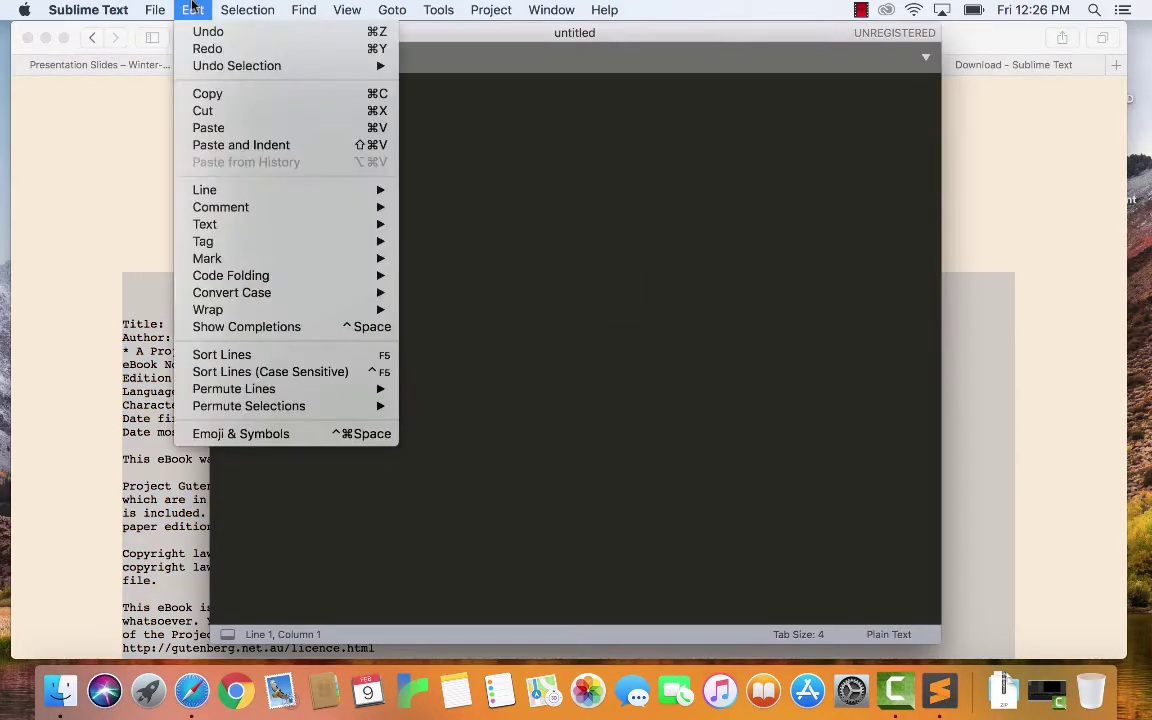
pyautogui.click(237, 131)
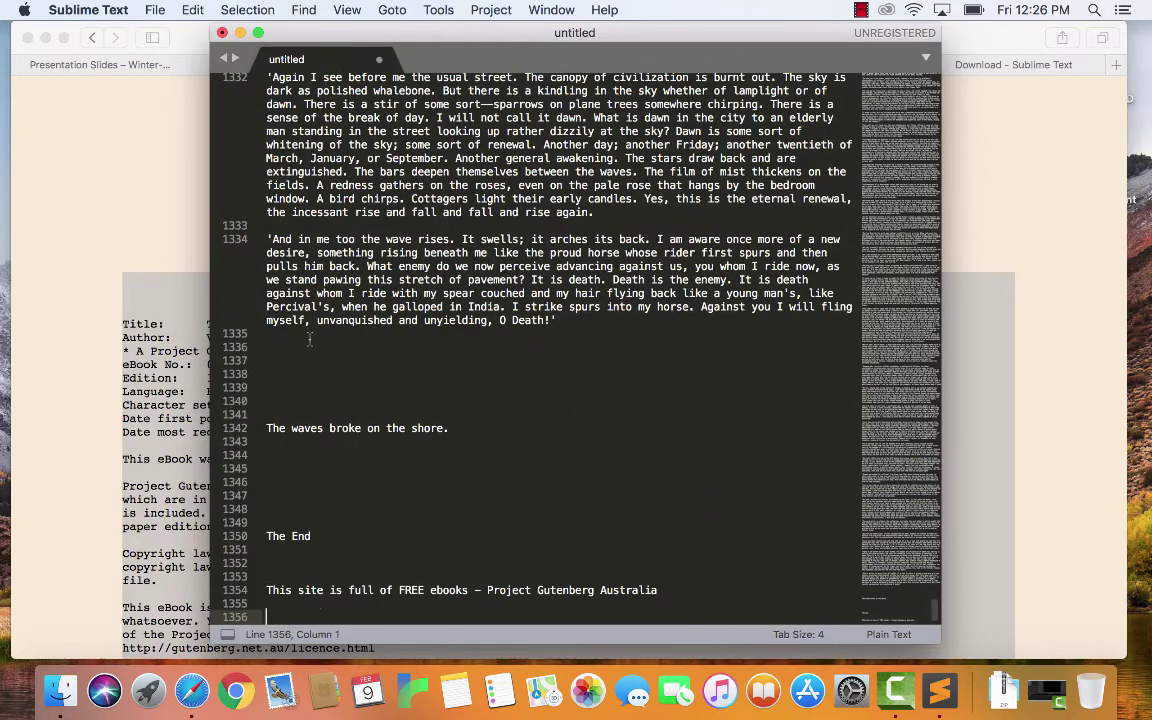
pyautogui.moveTo(268, 442); pyautogui.dragTo(675, 708)
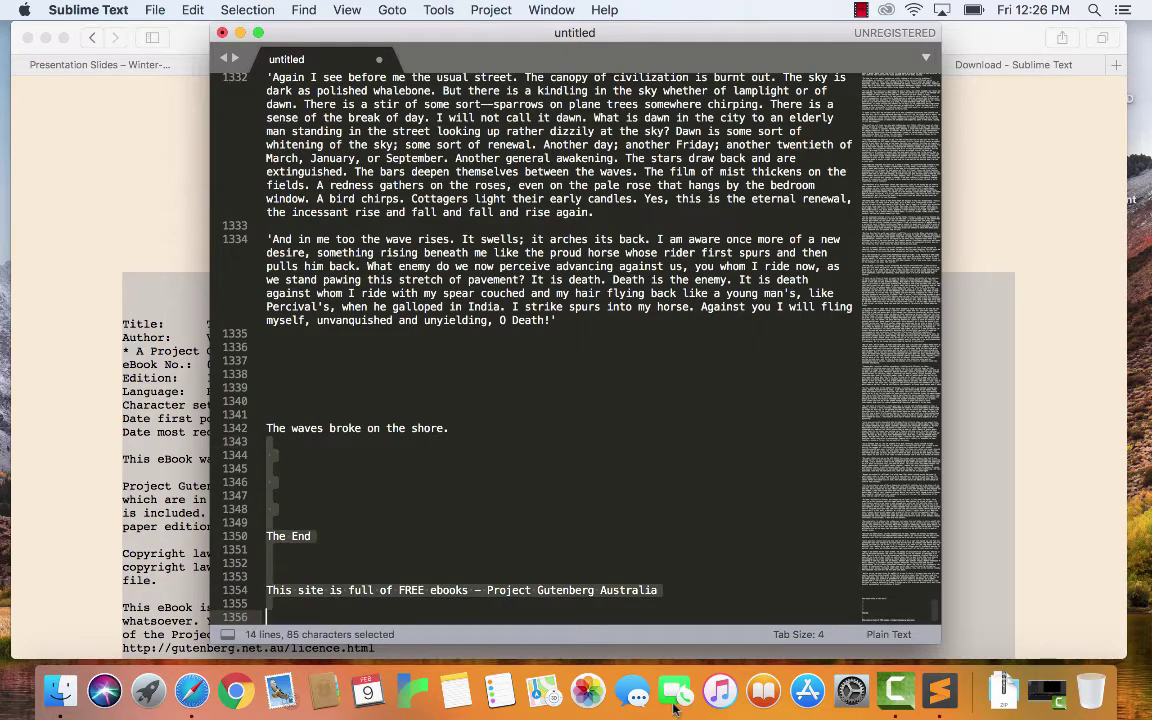
pyautogui.press('BackSpace')
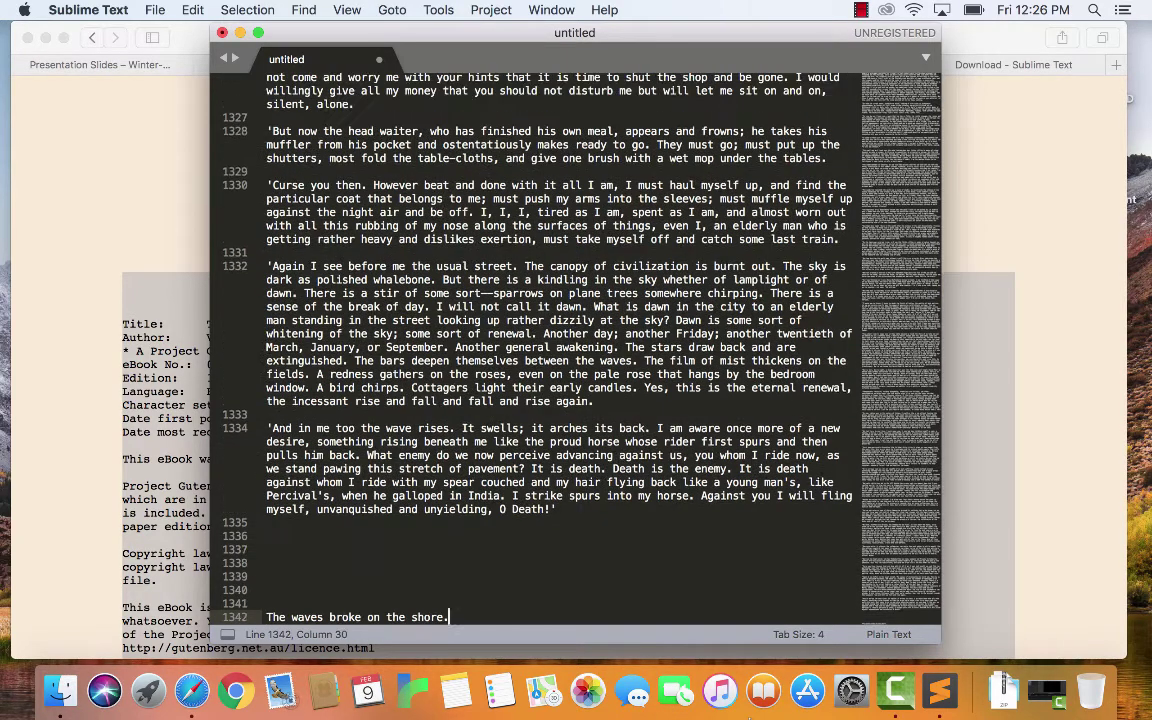
# - Delete the Gutenberg header so the file starts at THE WAVES
pyautogui.scroll(5, 840, 428)
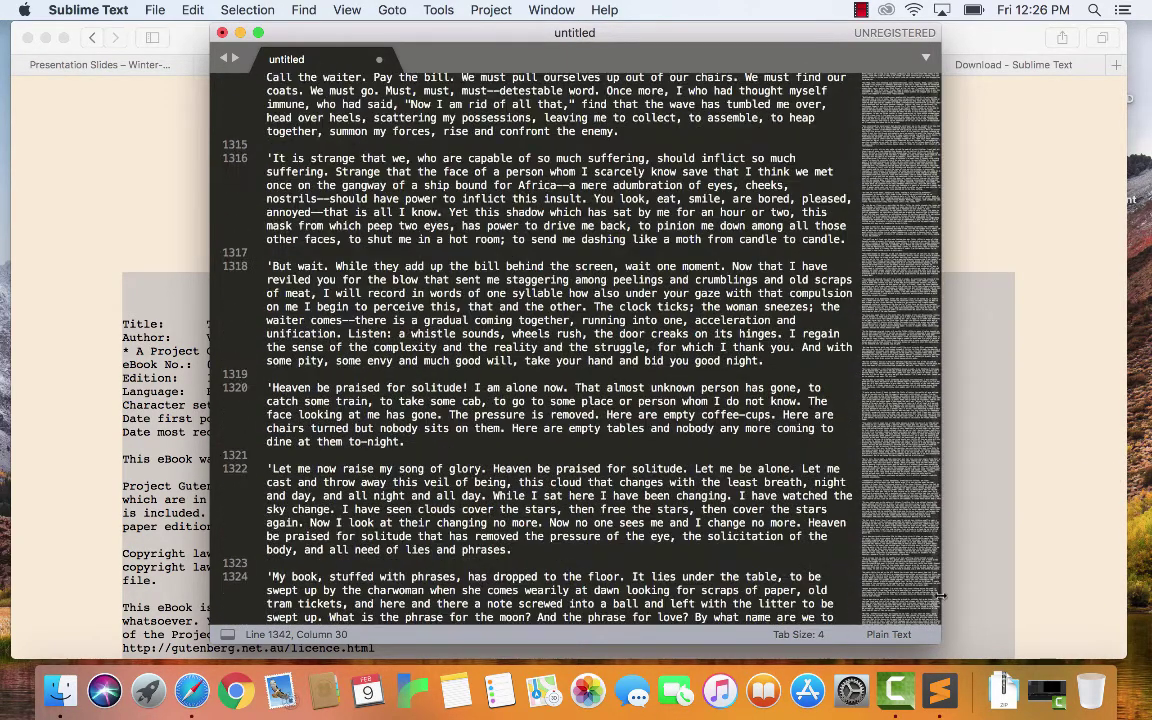
pyautogui.scroll(5, 897, 510)
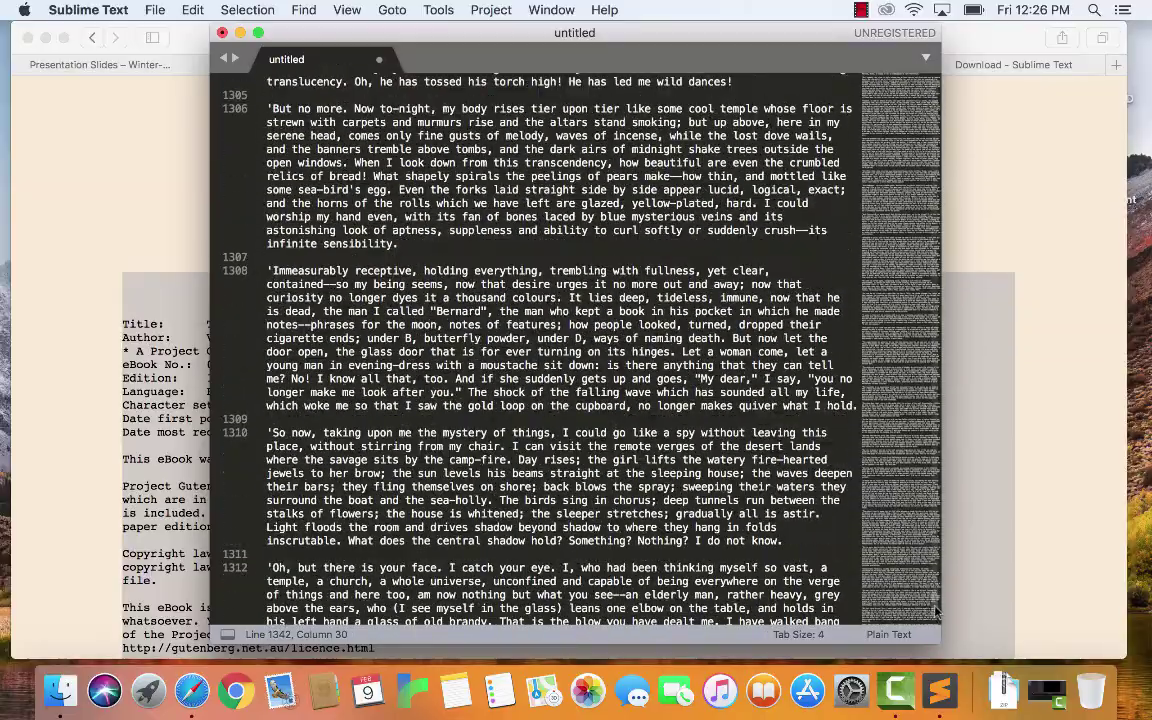
pyautogui.click(927, 205)
pyautogui.moveTo(927, 205); pyautogui.dragTo(842, 75)
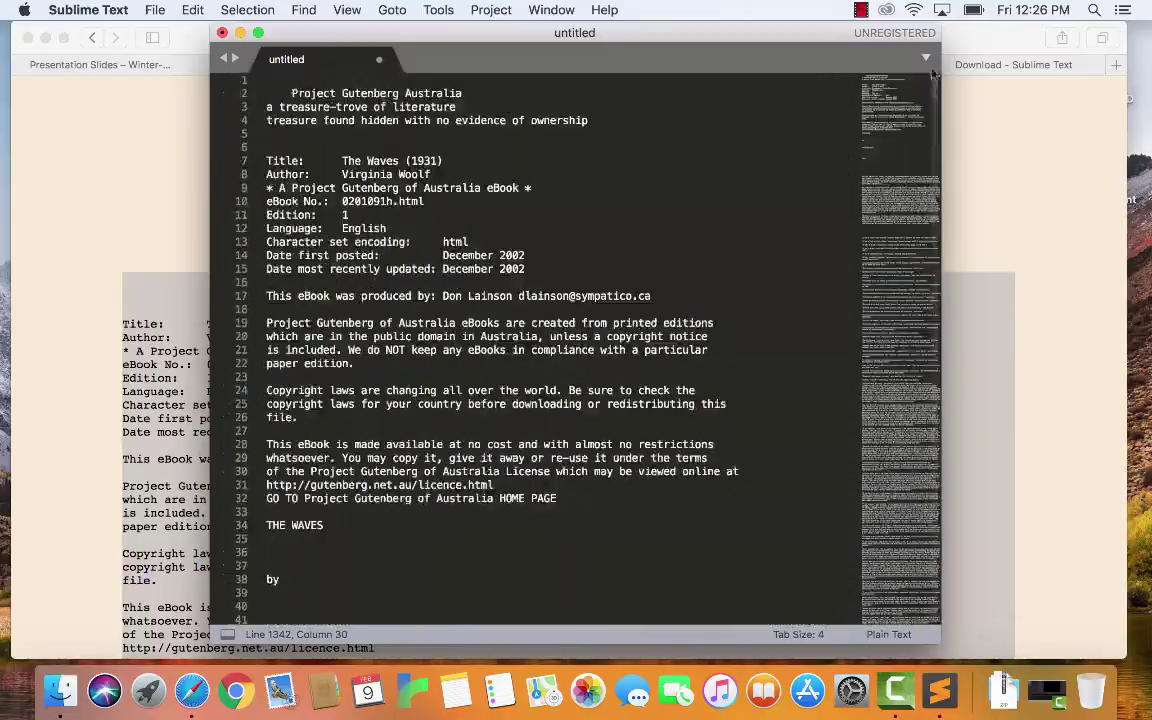
pyautogui.moveTo(268, 80); pyautogui.dragTo(571, 509)
pyautogui.press('BackSpace')
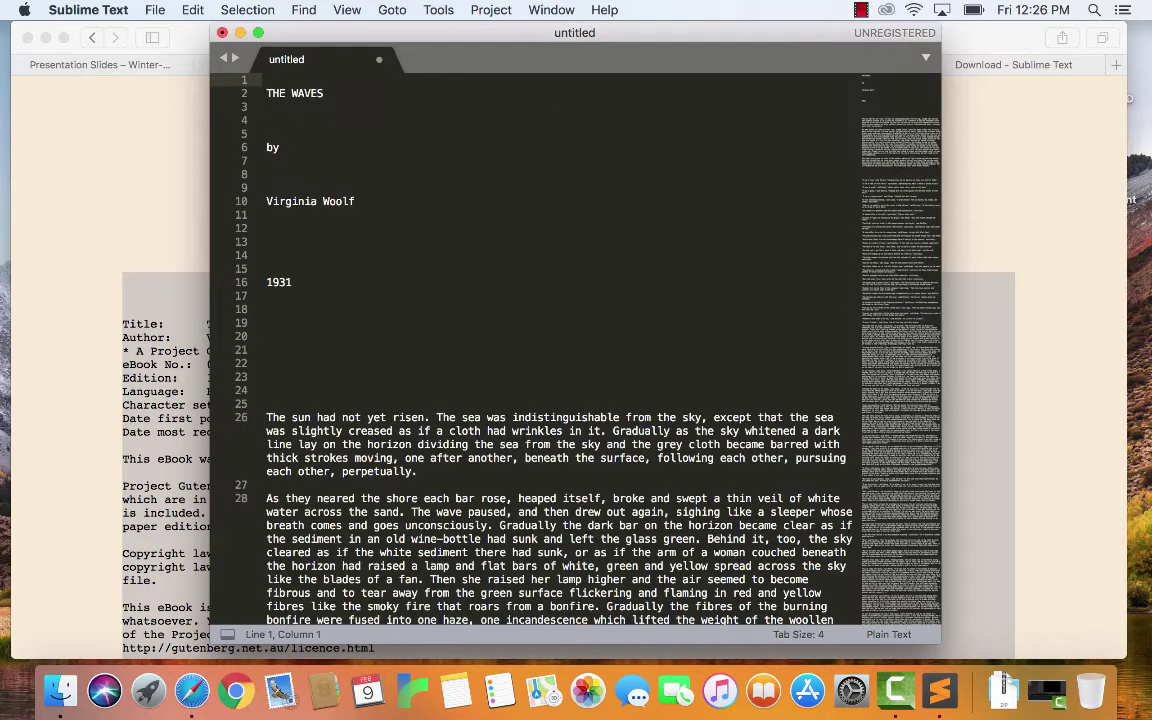
pyautogui.press('Delete')
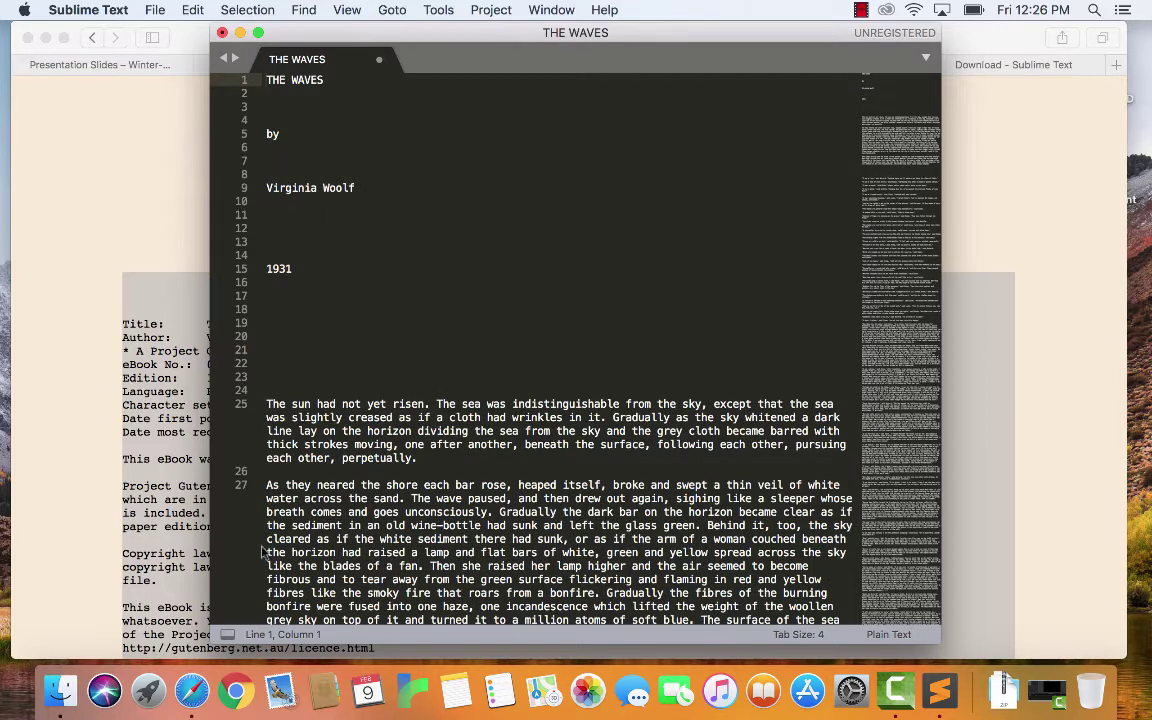
# - Remove the 1931 date and extra blank lines, leaving THE WAVES, by, Virginia Woolf
pyautogui.moveTo(316, 268); pyautogui.dragTo(267, 214)
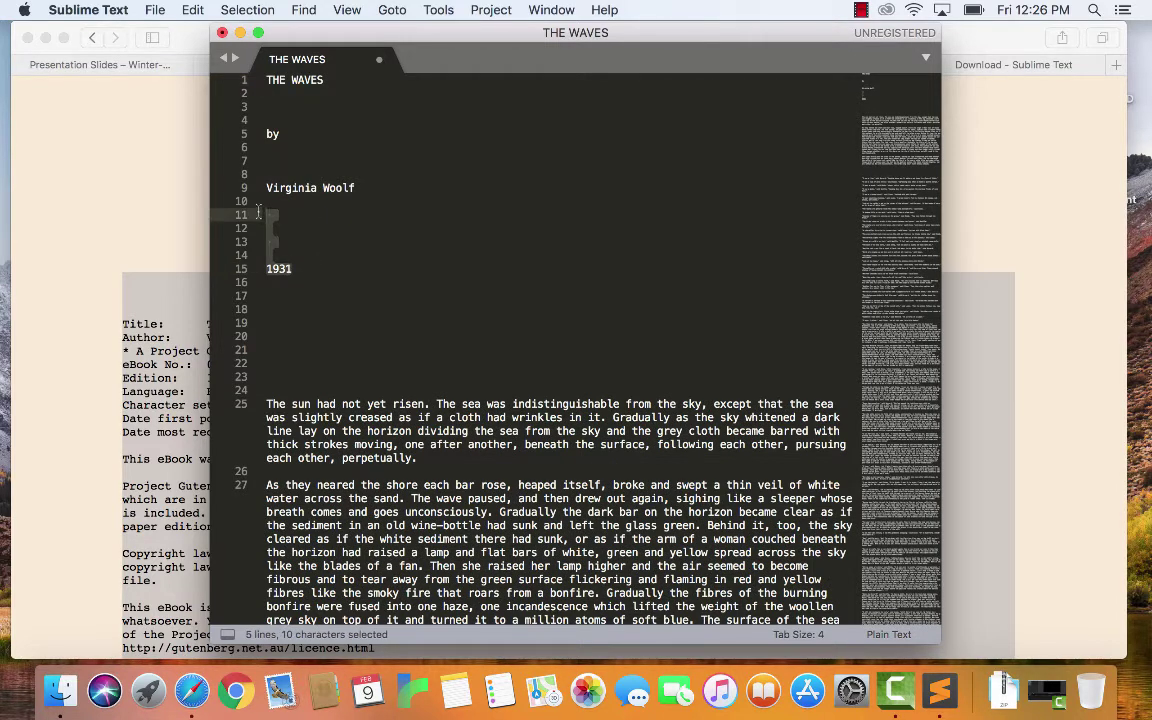
pyautogui.press('BackSpace')
pyautogui.press('BackSpace')
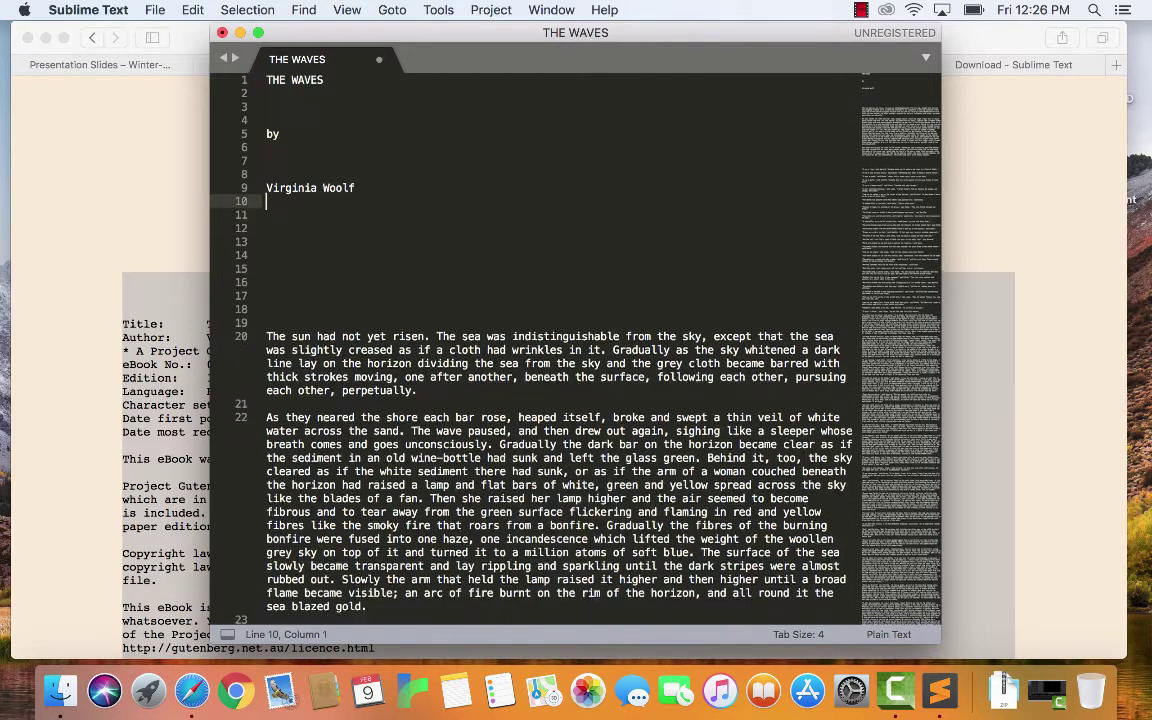
pyautogui.click(268, 174)
pyautogui.press('BackSpace')
pyautogui.press('BackSpace')
pyautogui.press('BackSpace')
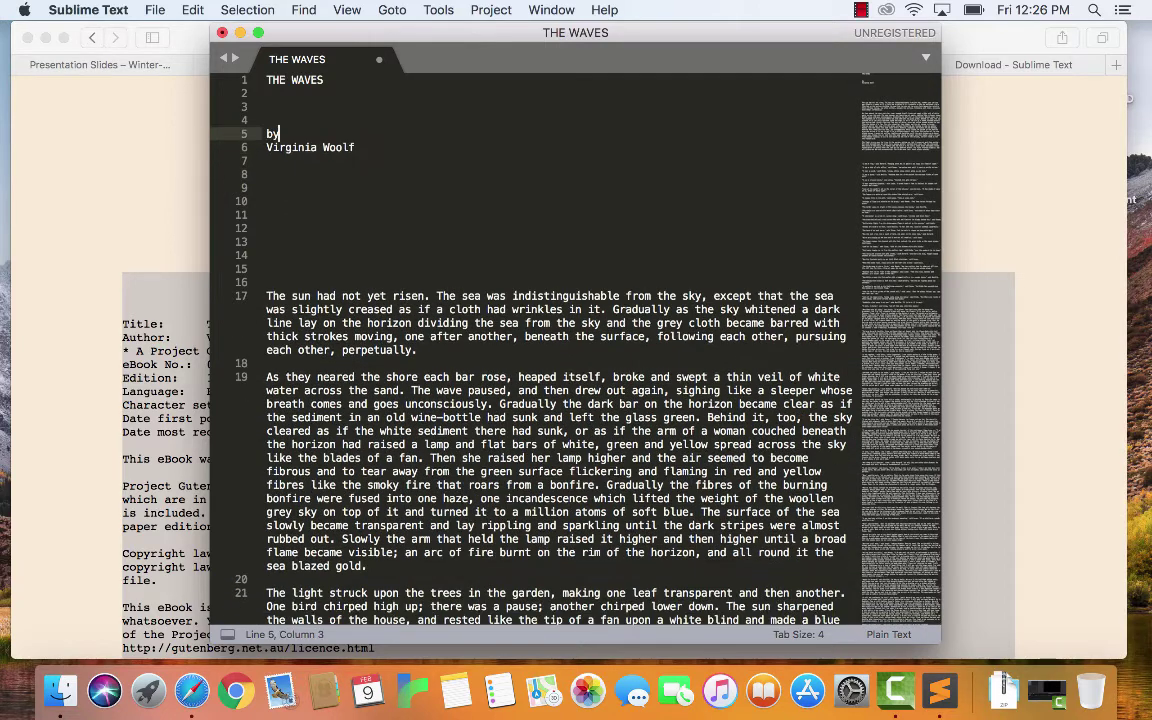
pyautogui.click(291, 115)
pyautogui.press('BackSpace')
pyautogui.press('BackSpace')
pyautogui.press('BackSpace')
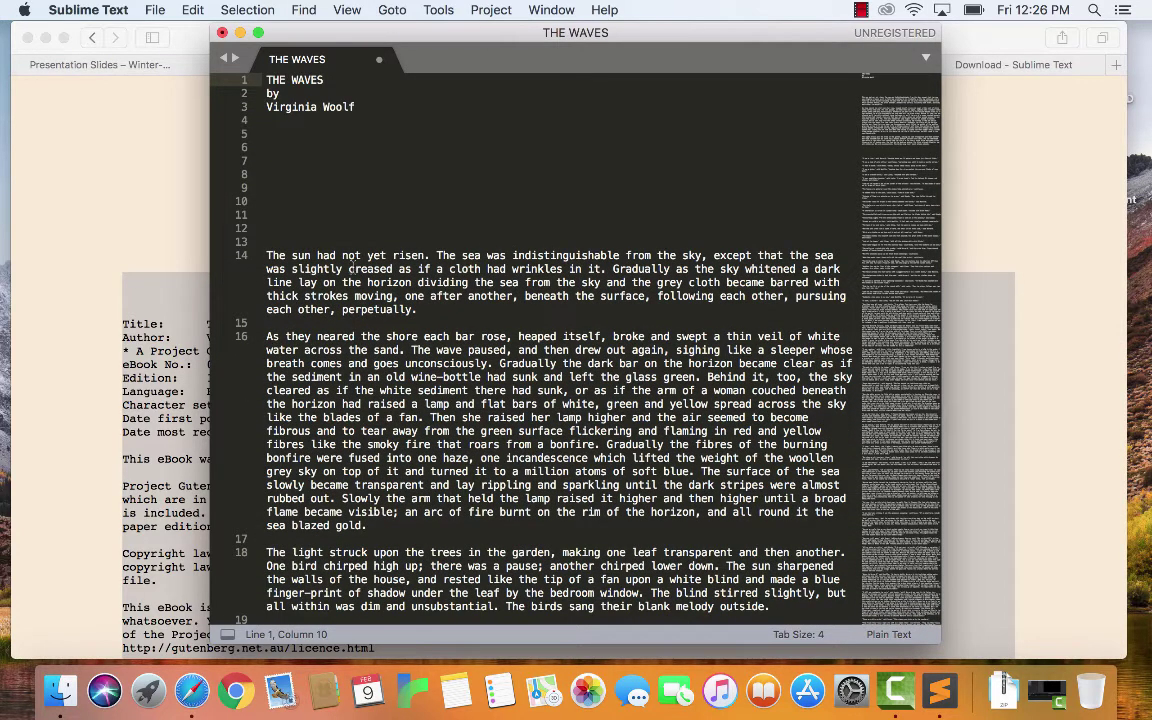
# - Save the cleaned document as The Waves.txt in the TTR assignment folder
pyautogui.click(155, 10)
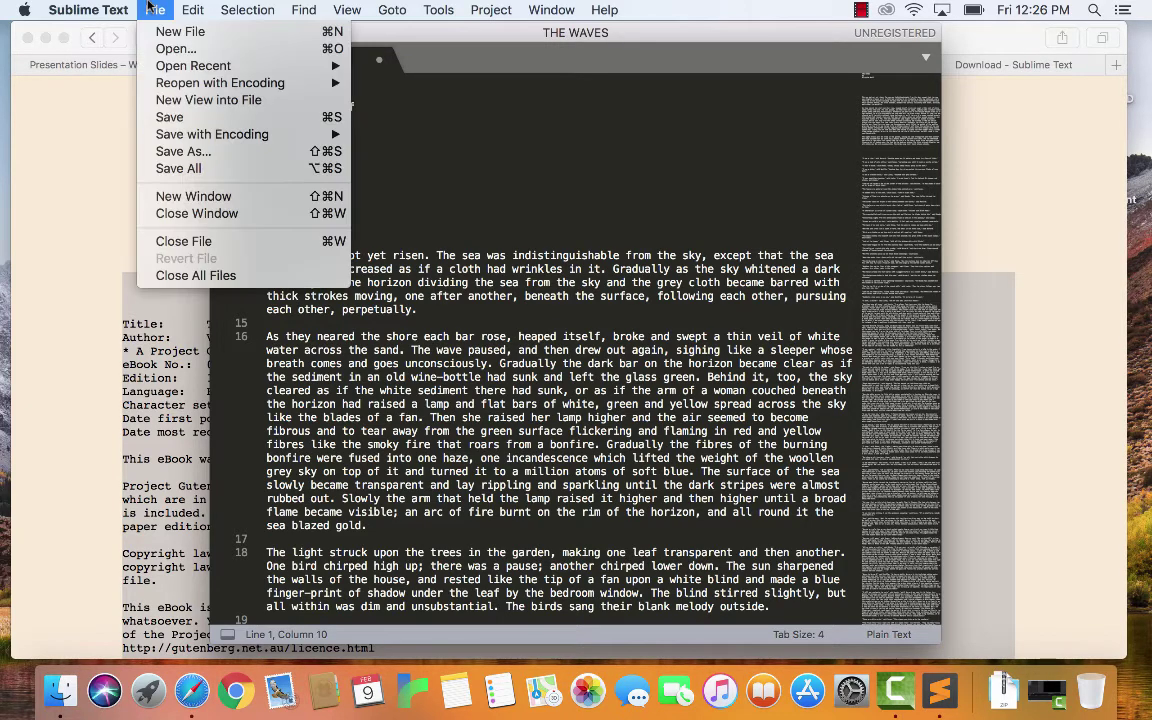
pyautogui.click(170, 117)
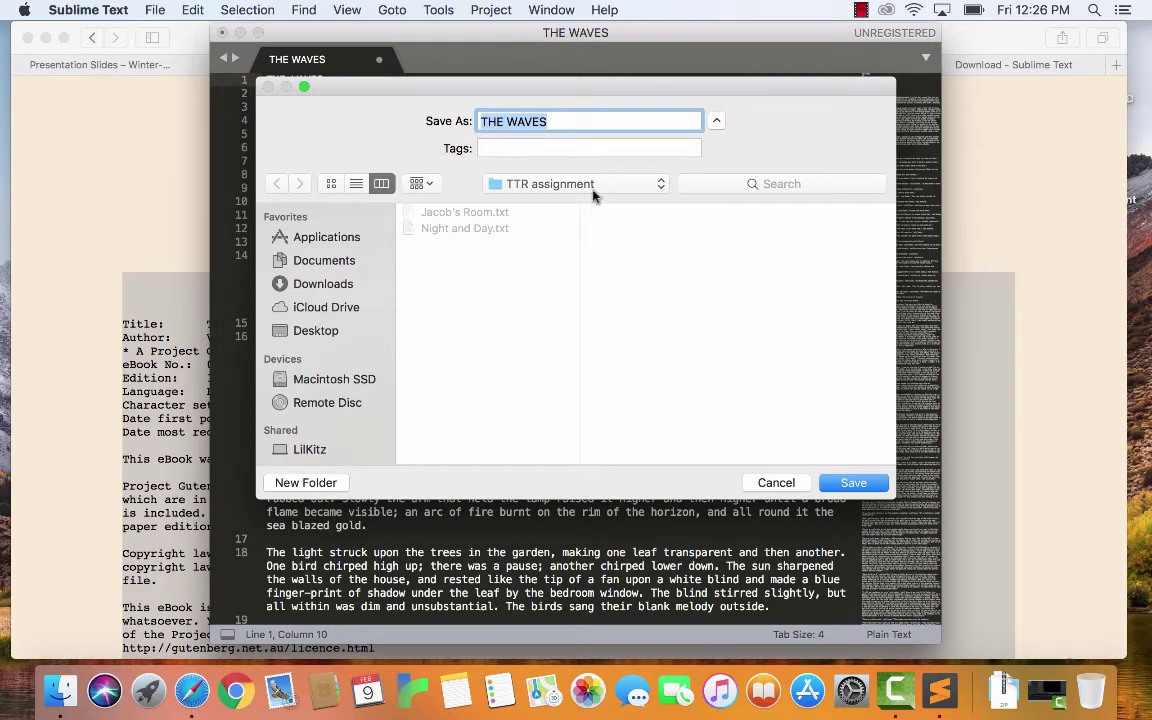
pyautogui.write('The Waves.txt')
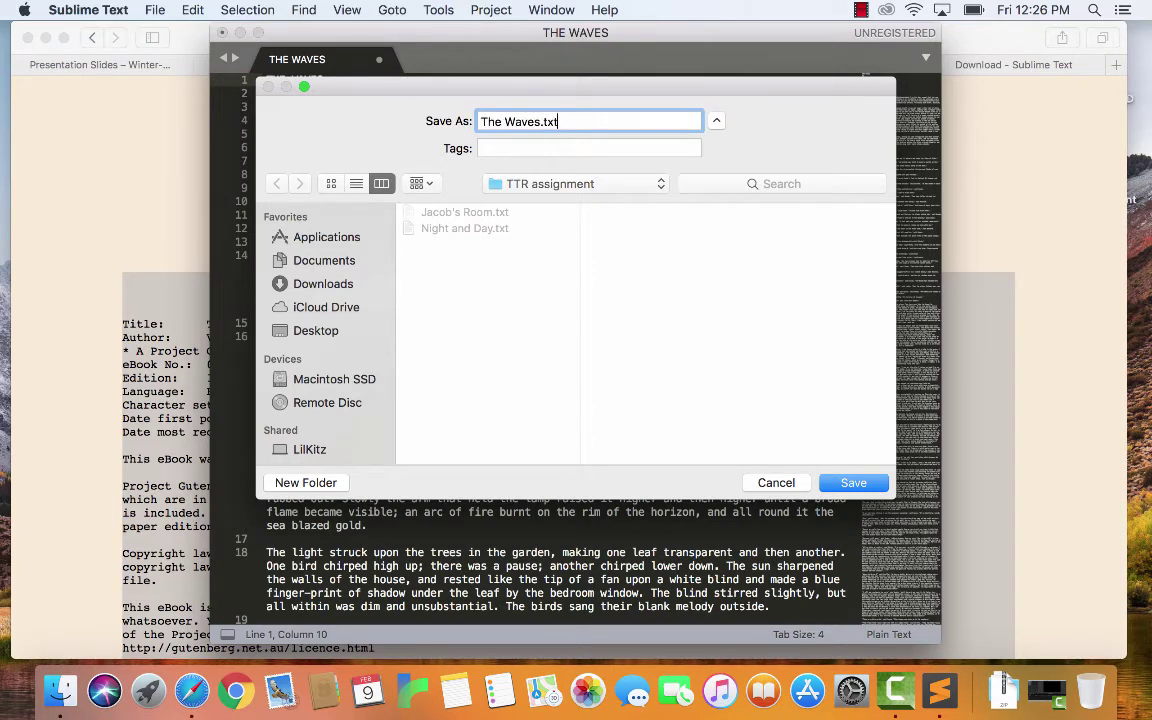
pyautogui.click(853, 483)
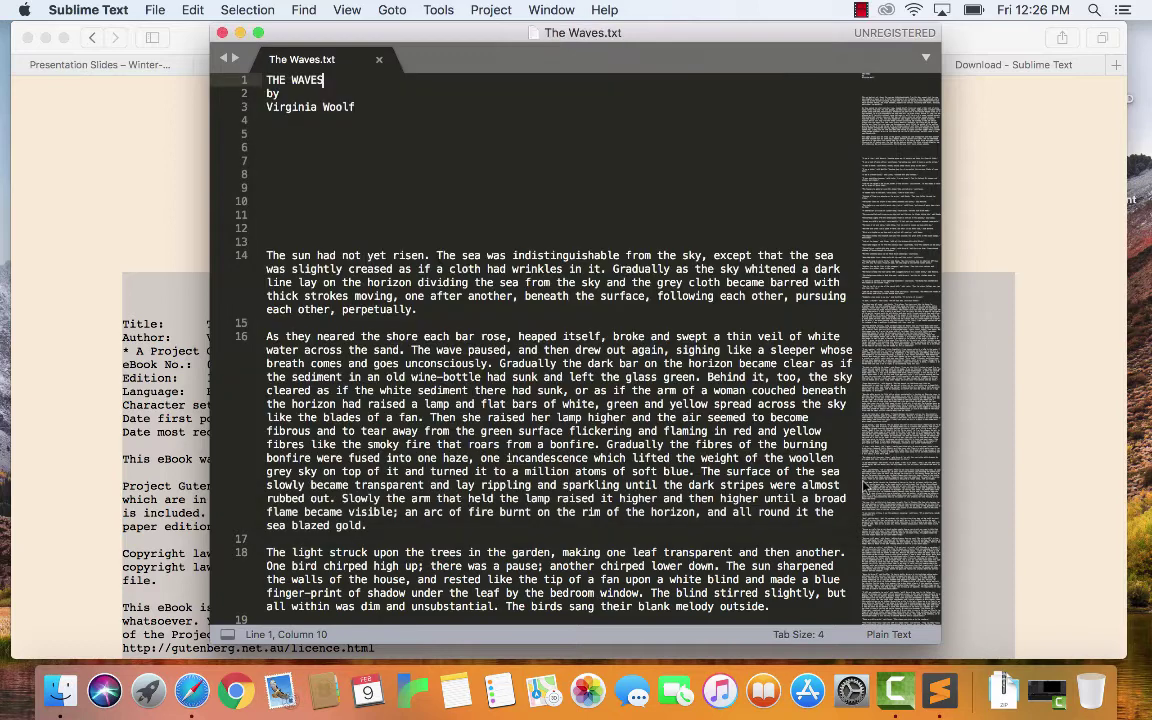
# - Close the editor, return the download tab to the ENG 287 schedule, and review the TTR slides
pyautogui.click(223, 33)
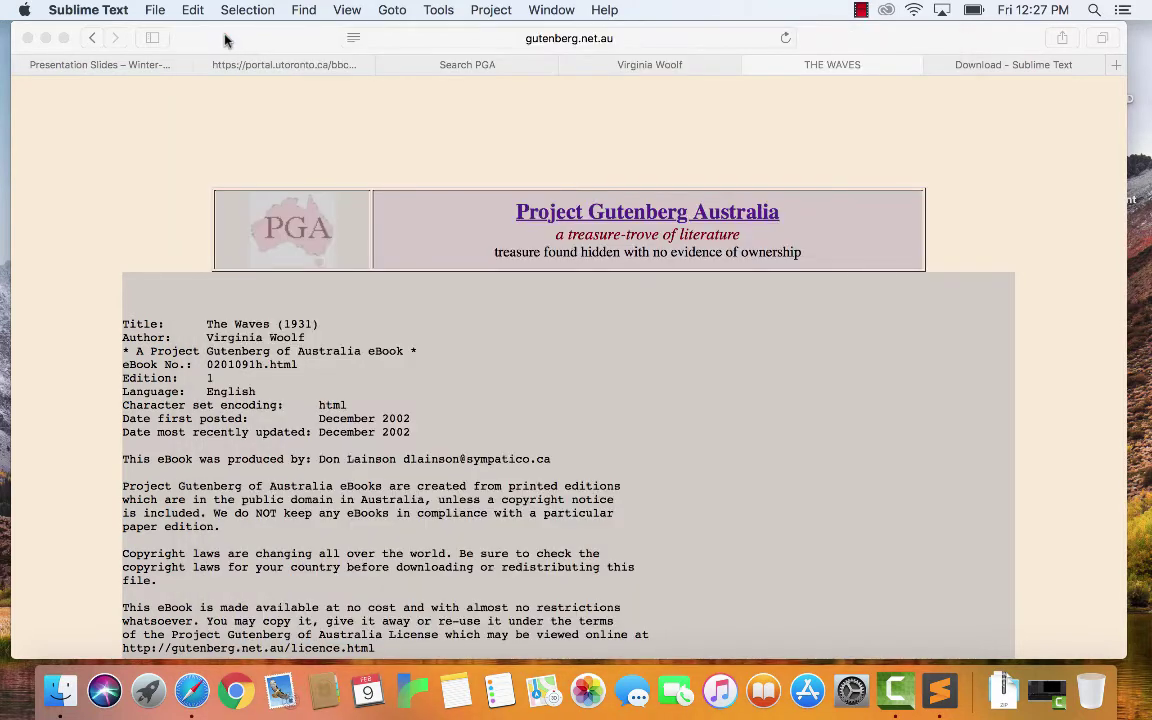
pyautogui.click(1005, 66)
pyautogui.click(93, 38)
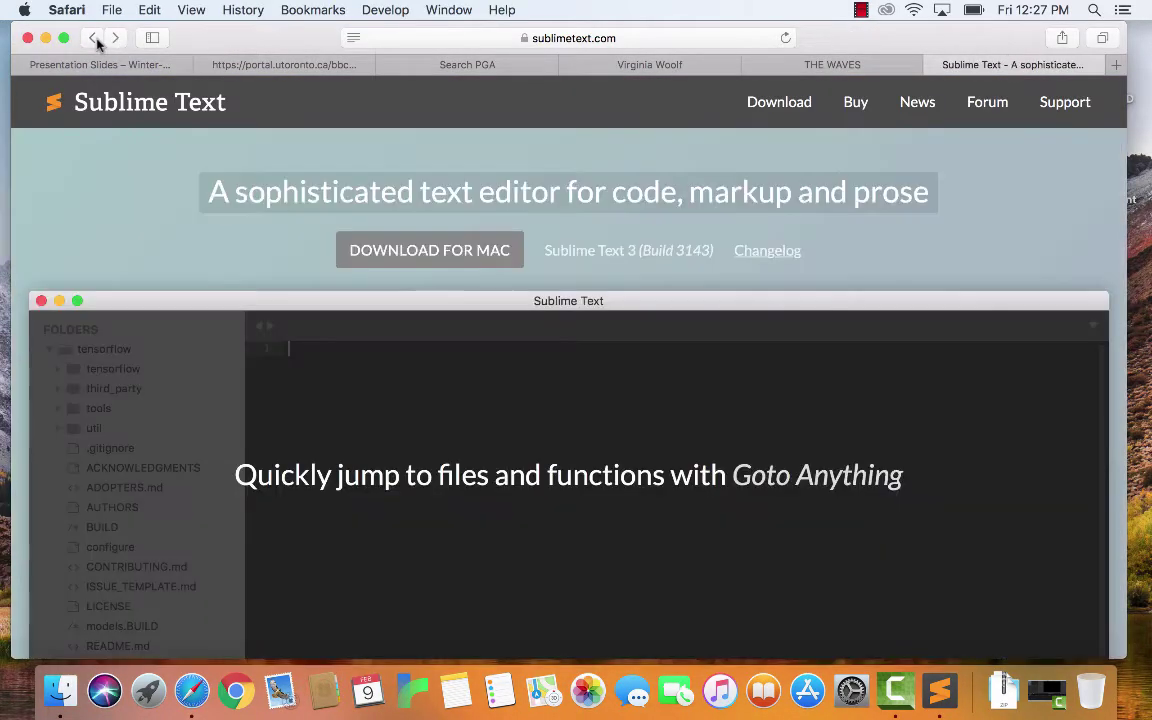
pyautogui.click(93, 38)
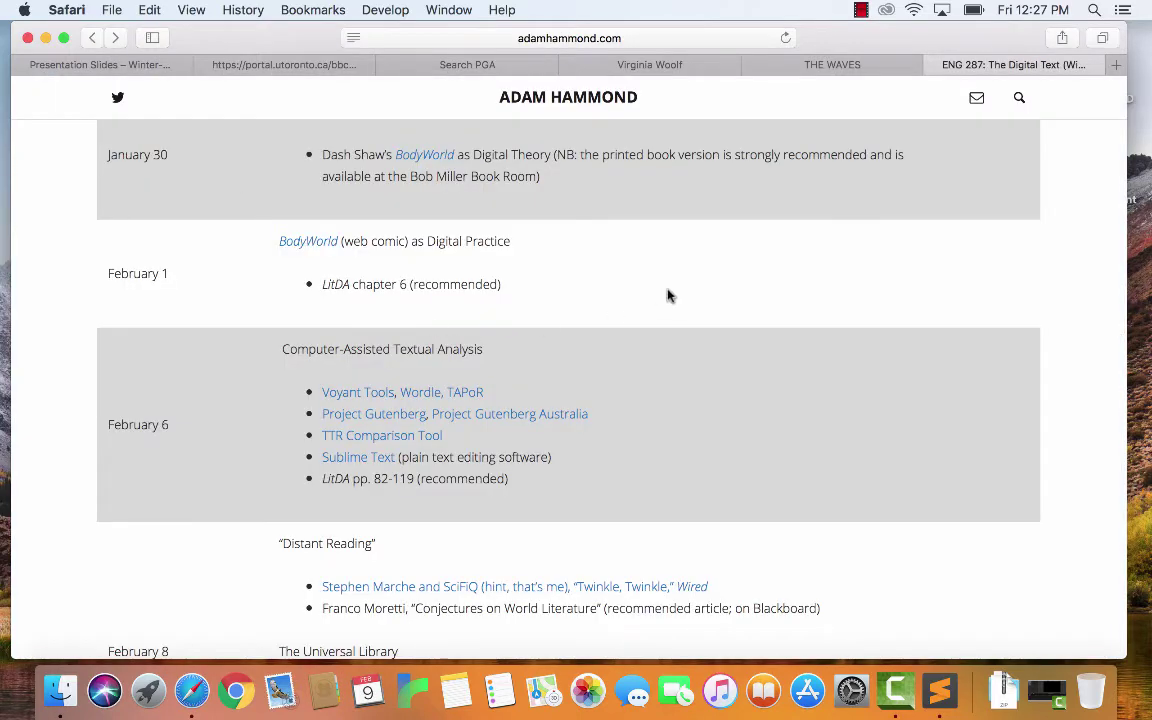
pyautogui.scroll(2, 669, 295)
pyautogui.click(287, 66)
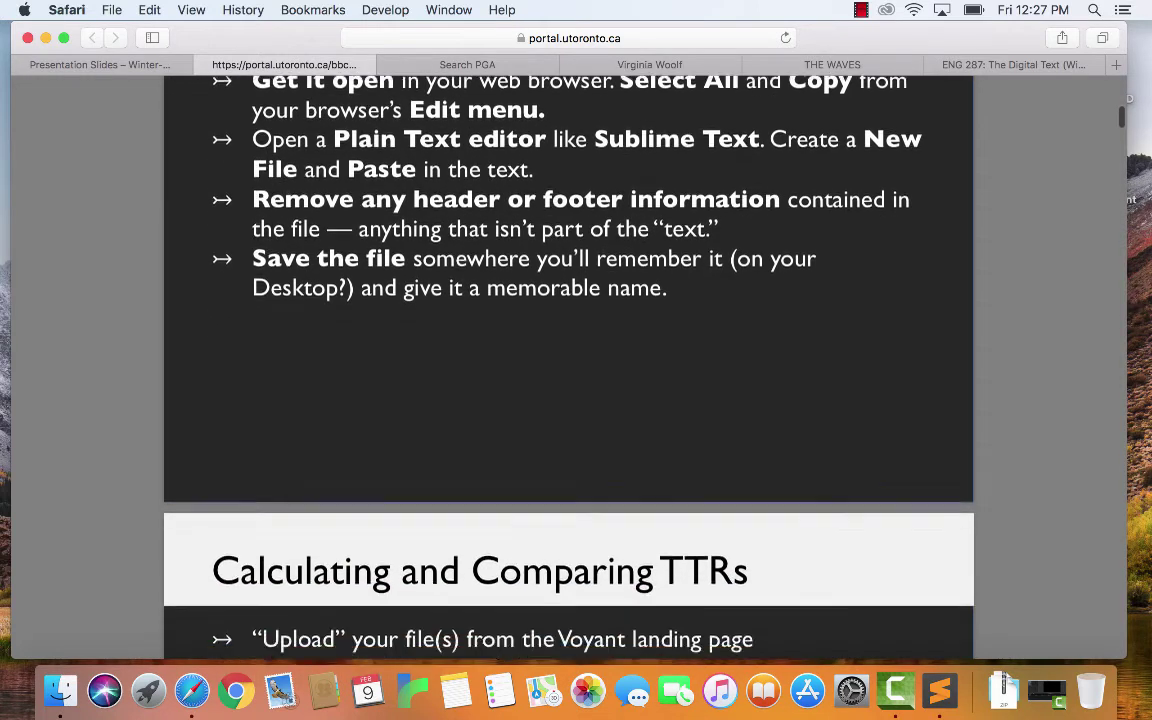
pyautogui.scroll(-4, 568, 400)
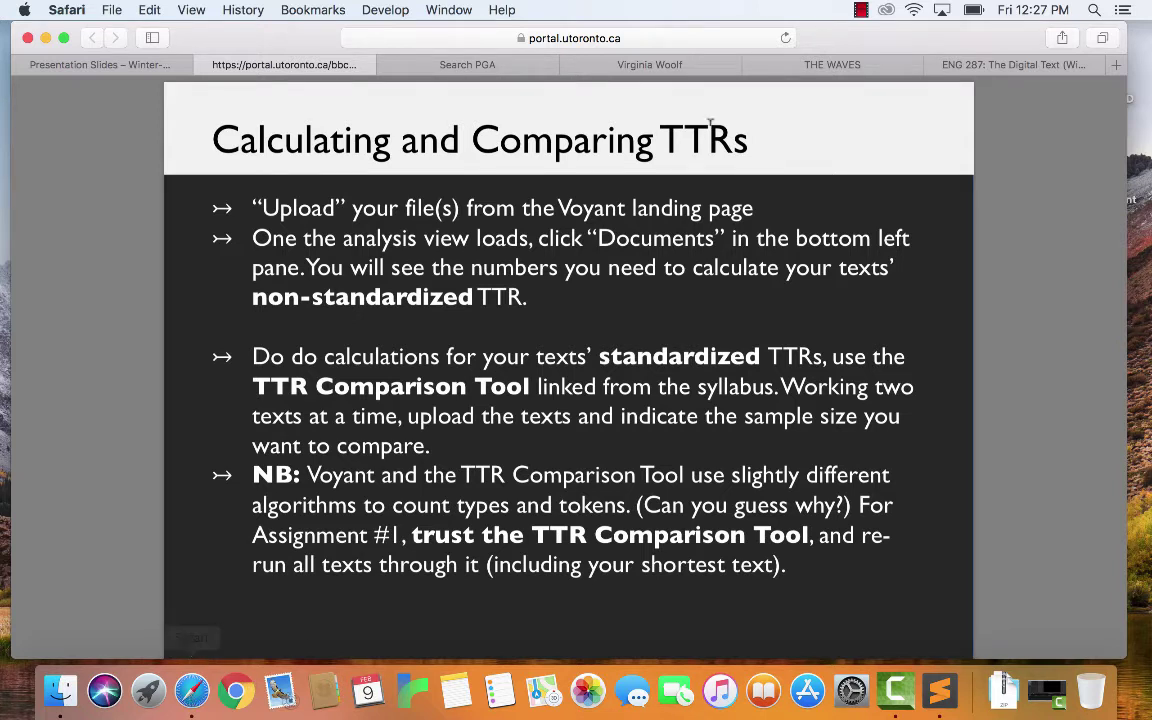
# - Open Voyant Tools from the ENG 287 schedule, rechecking the TTR calculation slide
pyautogui.click(985, 70)
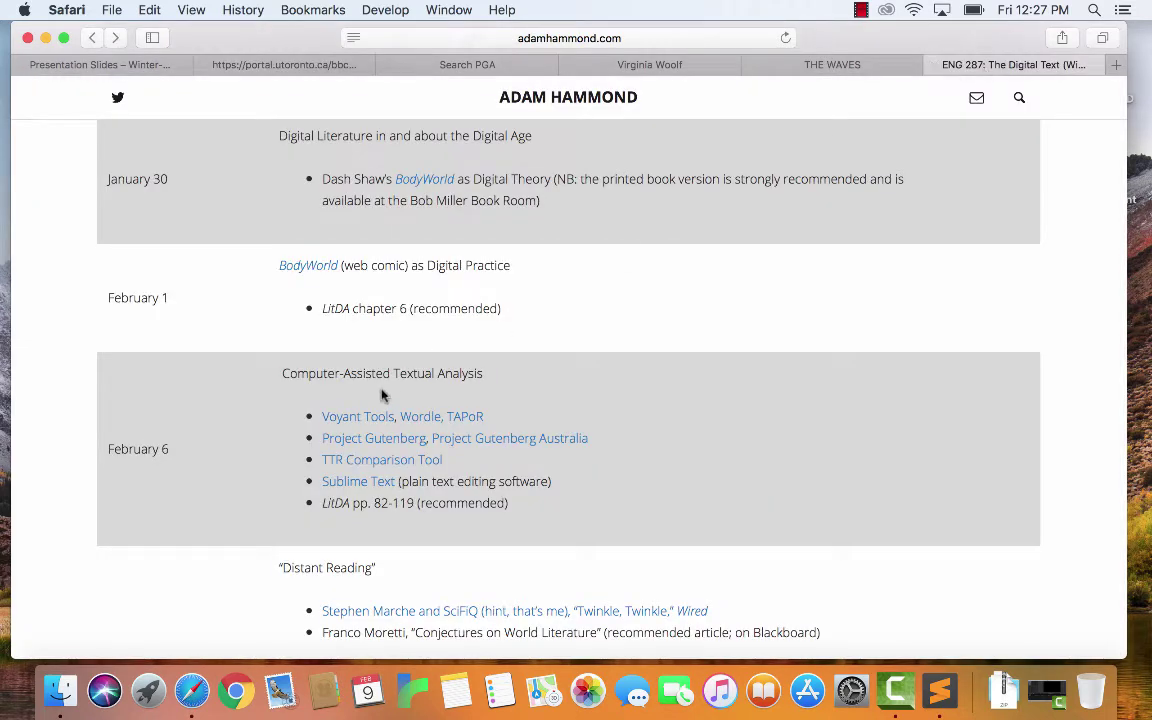
pyautogui.click(372, 425)
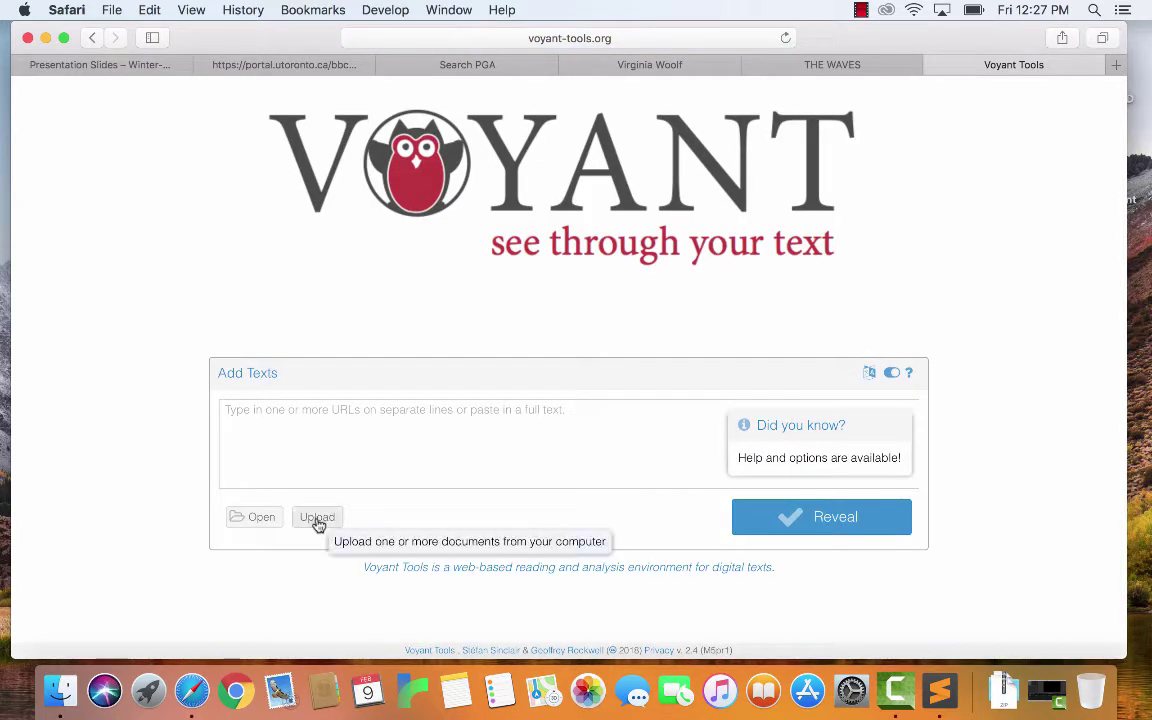
pyautogui.click(274, 60)
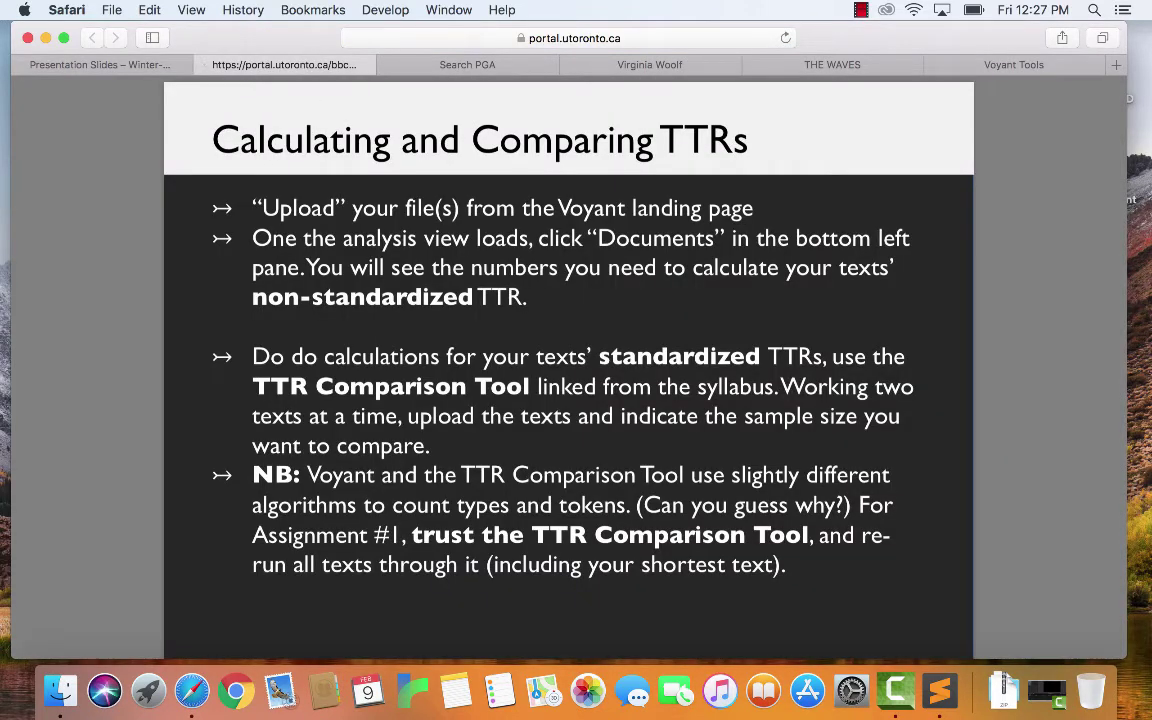
pyautogui.click(928, 65)
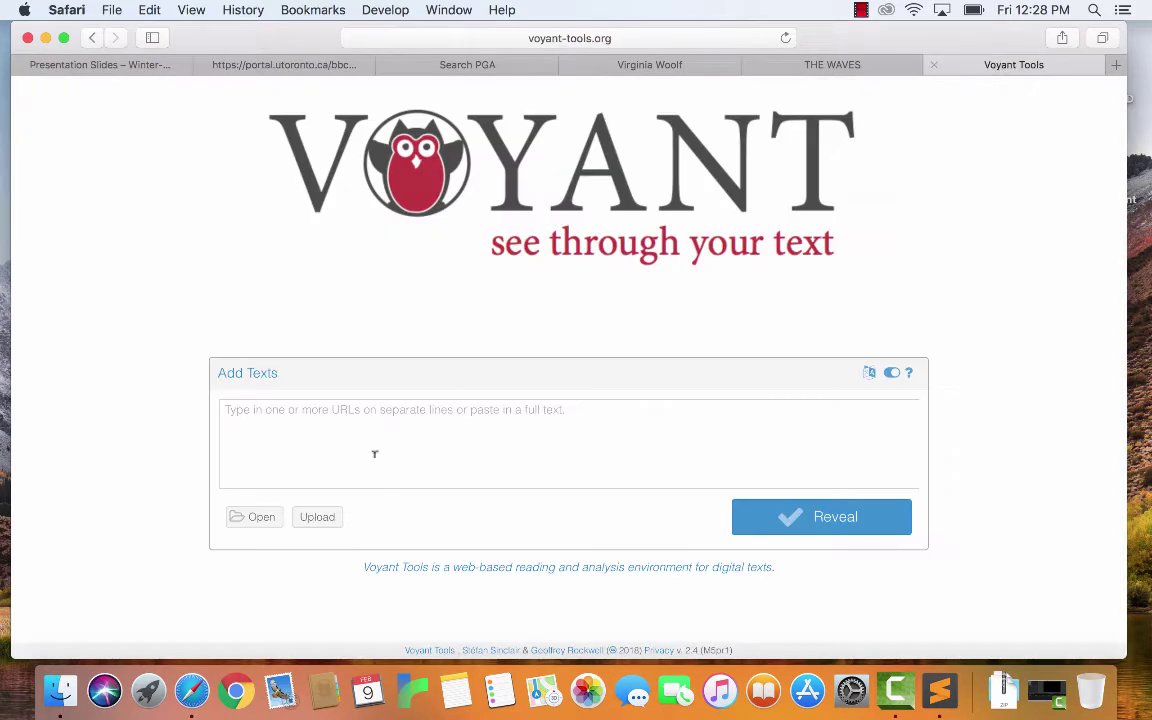
# - Start a Voyant upload and select all three Woolf .txt files in Desktop > TTR assignment
pyautogui.click(312, 518)
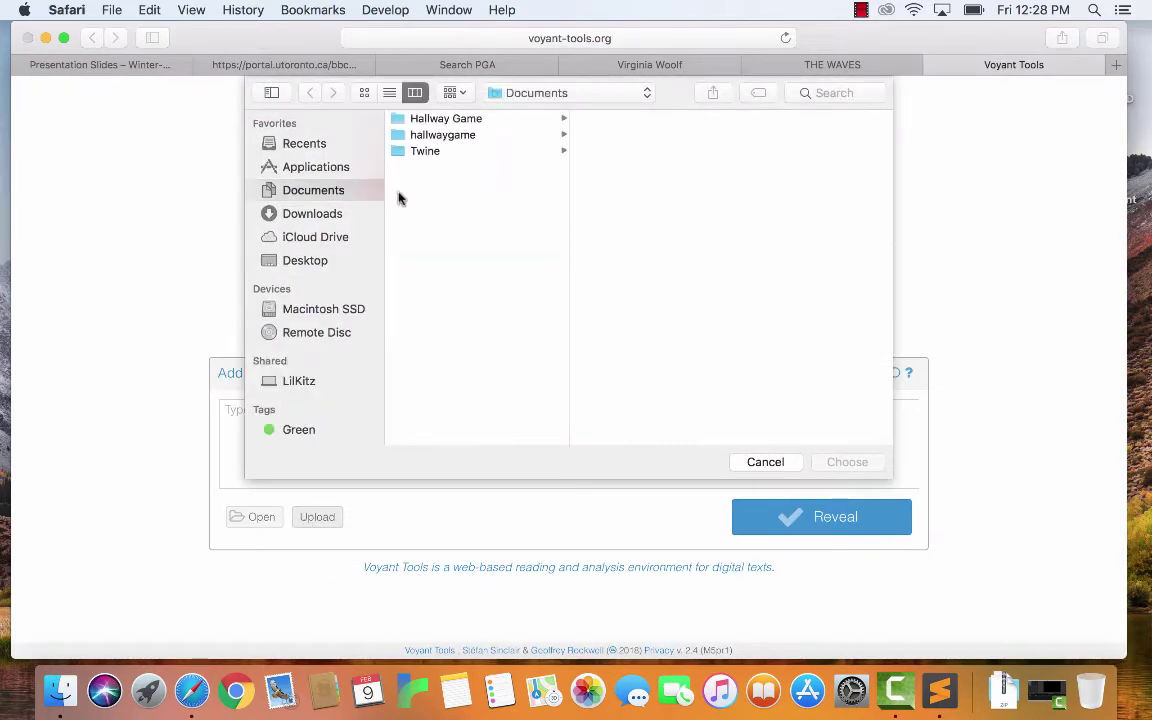
pyautogui.click(318, 261)
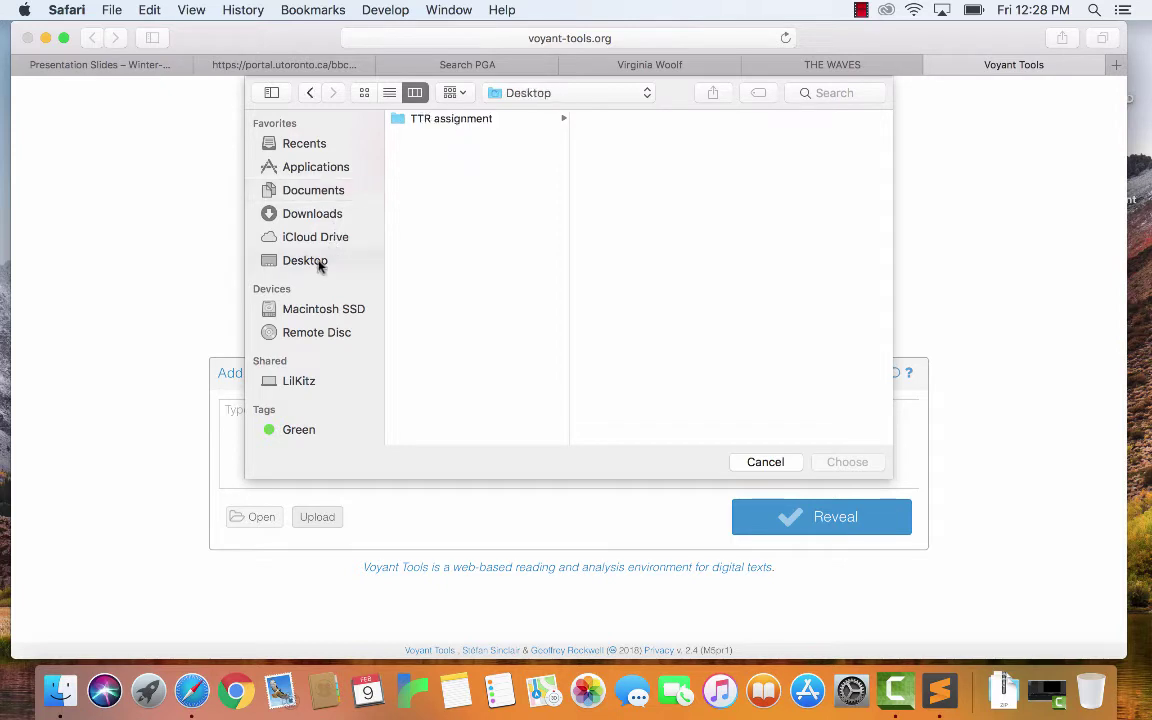
pyautogui.click(486, 122)
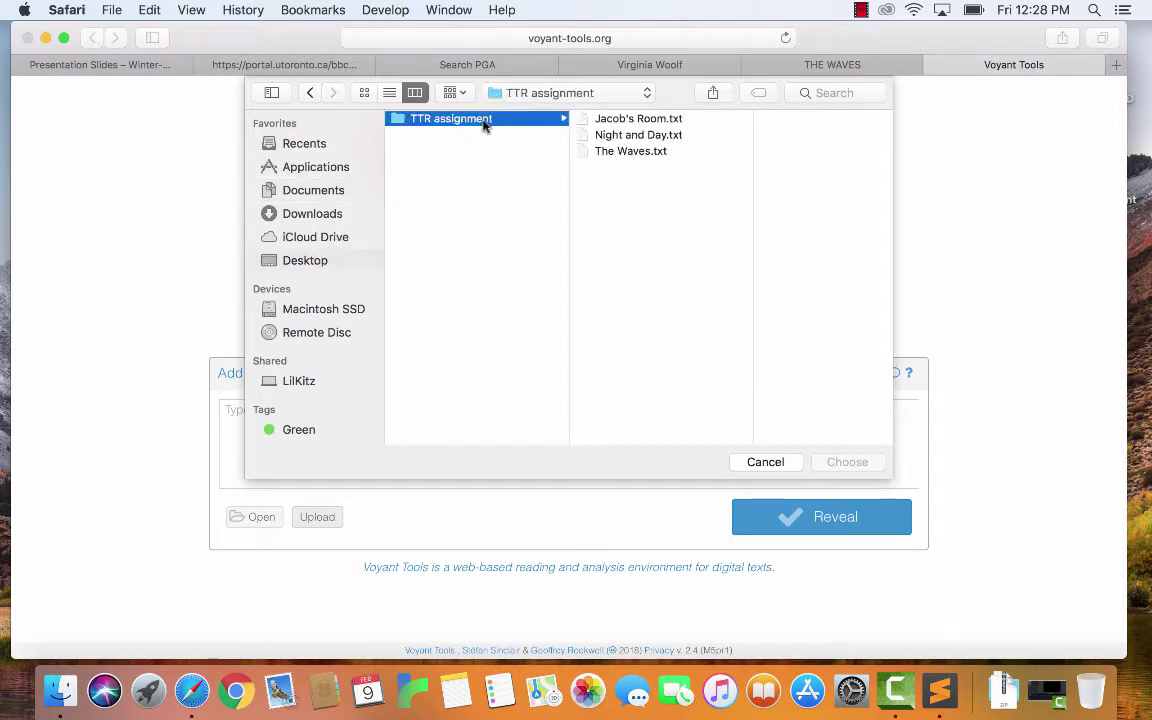
pyautogui.click(612, 119)
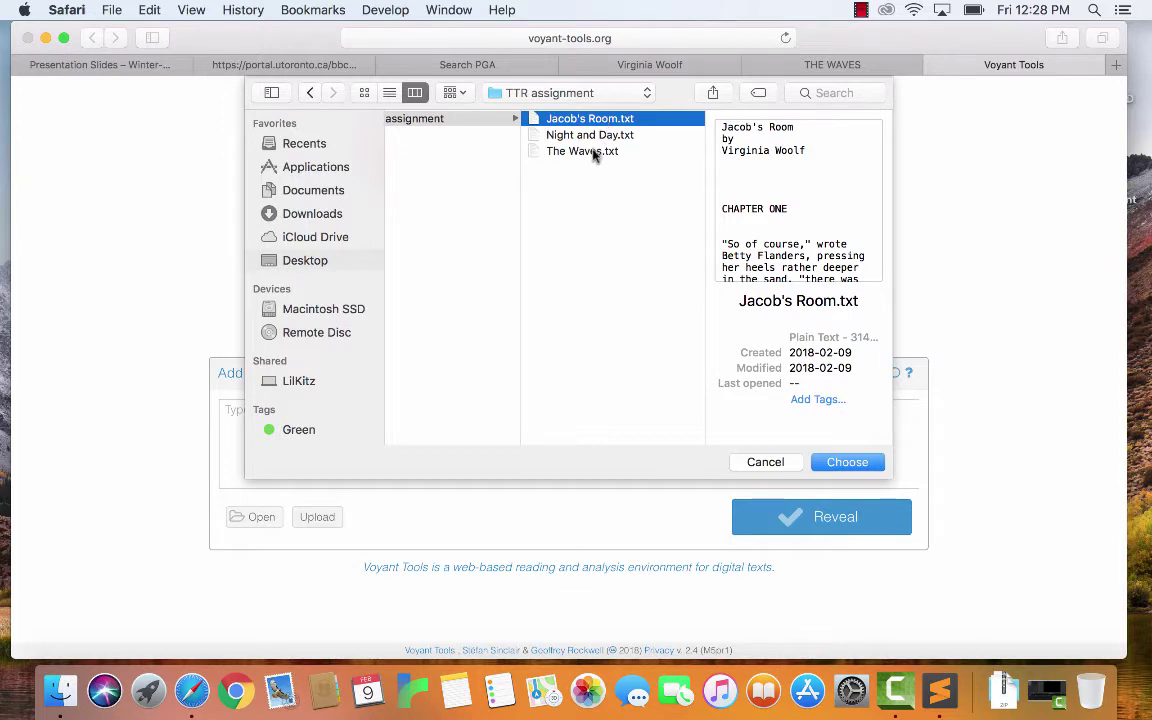
pyautogui.keyDown('shift'); pyautogui.click(594, 155); pyautogui.keyUp('shift')
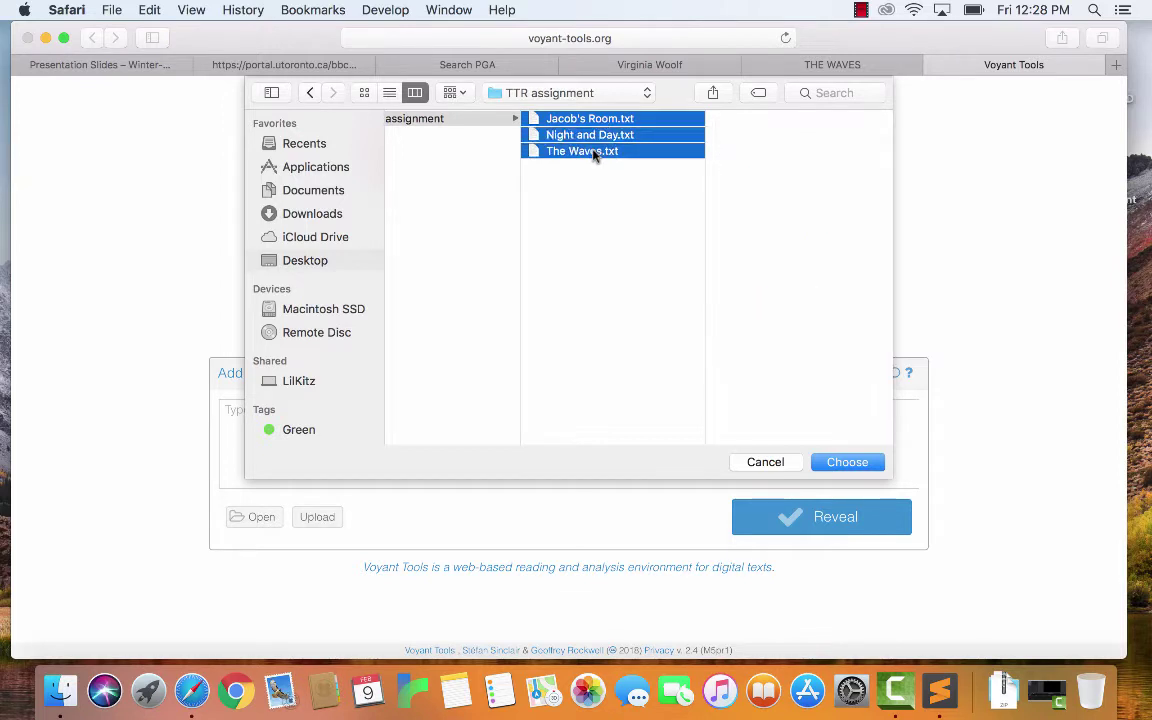
pyautogui.click(586, 180)
pyautogui.click(605, 120)
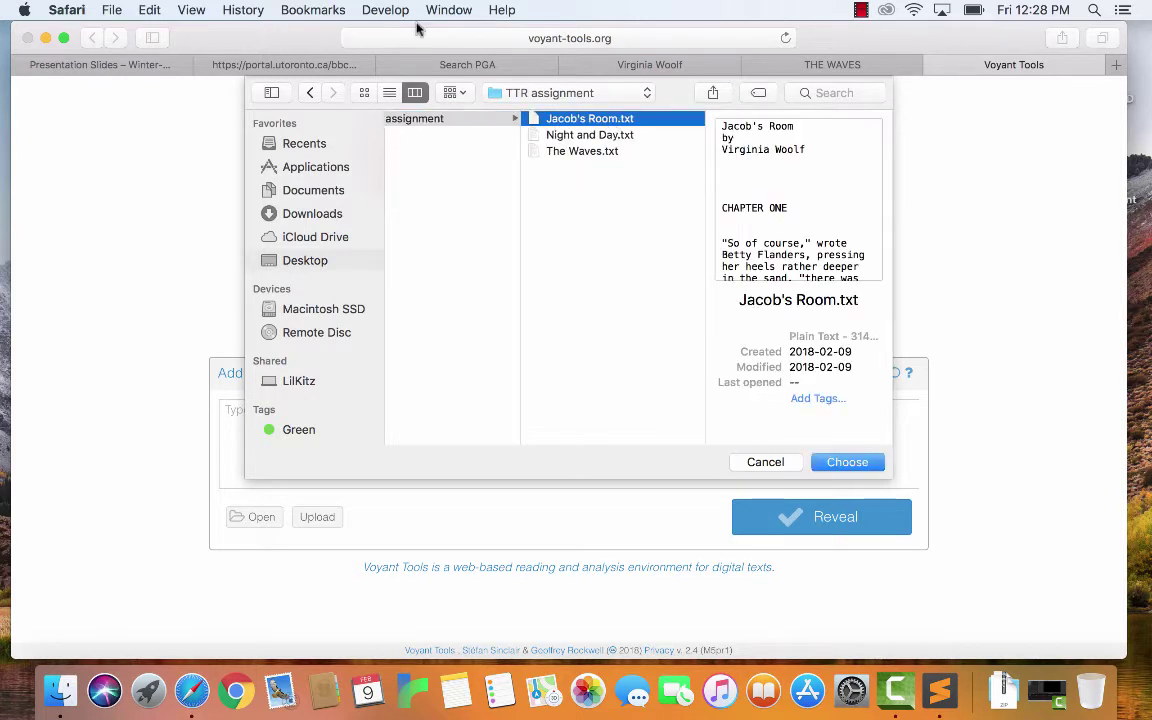
pyautogui.click(149, 10)
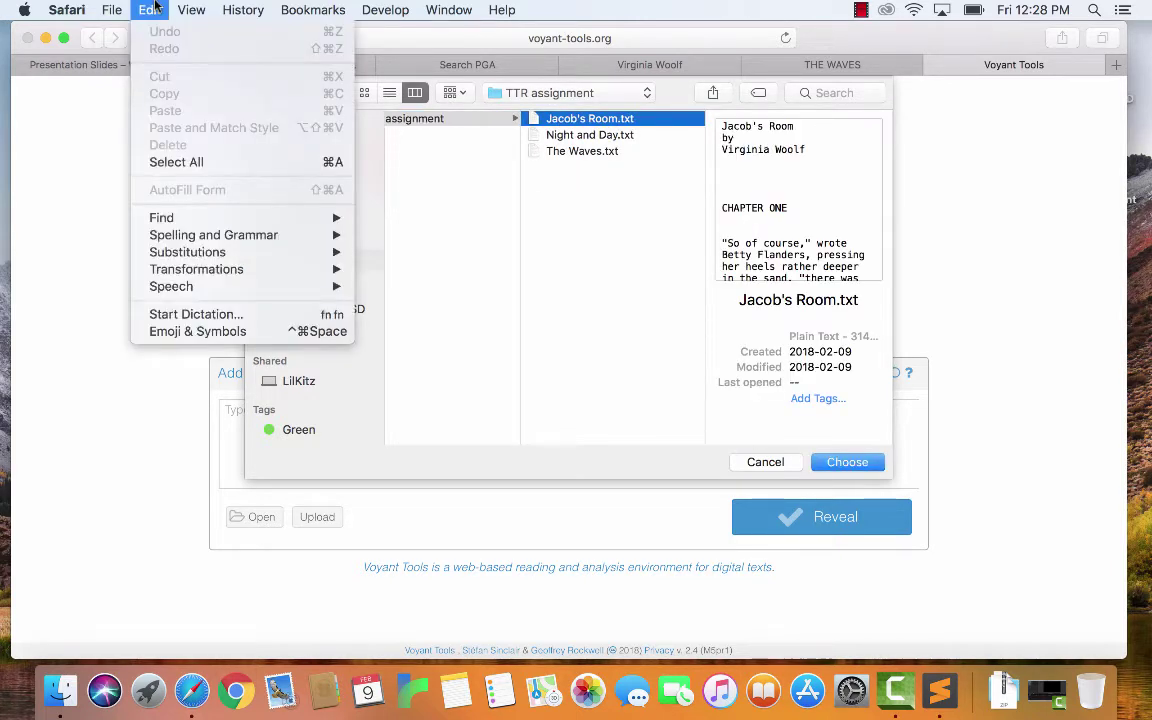
pyautogui.click(178, 166)
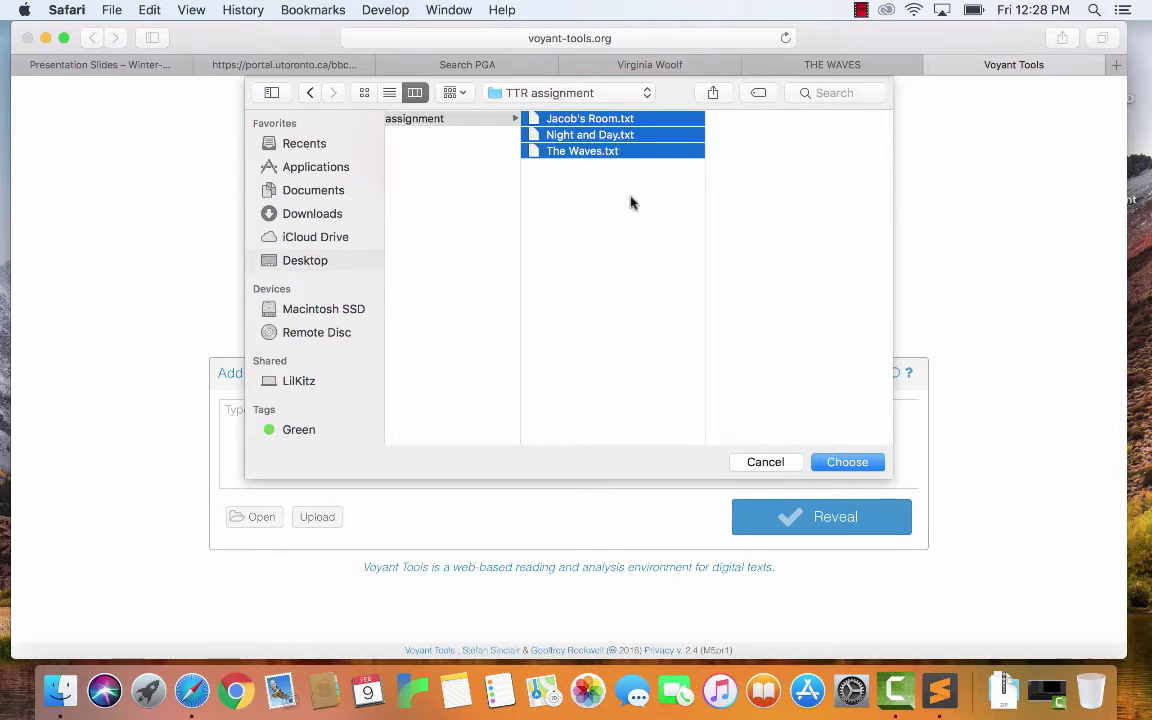
# - Upload the three novels and show the Documents table with the Title column narrowed
pyautogui.click(848, 462)
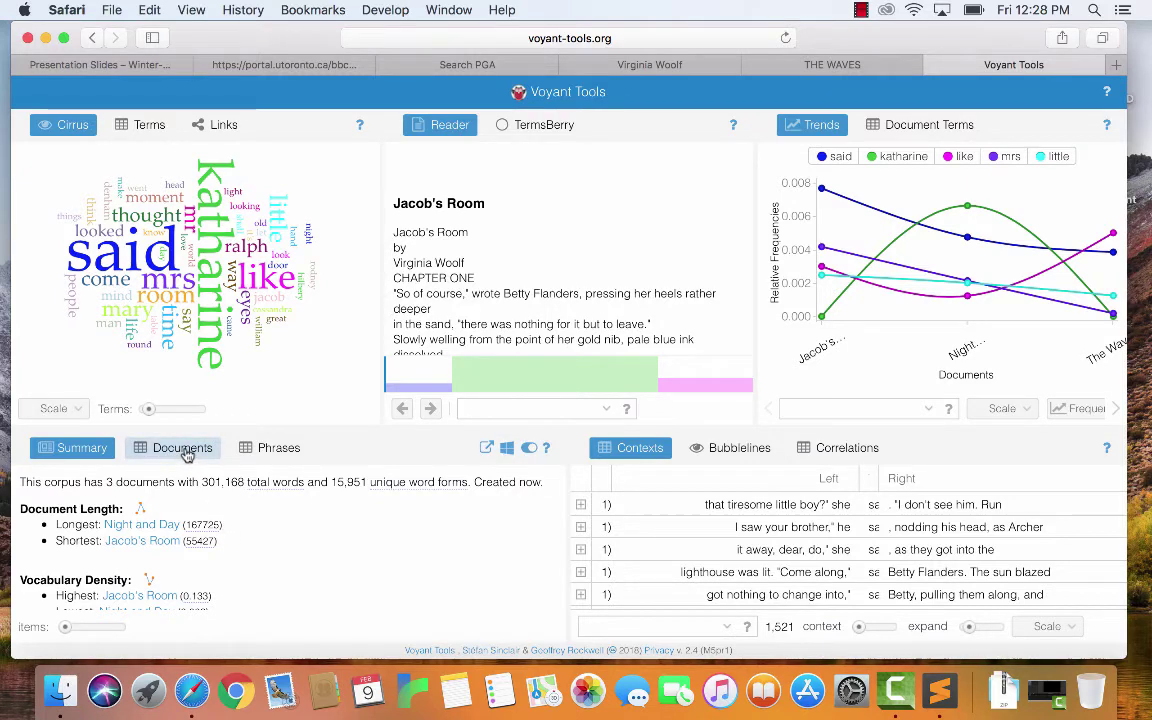
pyautogui.click(184, 451)
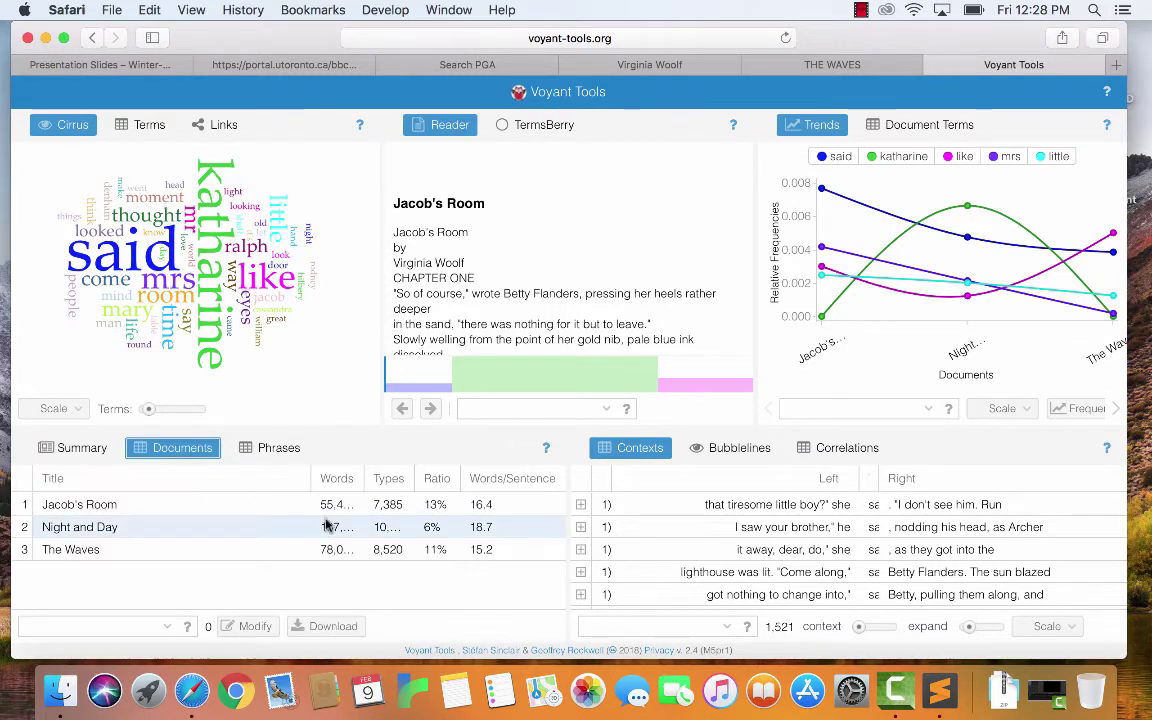
pyautogui.moveTo(313, 478); pyautogui.dragTo(415, 470)
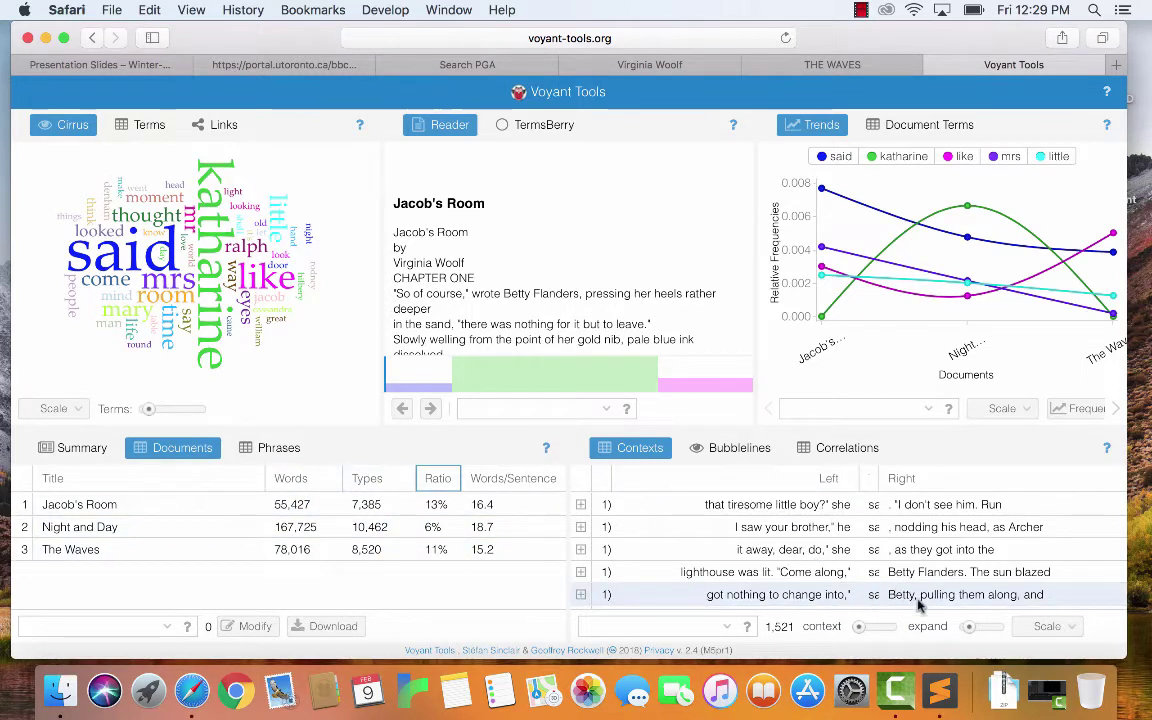
# - In a new note beside Voyant, type the row Jacob's Room, 7385, 55427
pyautogui.click(940, 692)
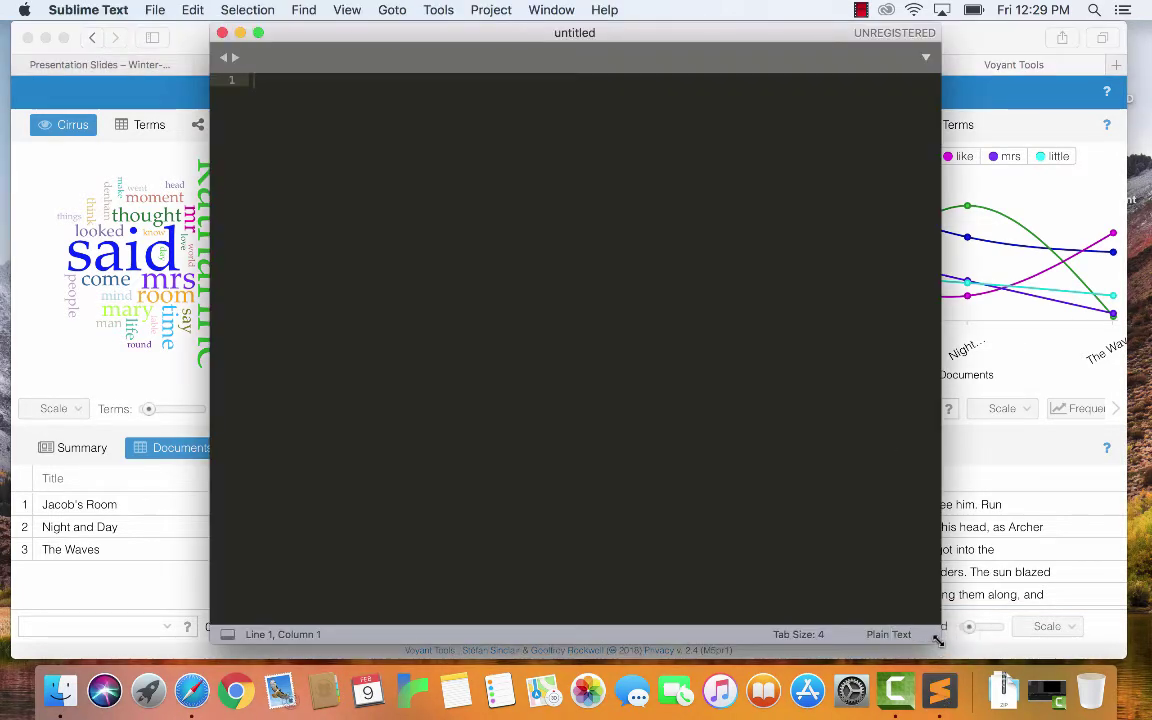
pyautogui.moveTo(939, 639); pyautogui.dragTo(757, 398)
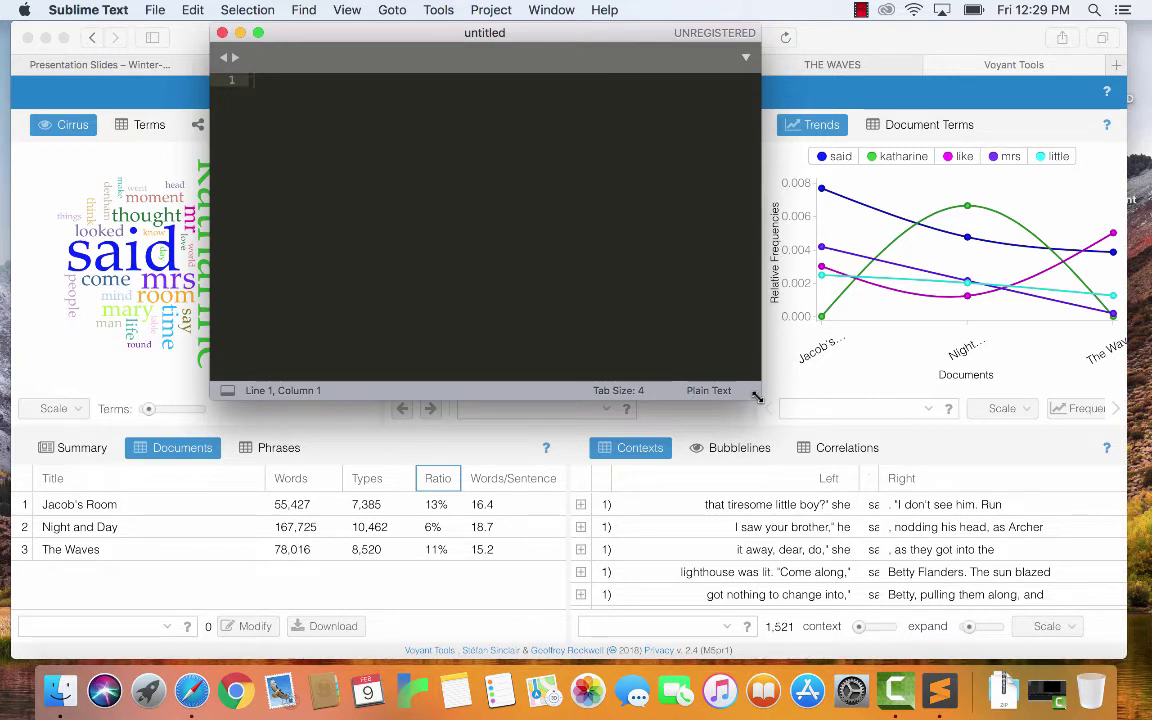
pyautogui.write('Jacob')
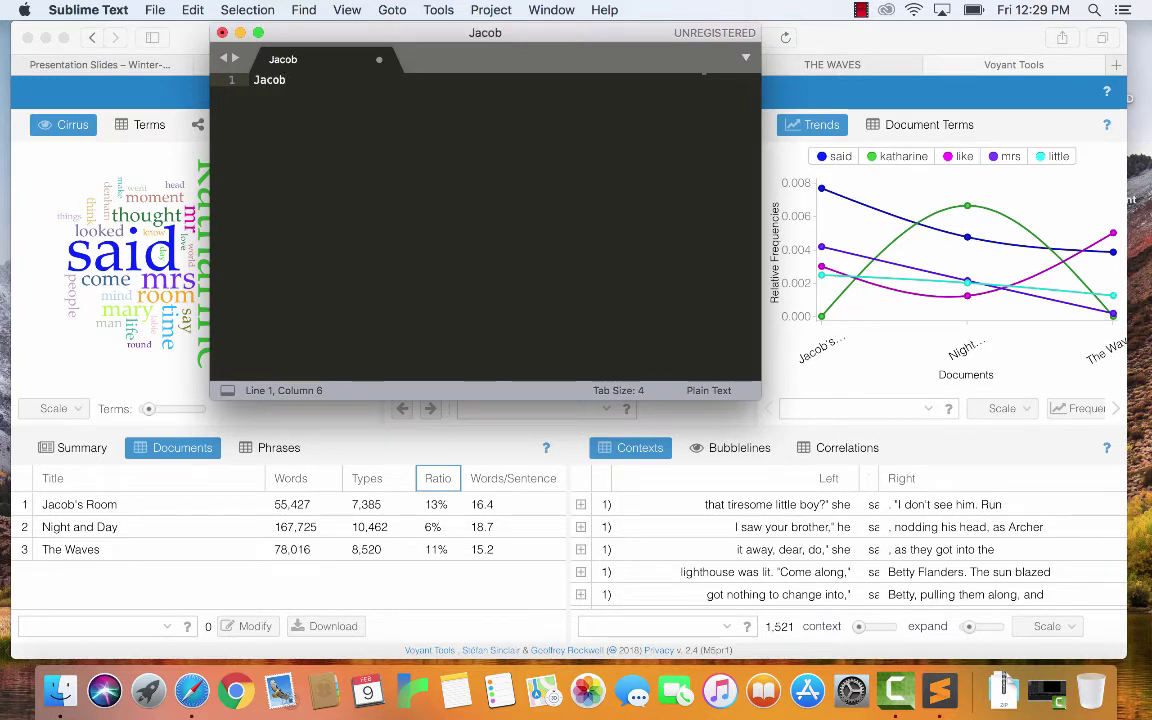
pyautogui.write("'s")
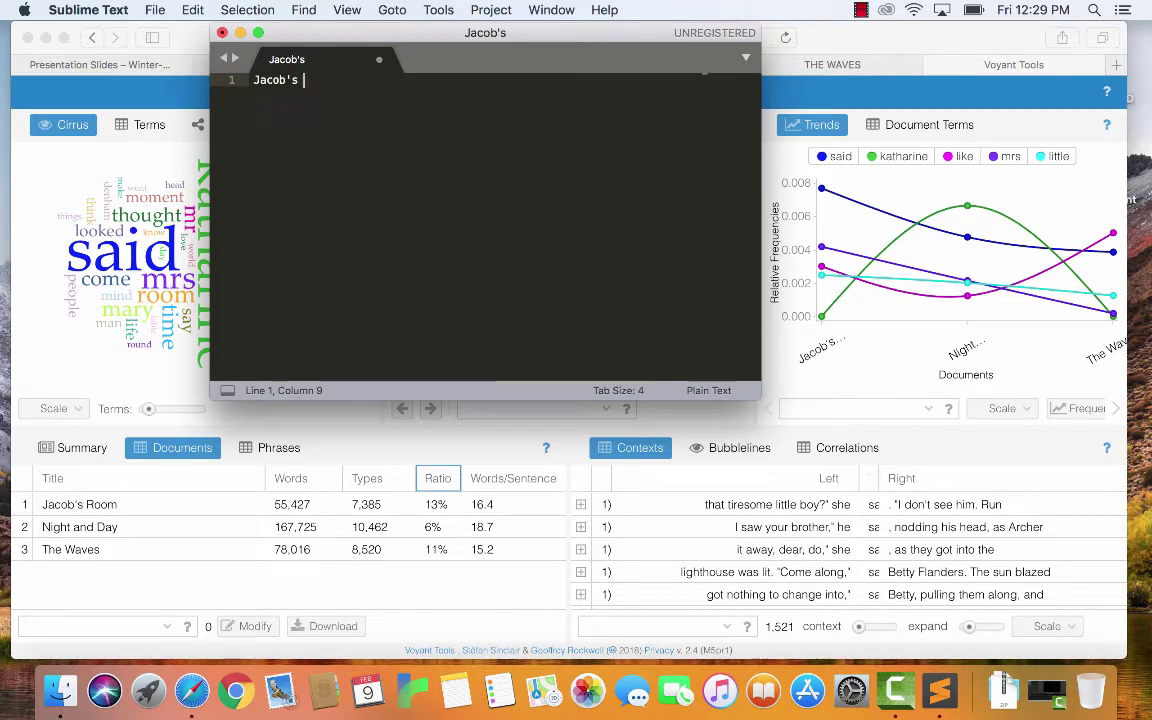
pyautogui.write('Room')
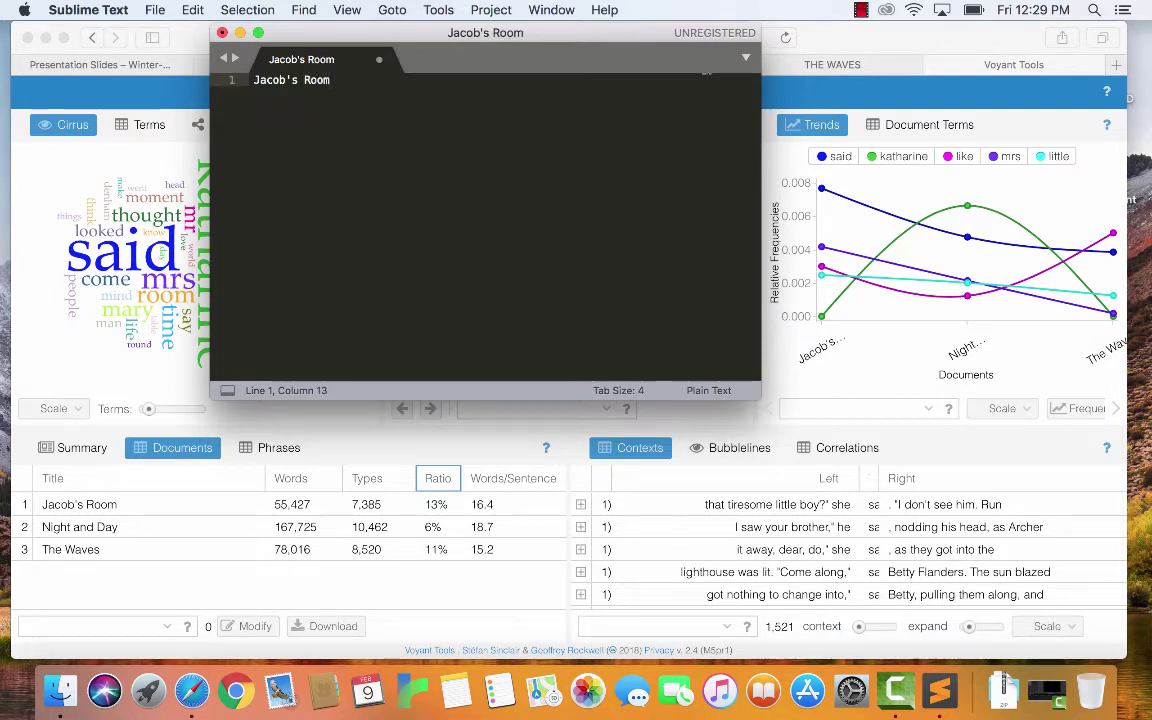
pyautogui.press('Tab')
pyautogui.write('7385')
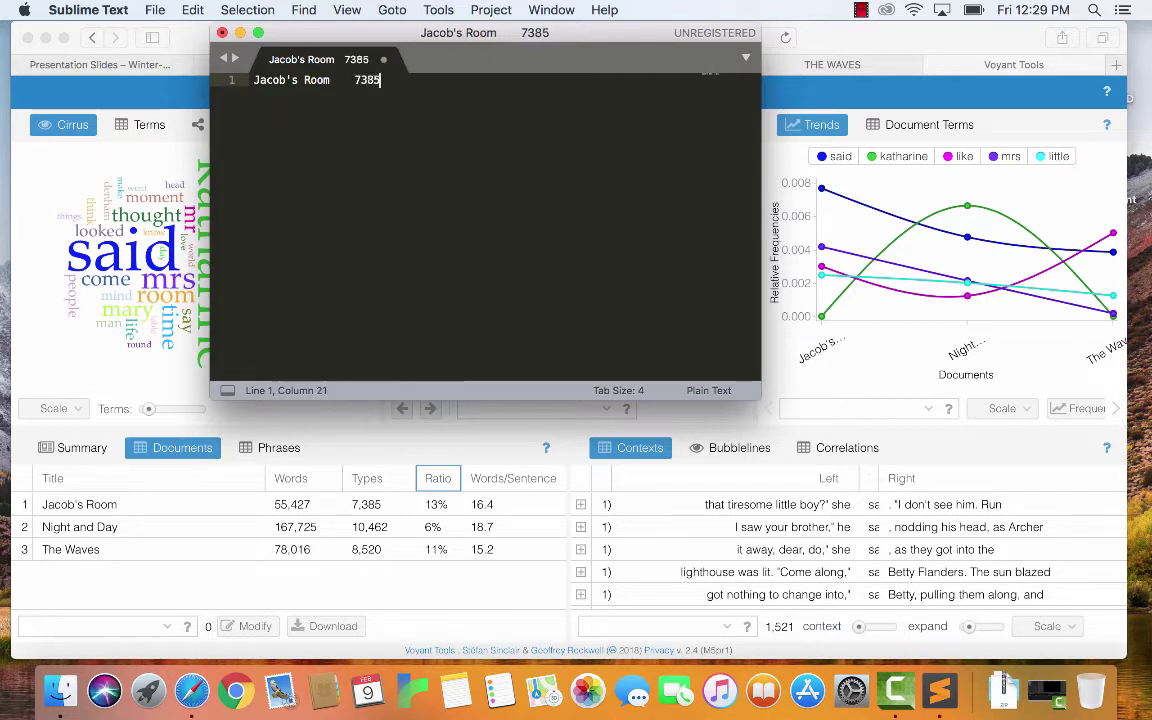
pyautogui.press('Tab')
pyautogui.write('55')
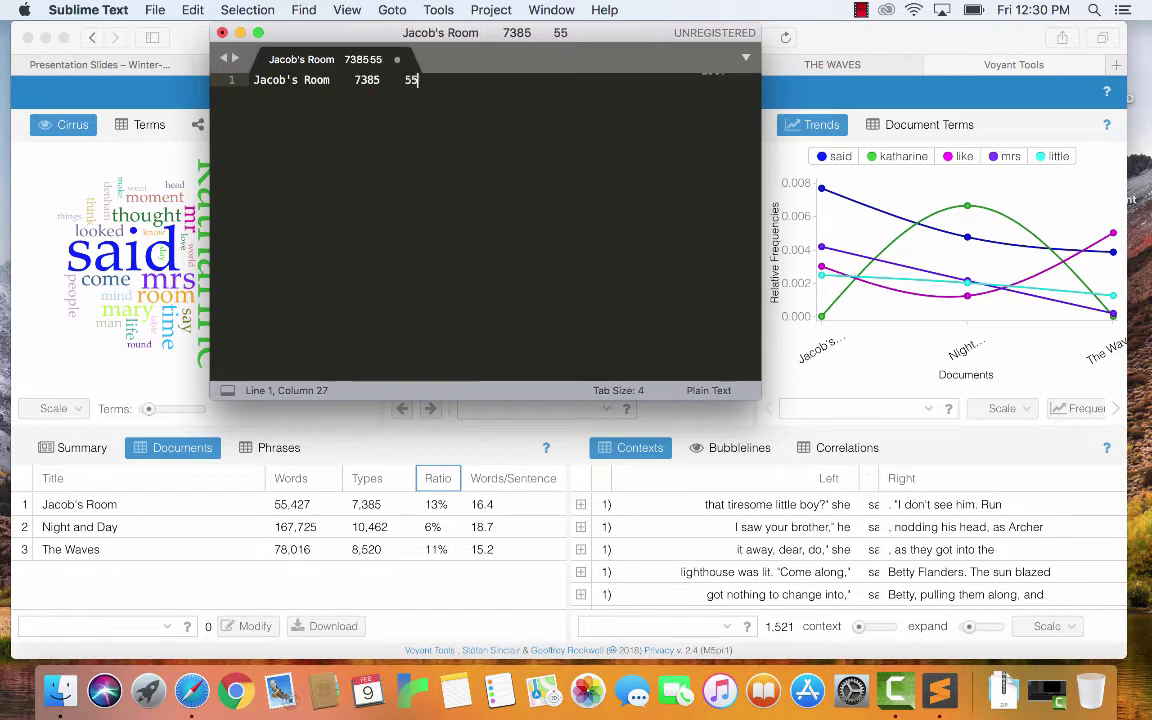
pyautogui.write('427')
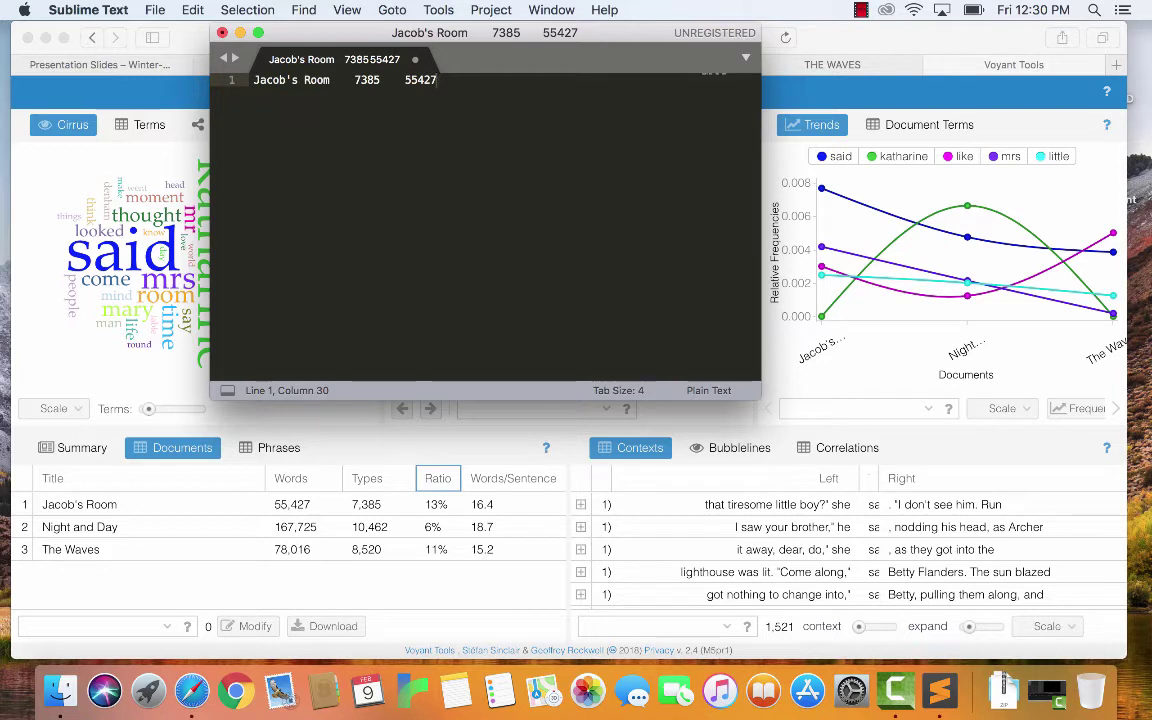
pyautogui.press('Return')
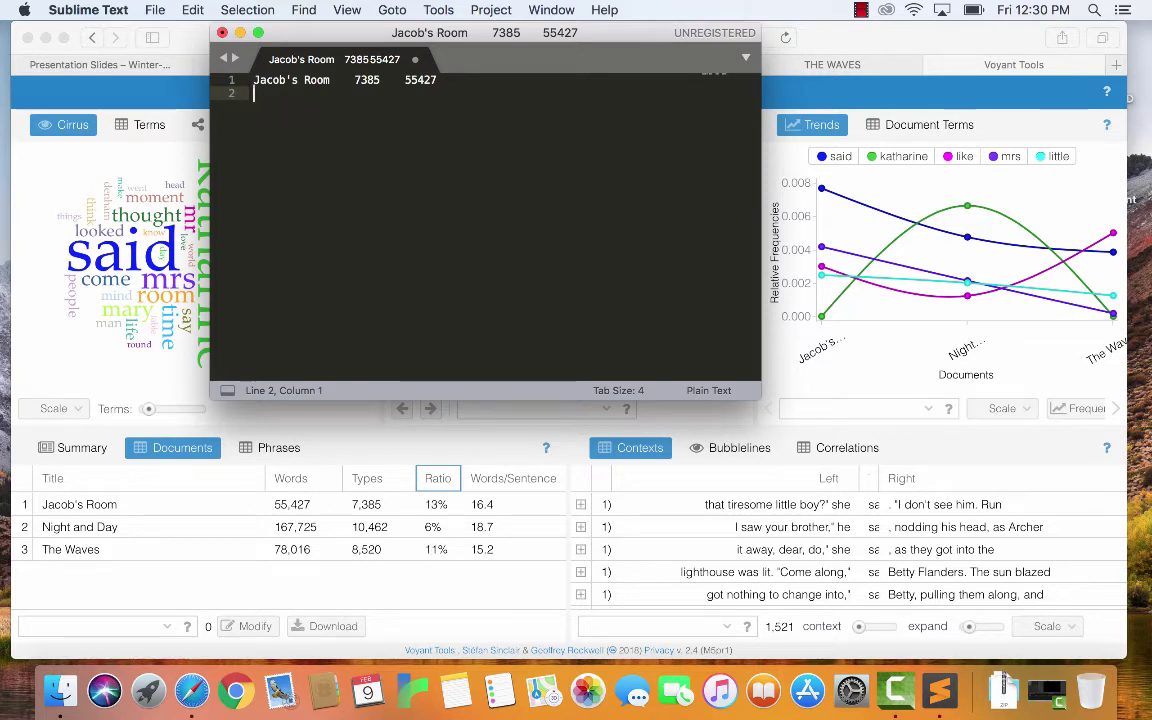
# - Start the Night and Day row and add a tab-aligned Types/Tokens header line above the table
pyautogui.write('Night and Day')
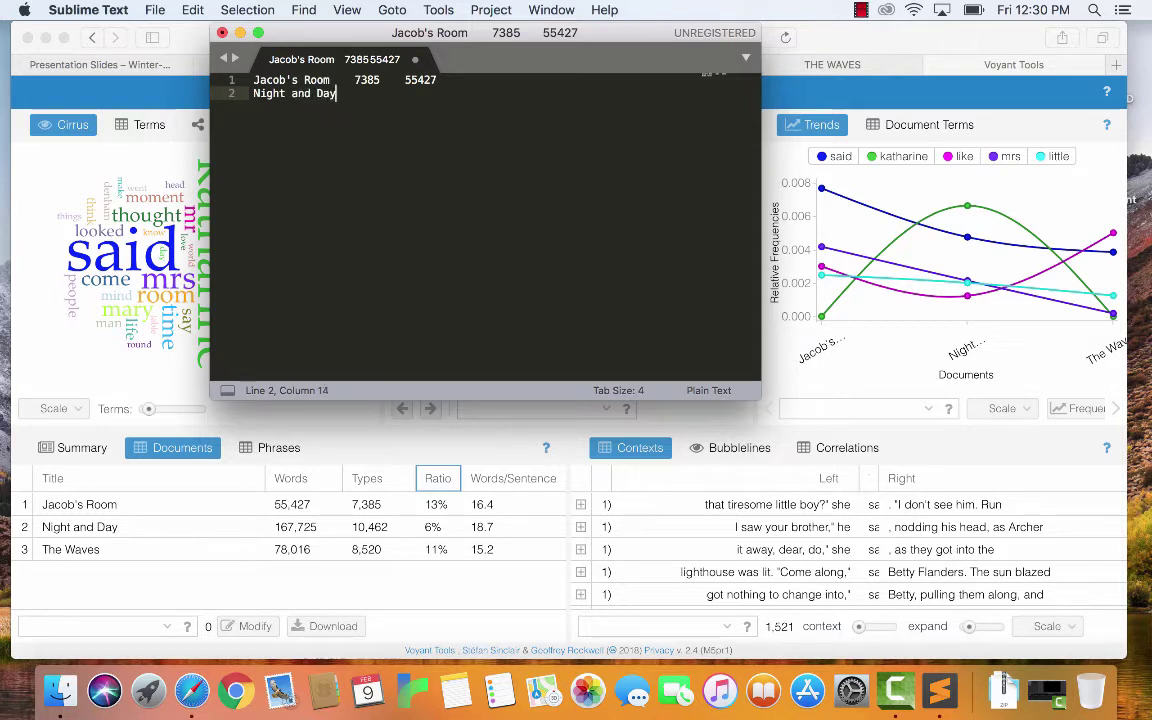
pyautogui.press('Up')
pyautogui.press('cmd+Left')
pyautogui.press('Return')
pyautogui.press('Return')
pyautogui.press('BackSpace')
pyautogui.press('Up')
pyautogui.press('Tab')
pyautogui.press('Tab')
pyautogui.press('Tab')
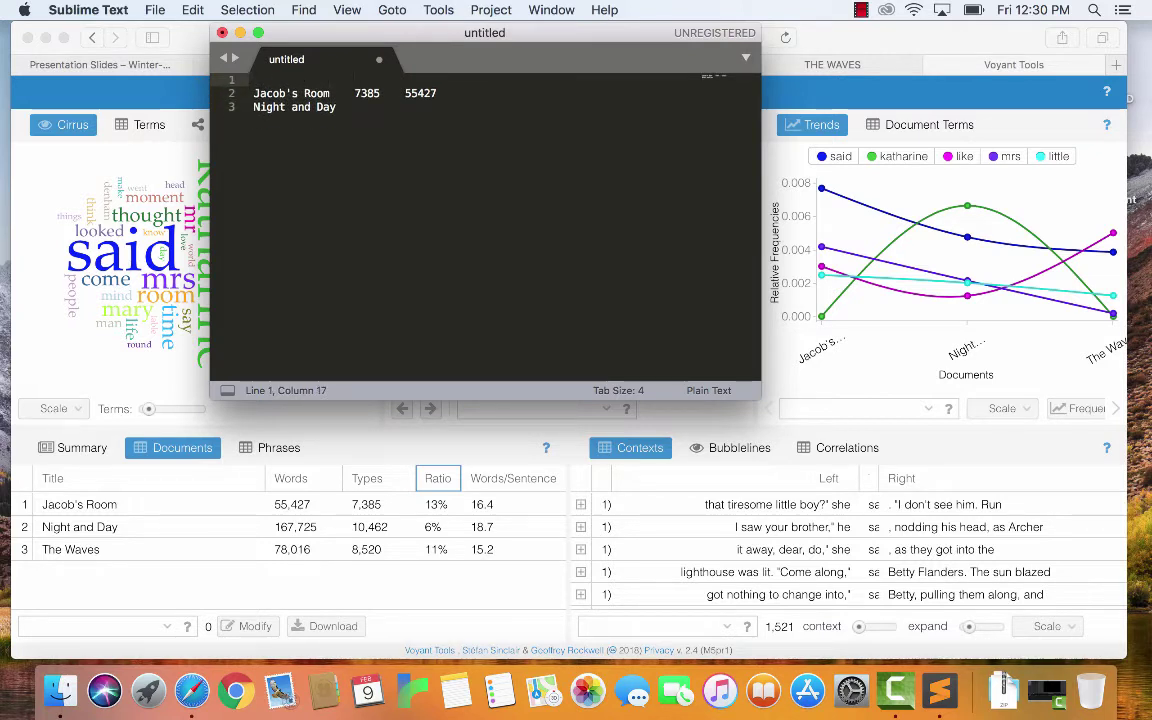
pyautogui.write('Types')
pyautogui.press('Tab')
pyautogui.write('Tokens')
pyautogui.press('Down')
pyautogui.press('Down')
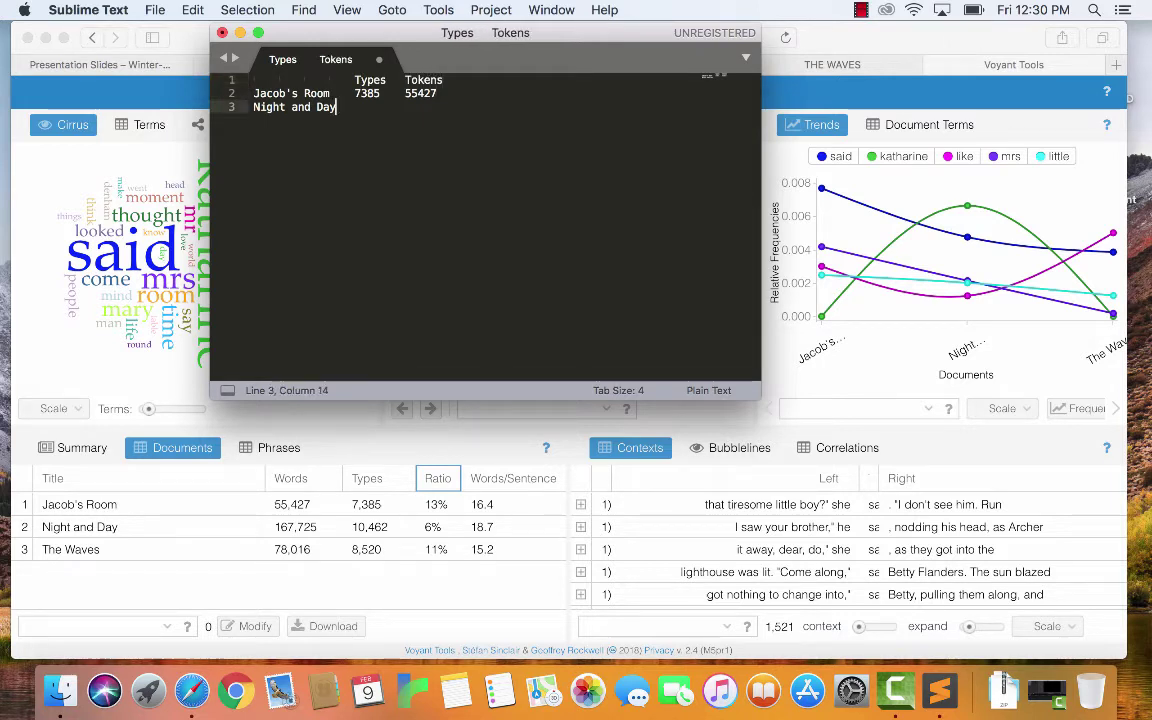
# - Fill in rows Night and Day 10462/167725 and The Waves 8520/78016
pyautogui.press('Tab')
pyautogui.write('10462')
pyautogui.press('Tab')
pyautogui.write('167')
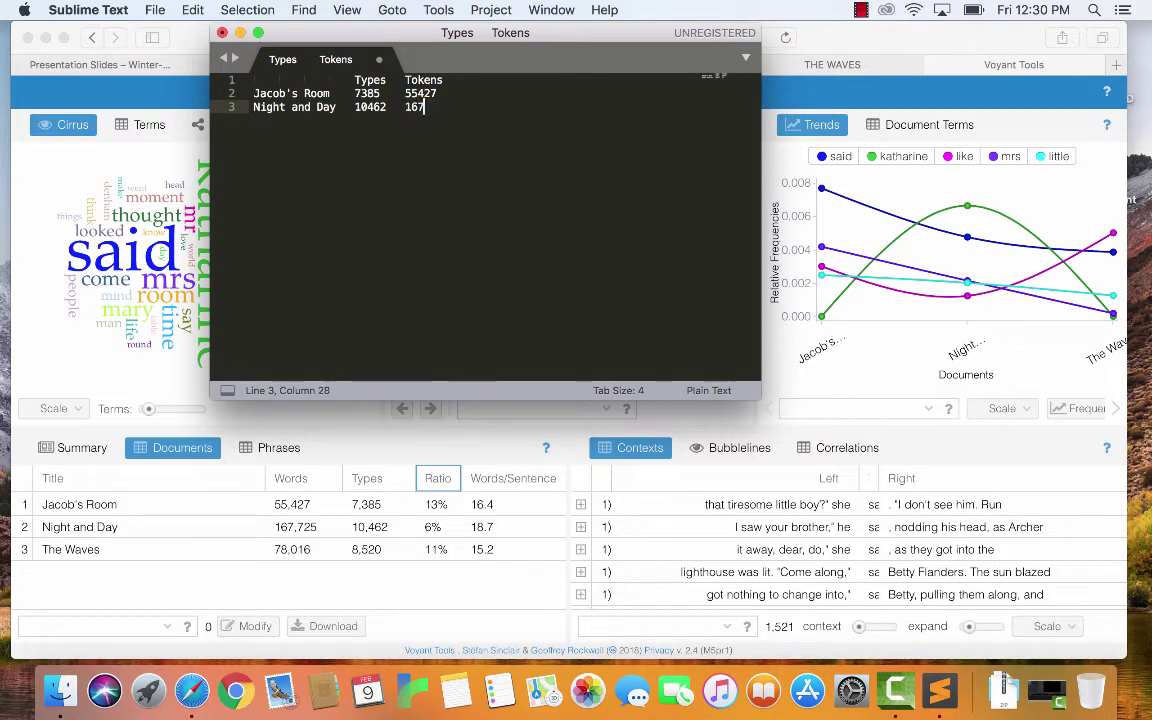
pyautogui.write('725')
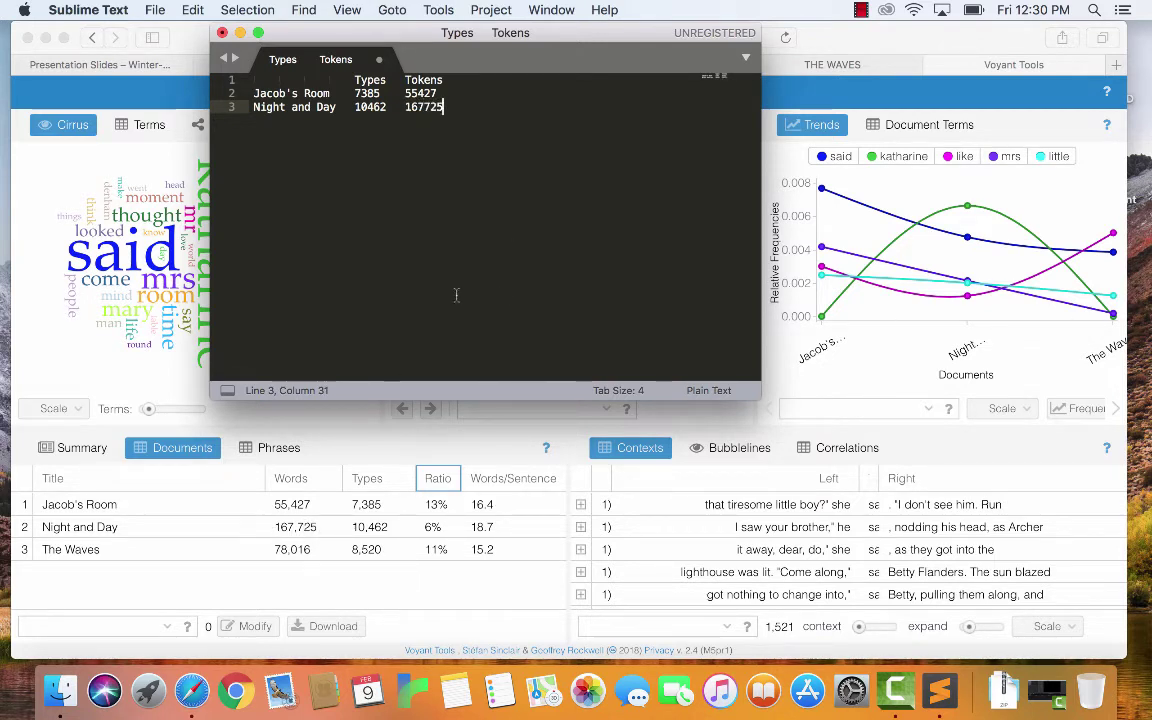
pyautogui.press('Return')
pyautogui.write('The Wave')
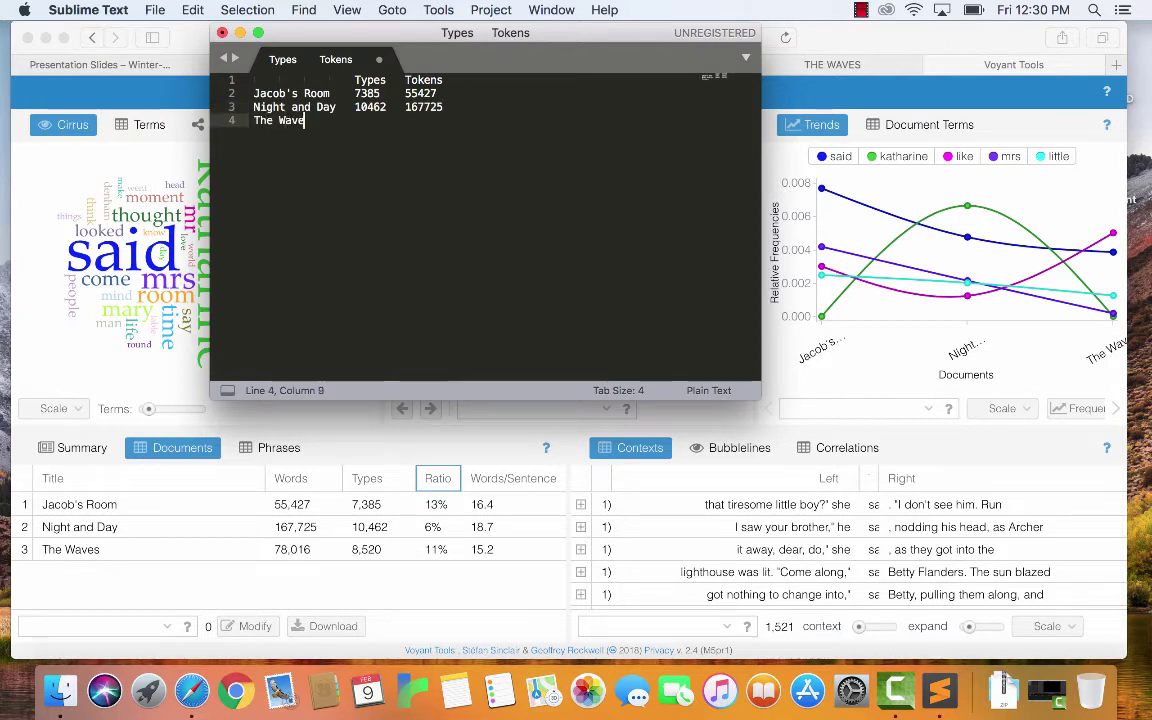
pyautogui.write('s')
pyautogui.press('Tab')
pyautogui.press('Tab')
pyautogui.write('8520')
pyautogui.press('Tab')
pyautogui.write('78016')
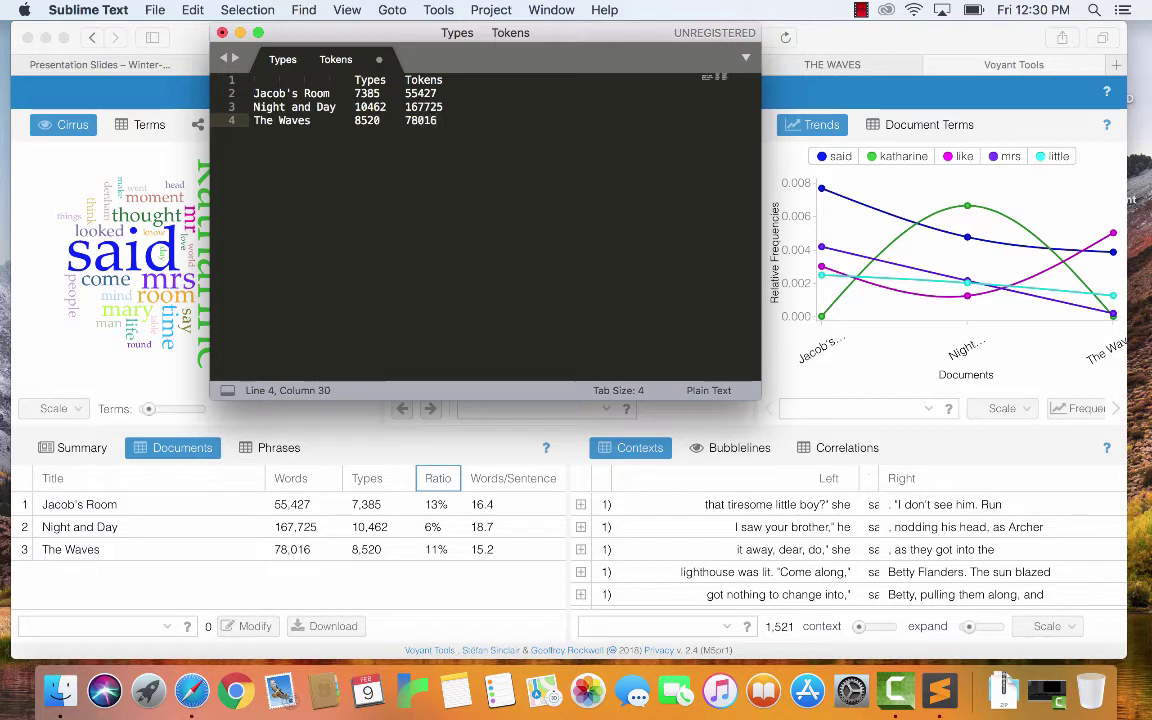
pyautogui.press('Up')
pyautogui.press('Up')
pyautogui.press('Up')
# - Add the heading NON-STANDARDIZED VALUES above the table
pyautogui.press('super+Left')
pyautogui.press('super+Left')
pyautogui.press('Return')
pyautogui.press('Up')
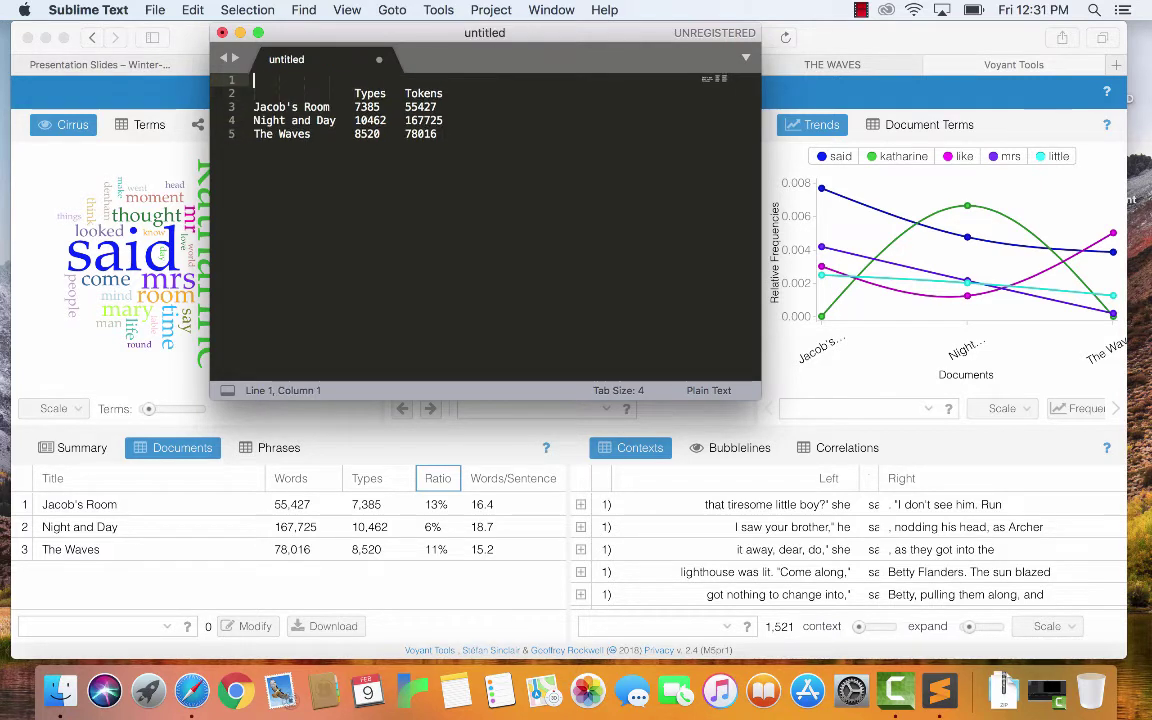
pyautogui.write('NON-DTAN')
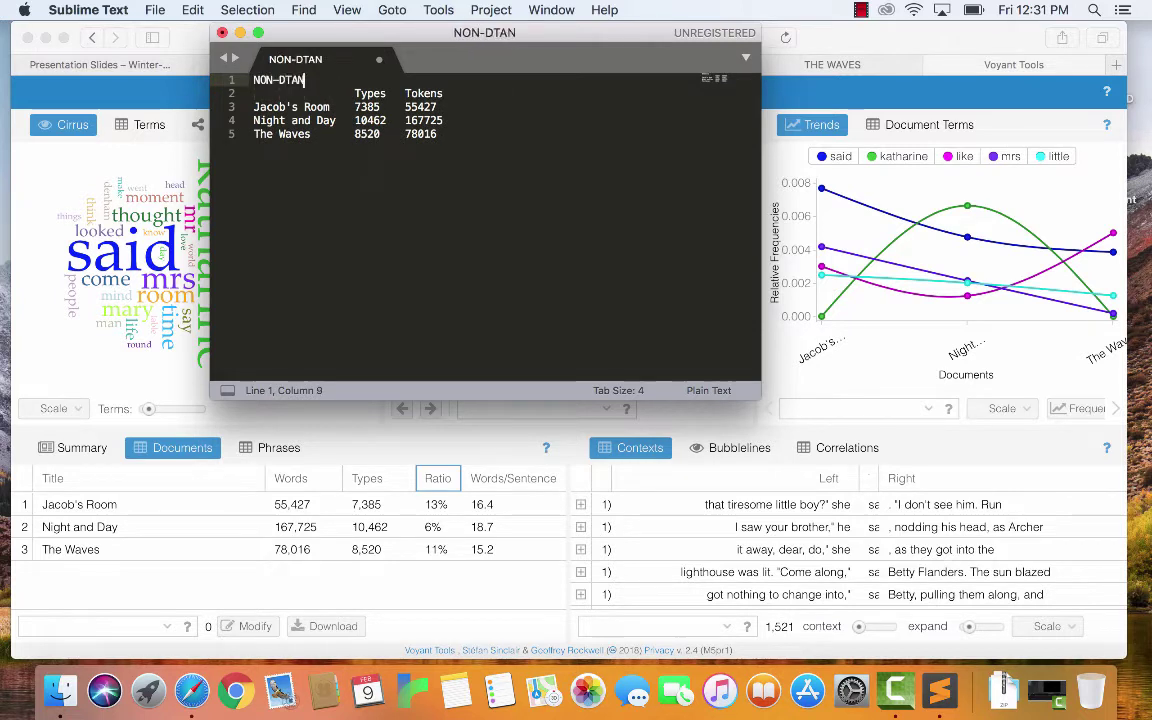
pyautogui.press('BackSpace')
pyautogui.press('BackSpace')
pyautogui.press('BackSpace')
pyautogui.press('BackSpace')
pyautogui.write('STAN')
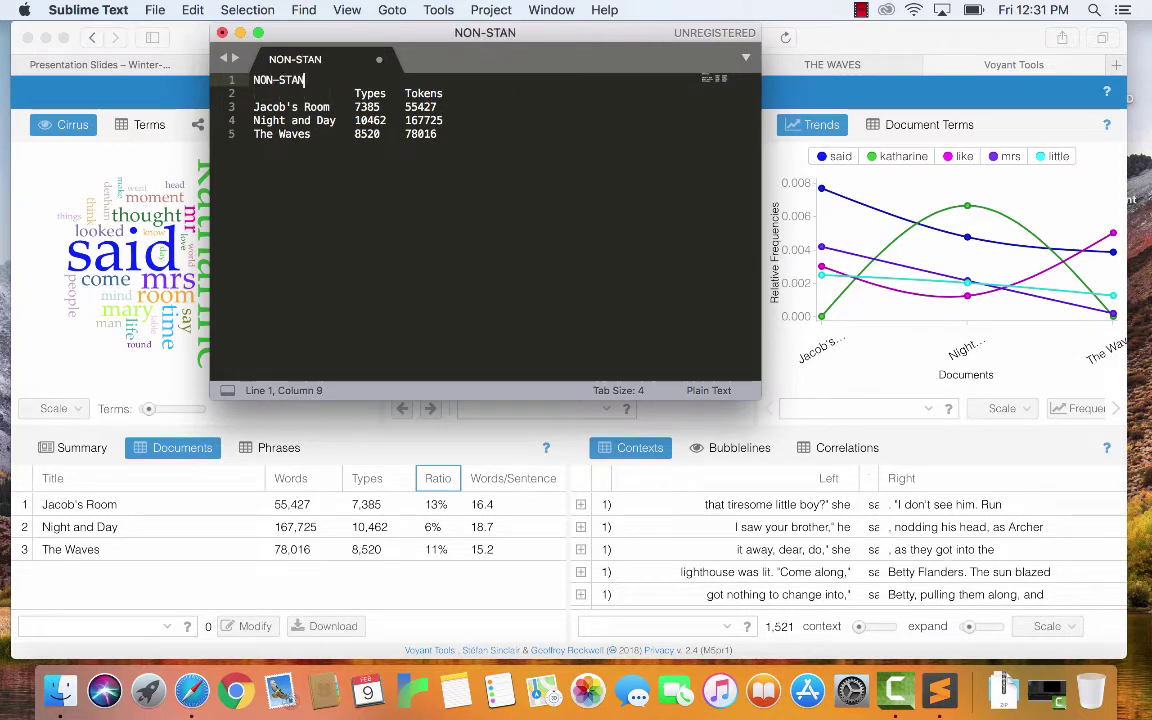
pyautogui.write('DARDIZED ')
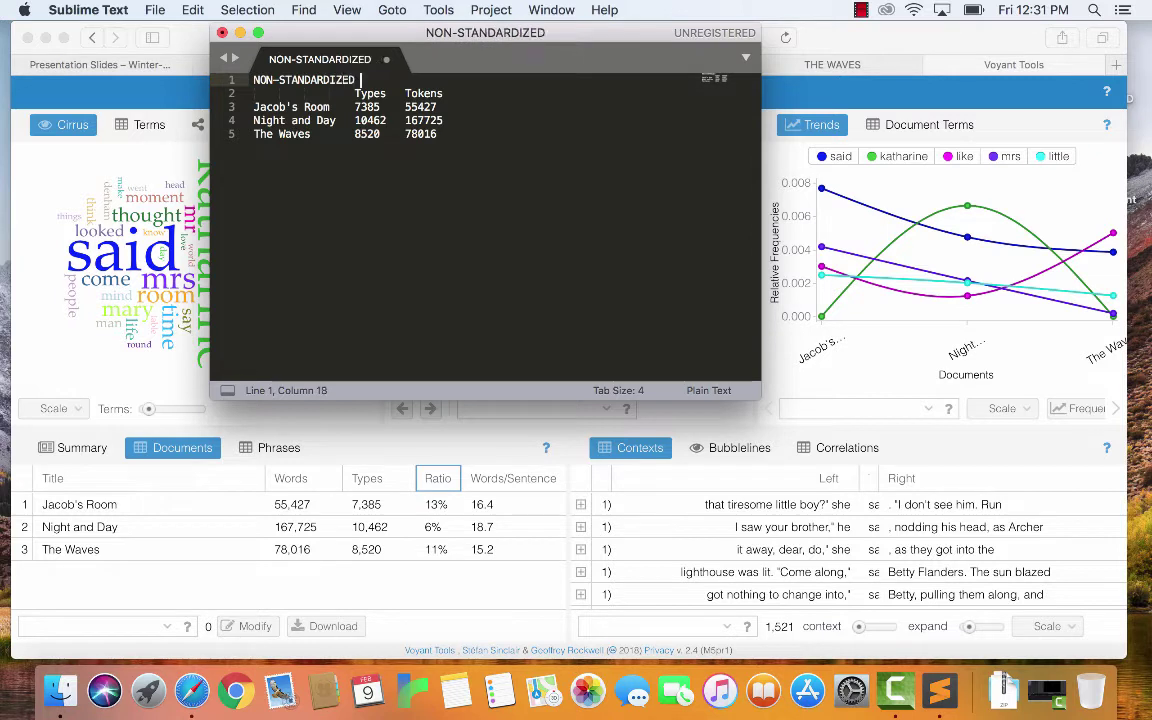
pyautogui.write('VALUES')
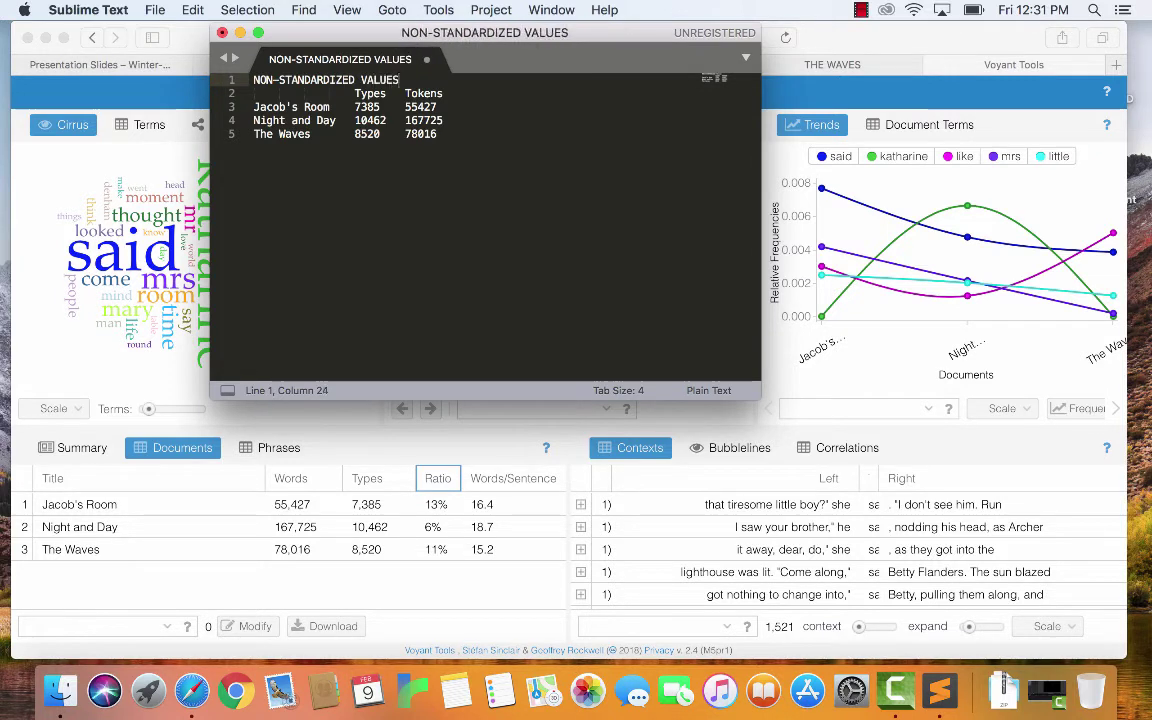
pyautogui.press('Return')
# - Below the table, add the heading STANDARDIZED VALUES FOR FIRST 55427 TOKENS
pyautogui.click(437, 147)
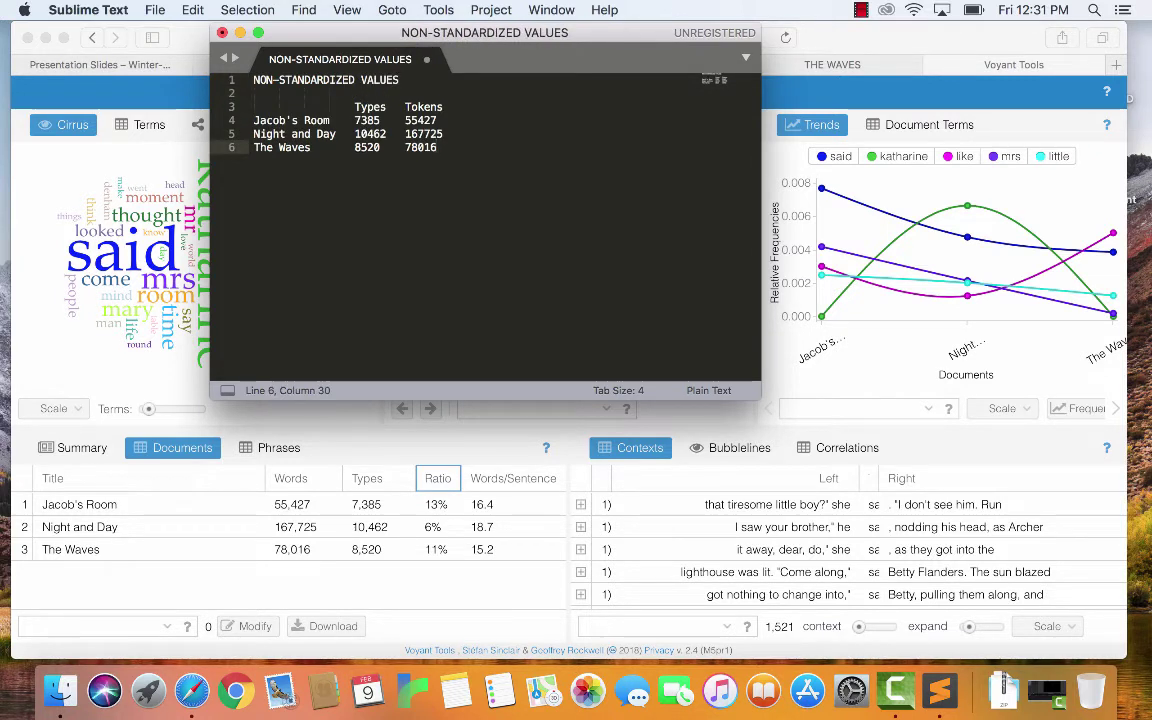
pyautogui.press('Return')
pyautogui.press('Return')
pyautogui.press('Return')
pyautogui.write('STANDA')
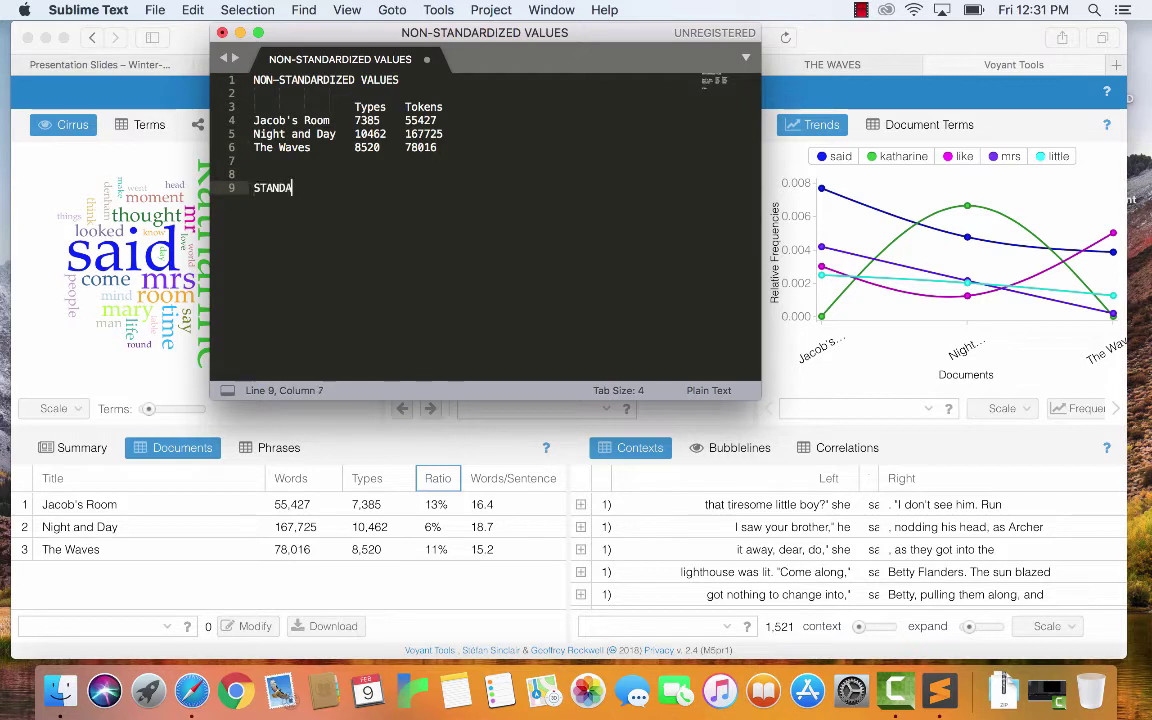
pyautogui.write('RDIZED VALUES')
pyautogui.press('Return')
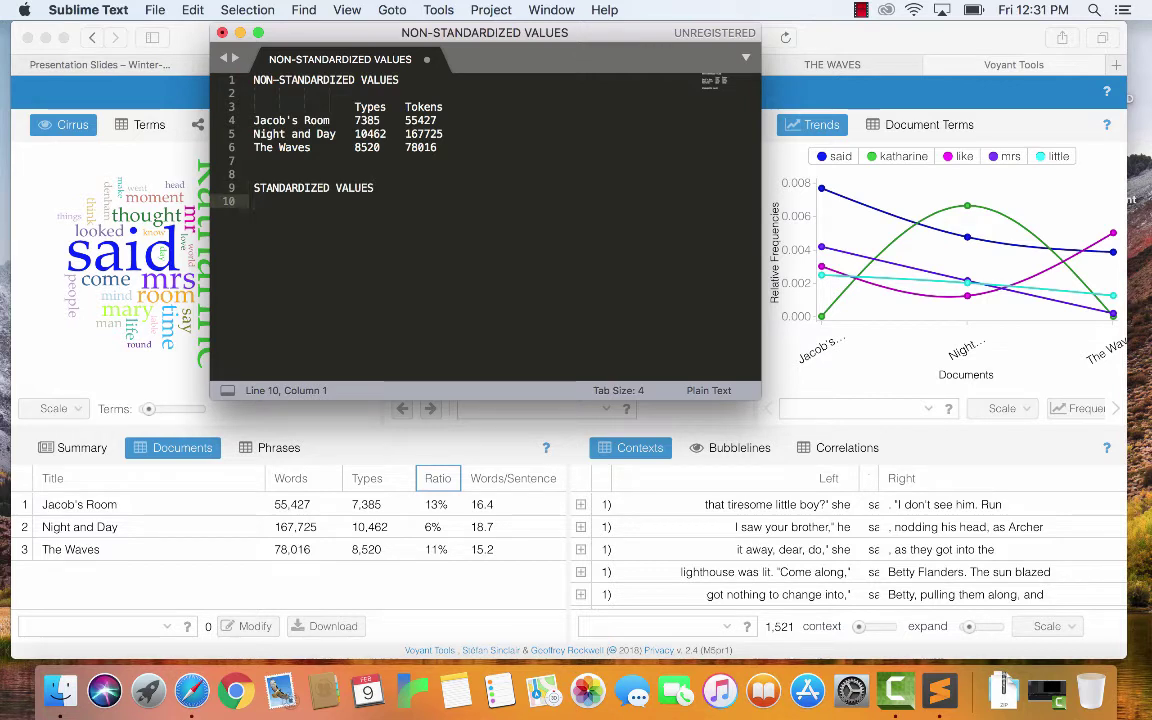
pyautogui.press('Up')
pyautogui.press('super+Right')
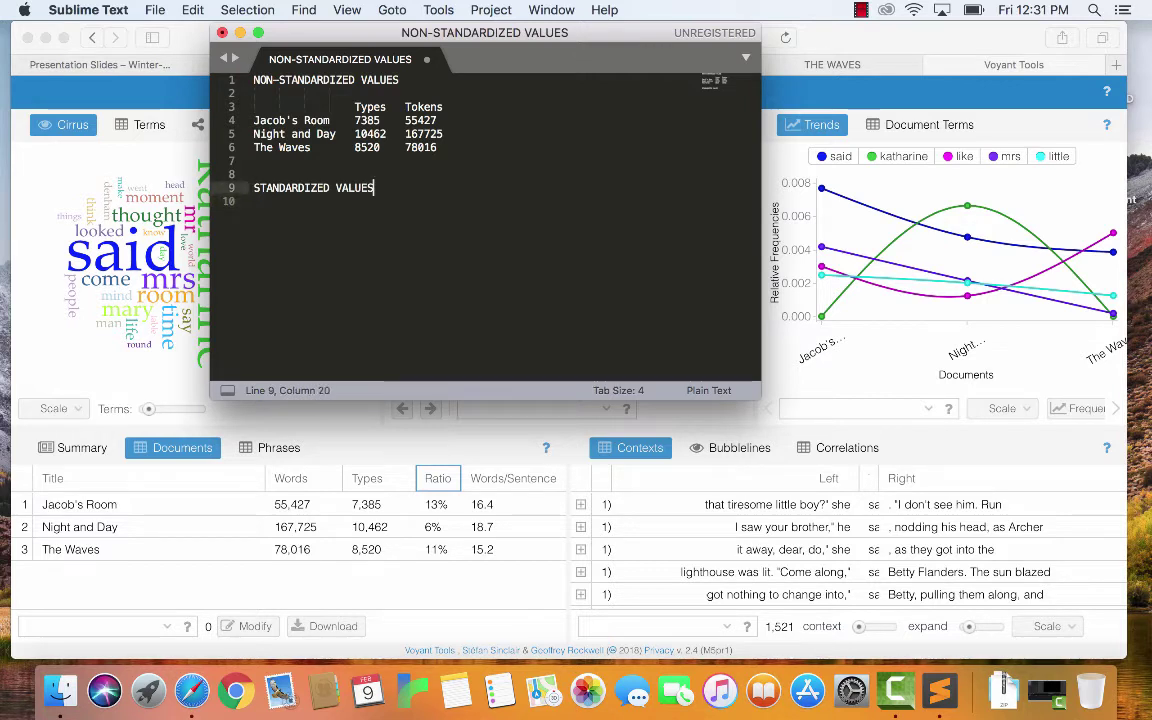
pyautogui.click(404, 120)
pyautogui.moveTo(404, 120); pyautogui.dragTo(437, 120)
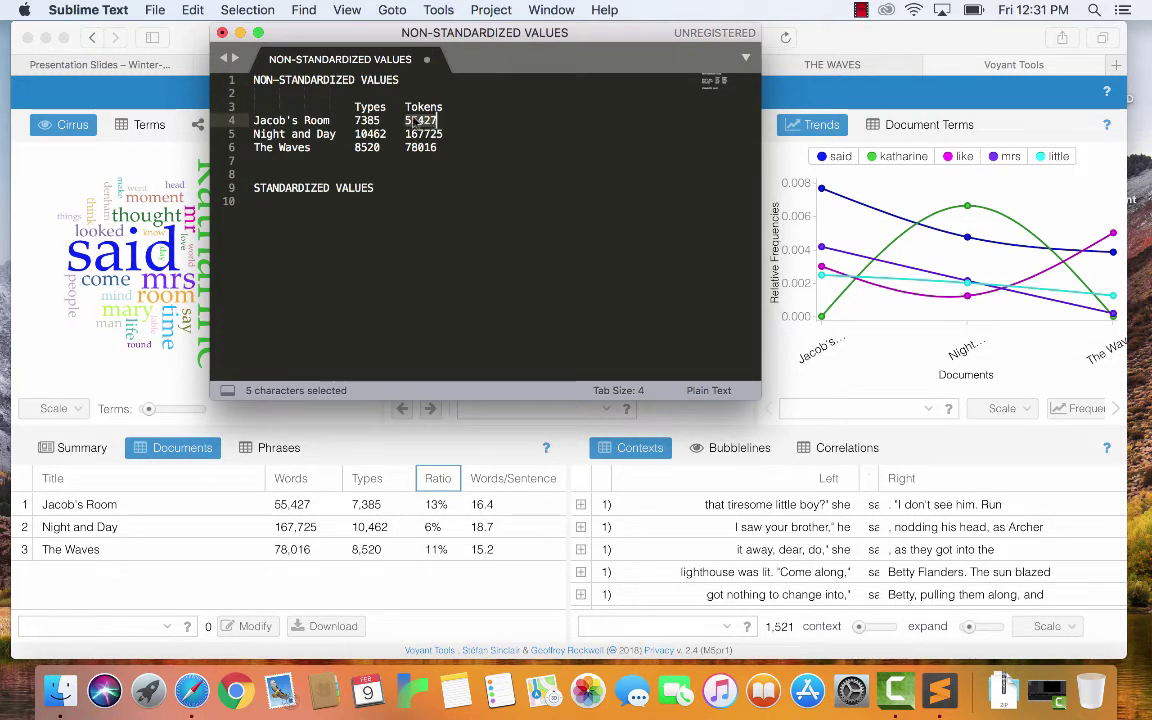
pyautogui.click(398, 187)
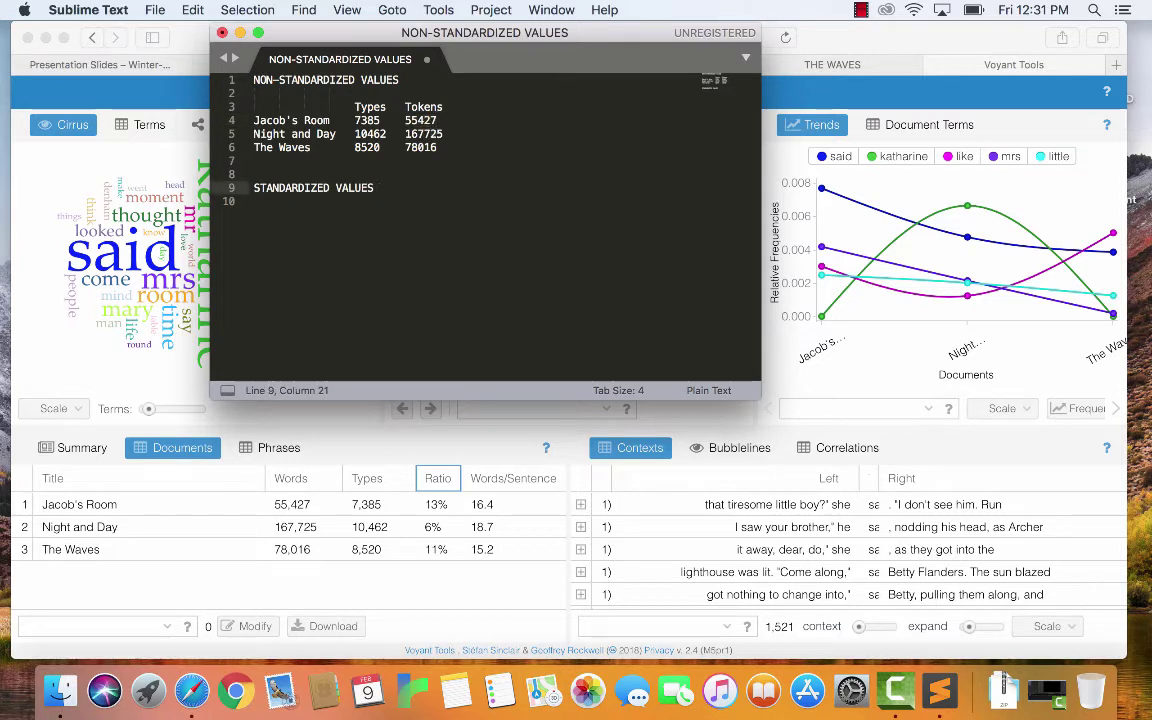
pyautogui.write('FOR FIRST 55427')
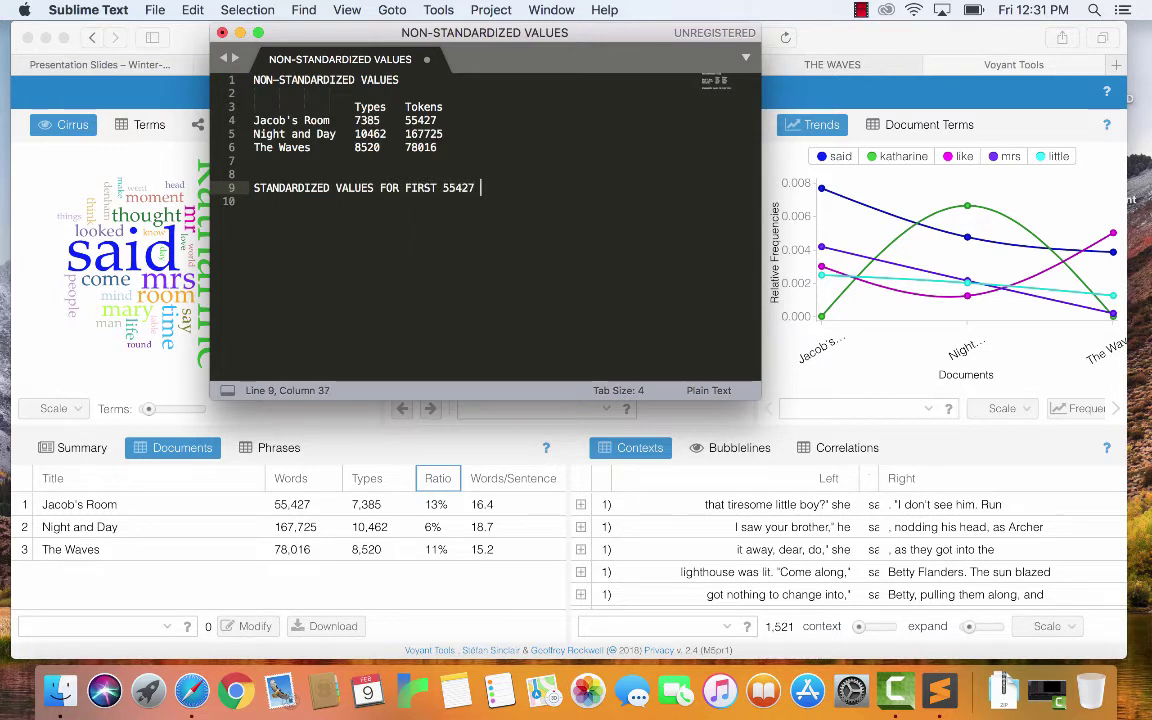
pyautogui.write(' TOKENS')
pyautogui.press('Return')
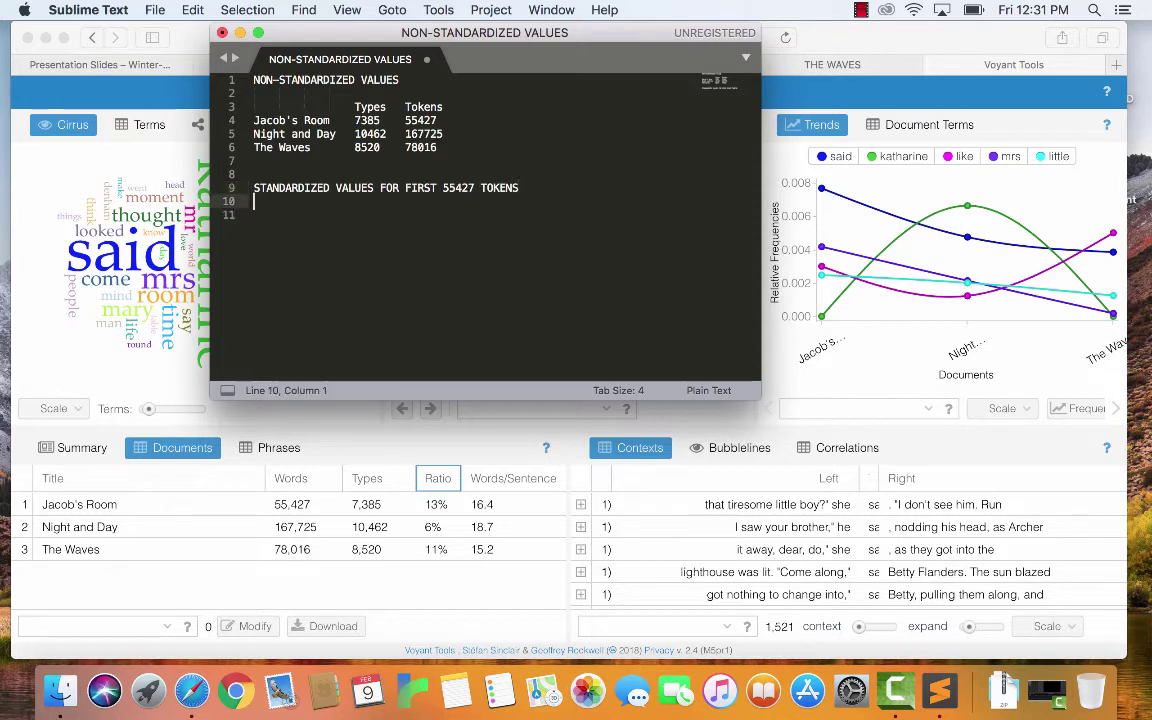
pyautogui.press('Return')
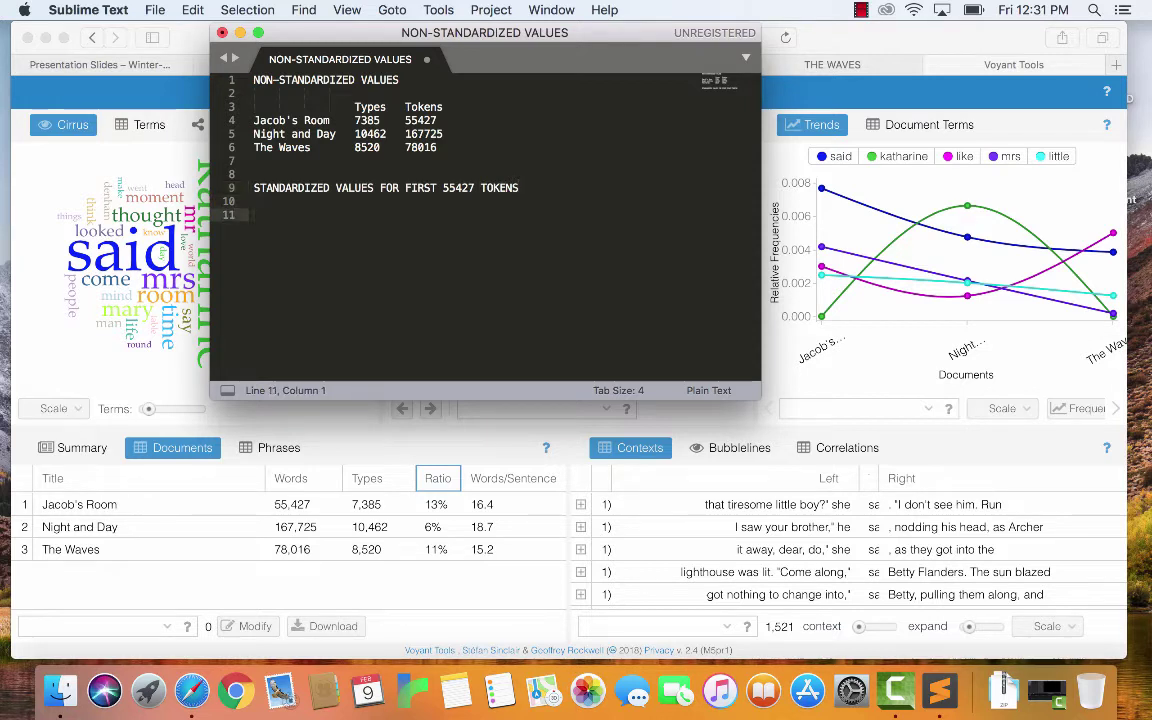
pyautogui.press('BackSpace')
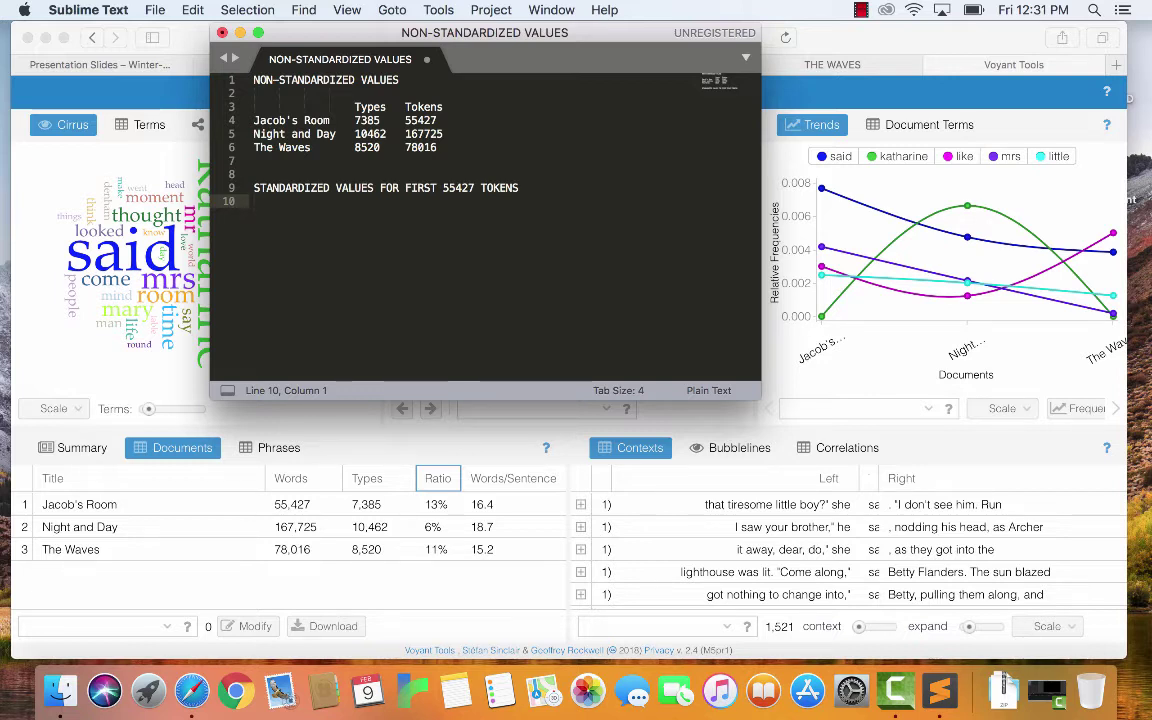
# - Add an indented 'Types' and 'TTR' header row above a 'Jacob's Room' row label
pyautogui.write("acob's Room")
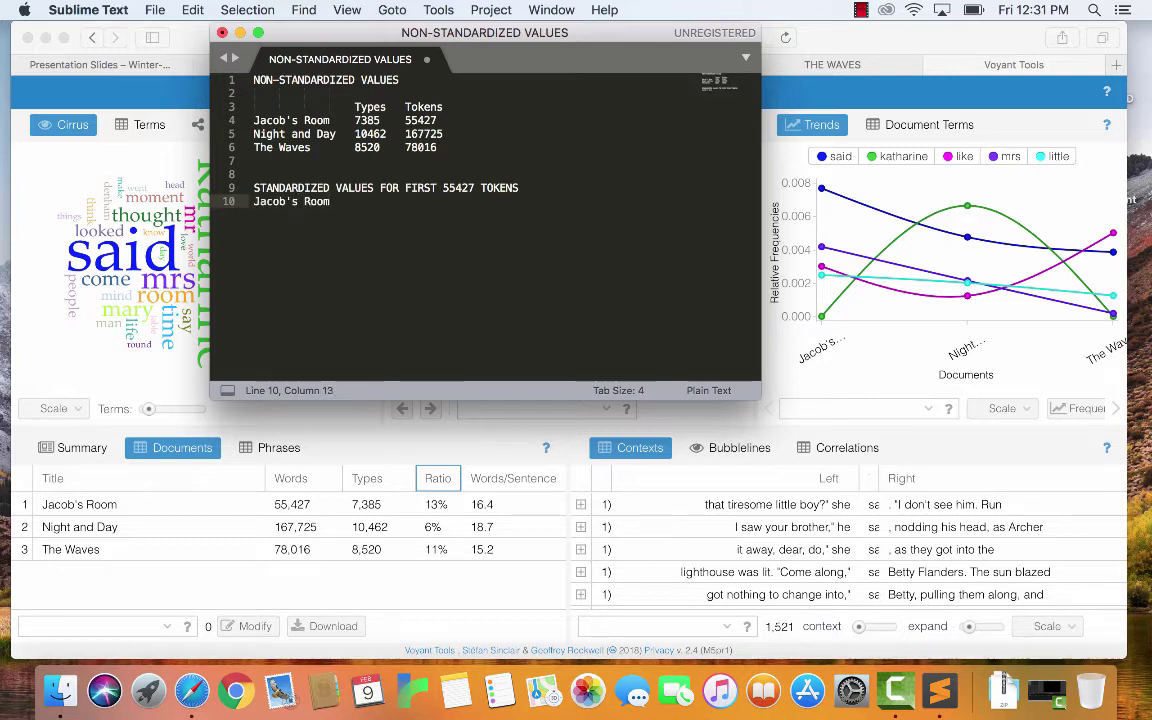
pyautogui.press('super+Left')
pyautogui.press('Return')
pyautogui.press('Up')
pyautogui.press('Tab')
pyautogui.press('Tab')
pyautogui.press('Tab')
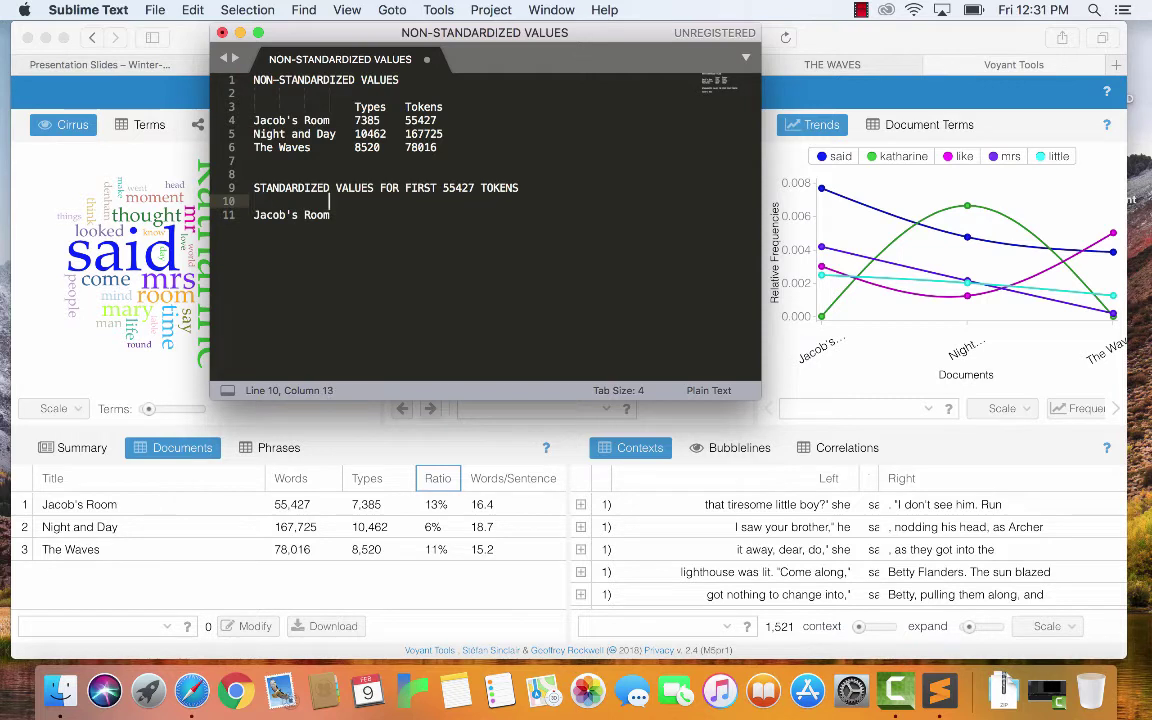
pyautogui.press('Tab')
pyautogui.write('Types')
pyautogui.click(330, 215)
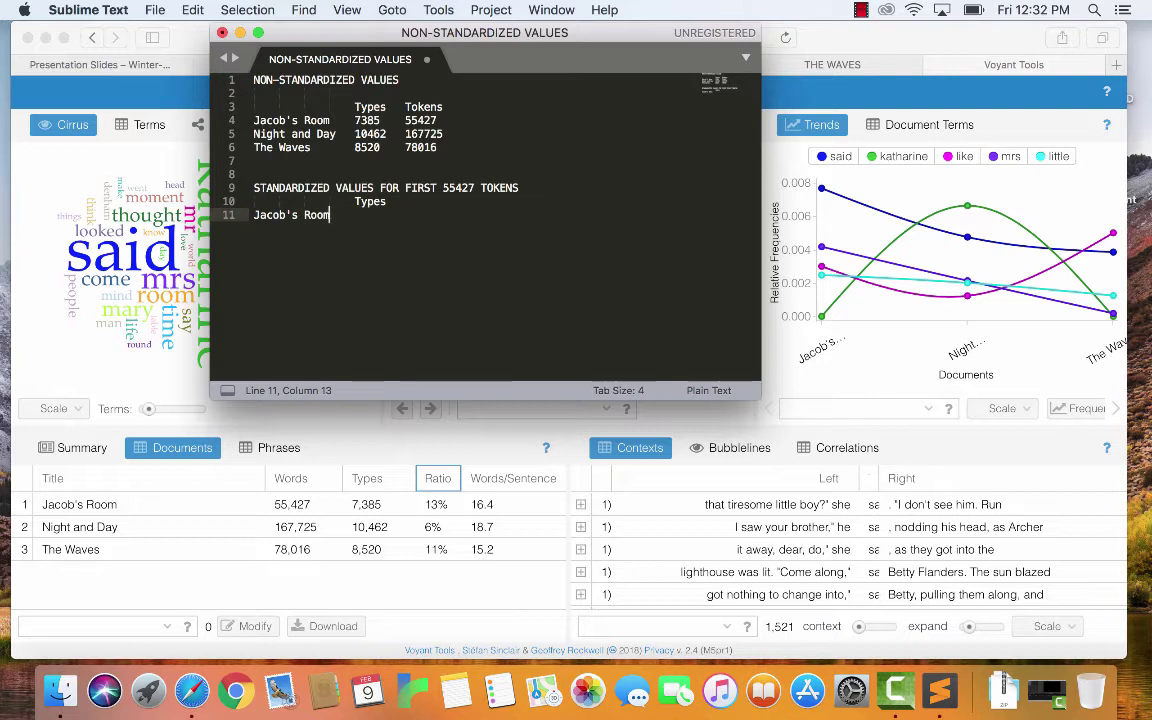
pyautogui.click(386, 201)
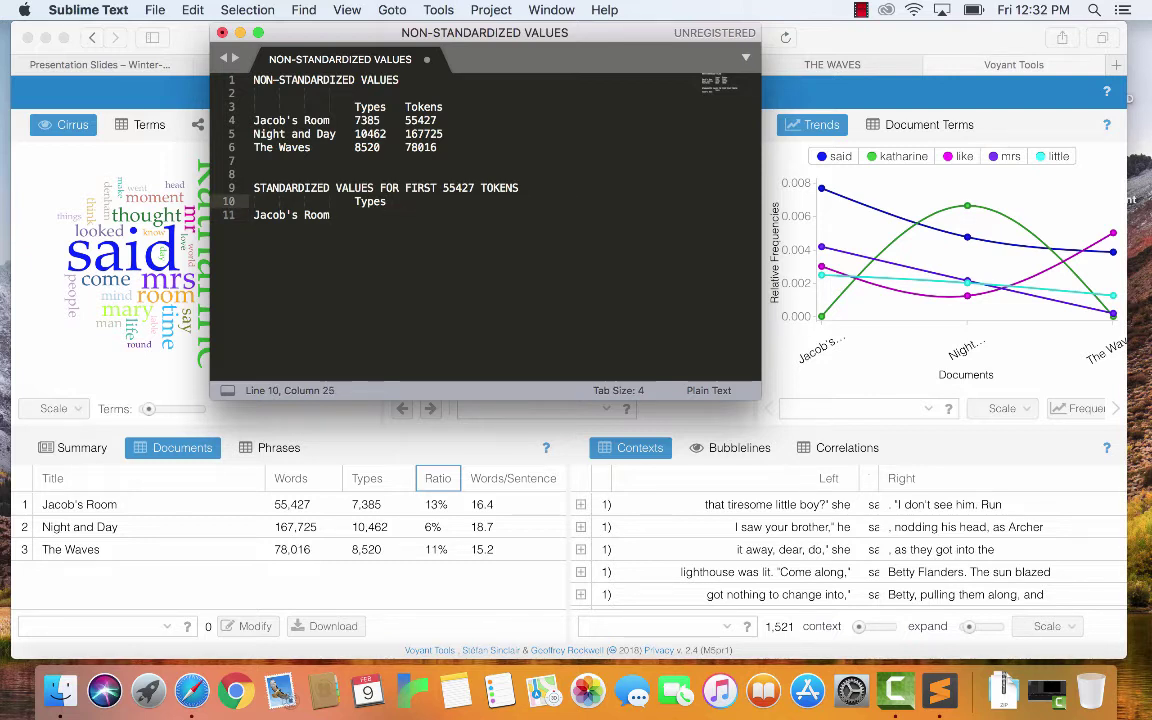
pyautogui.write('TTR')
pyautogui.click(330, 214)
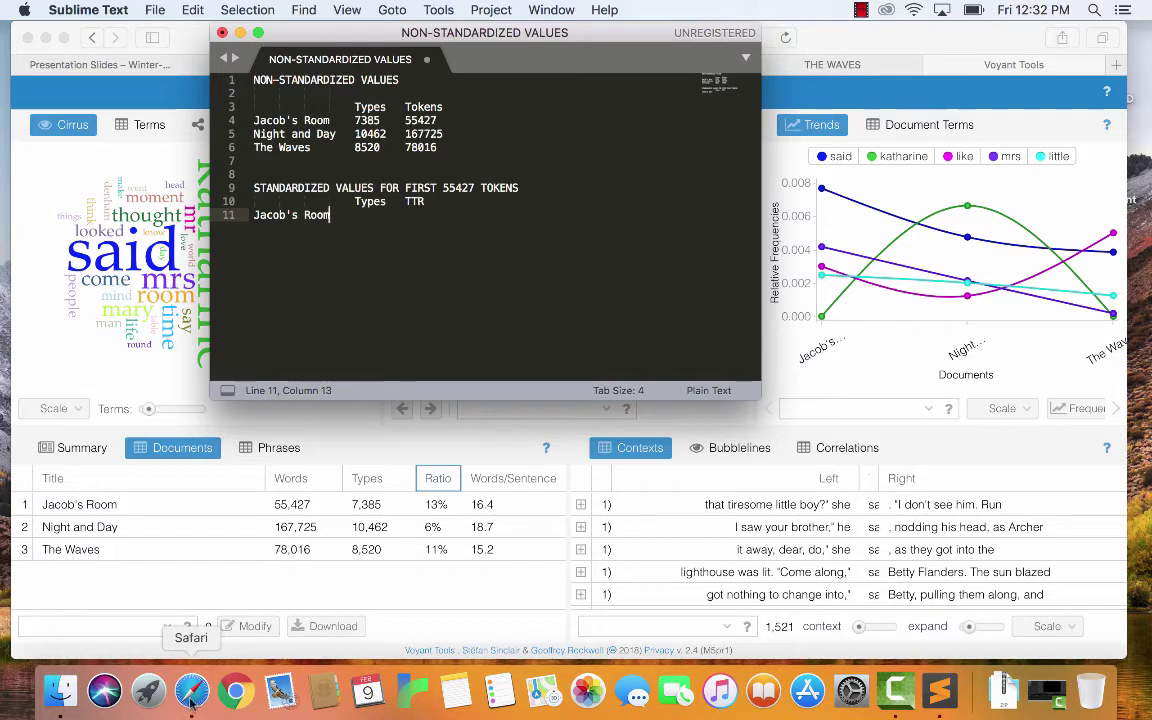
# - In Safari, review the TTR assignment slides, then go back to the ENG 287 course schedule
pyautogui.click(192, 692)
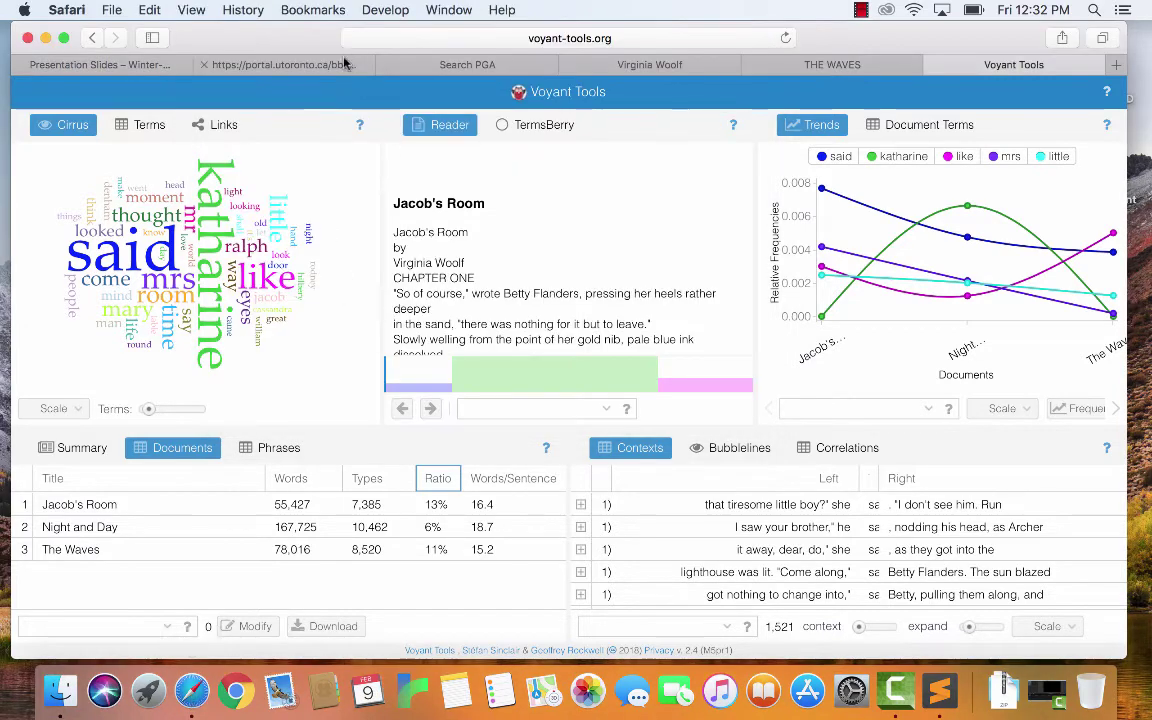
pyautogui.click(290, 64)
pyautogui.scroll(-2, 568, 370)
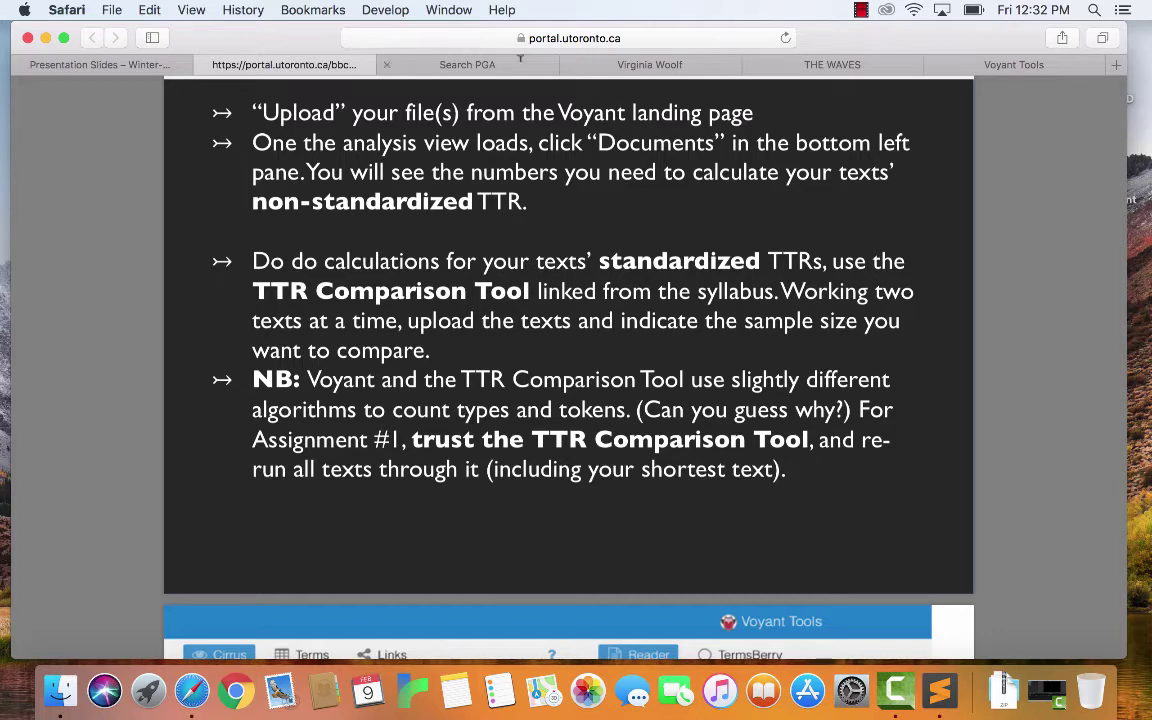
pyautogui.click(989, 64)
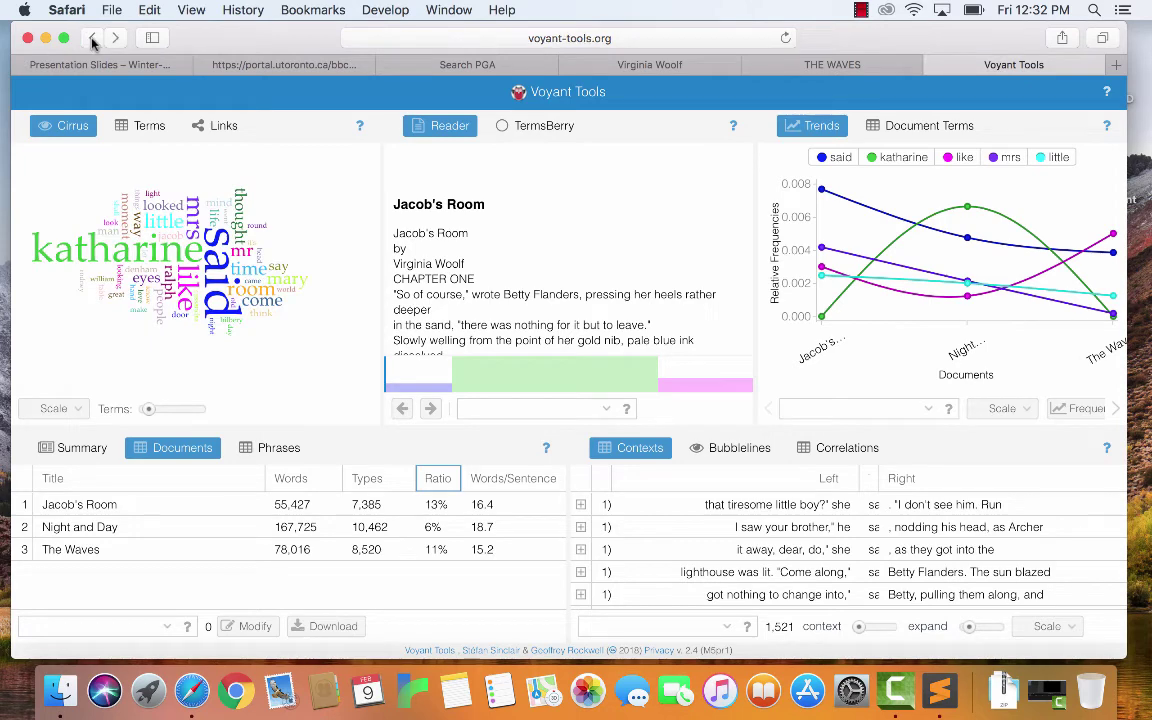
pyautogui.click(92, 39)
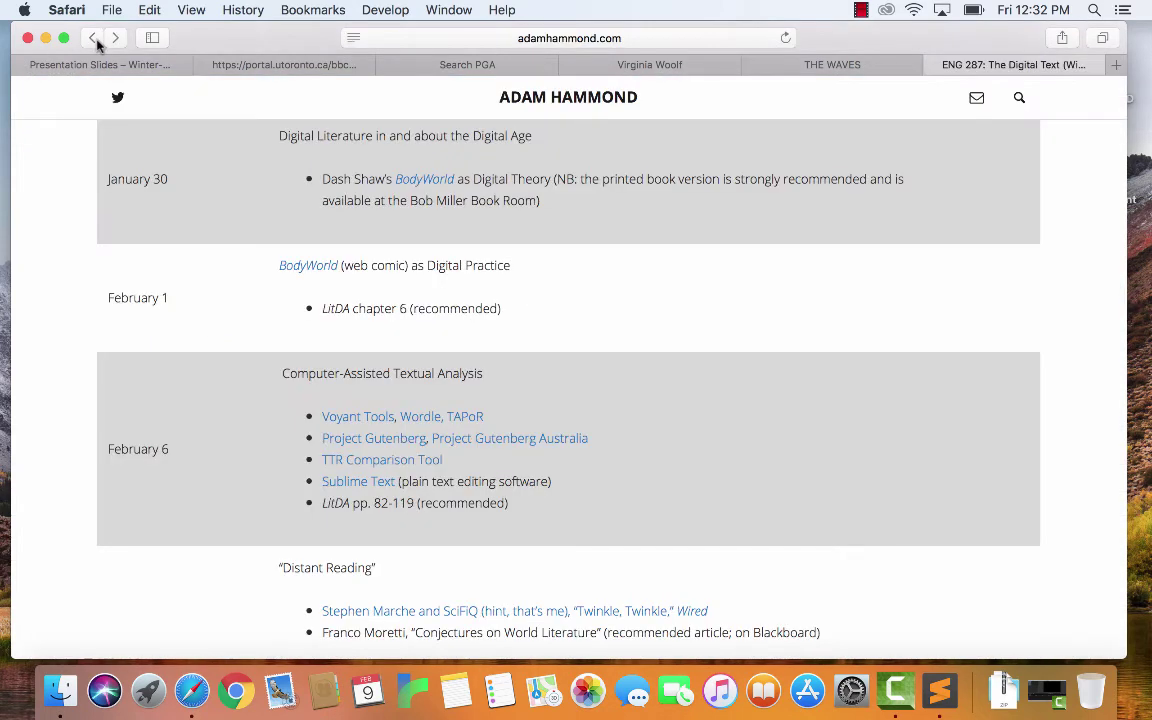
# - In the TTR Comparison Tool, choose Jacob's Room.txt as File 1 and Night and Day.txt as File 2
pyautogui.click(354, 462)
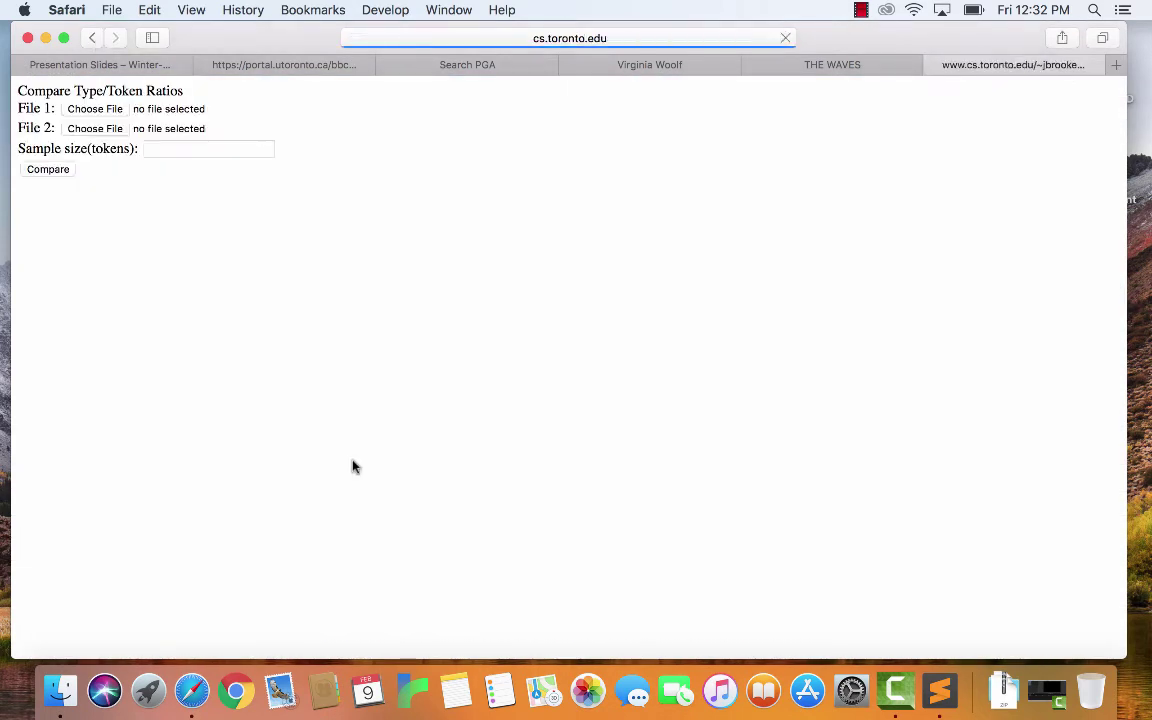
pyautogui.click(90, 110)
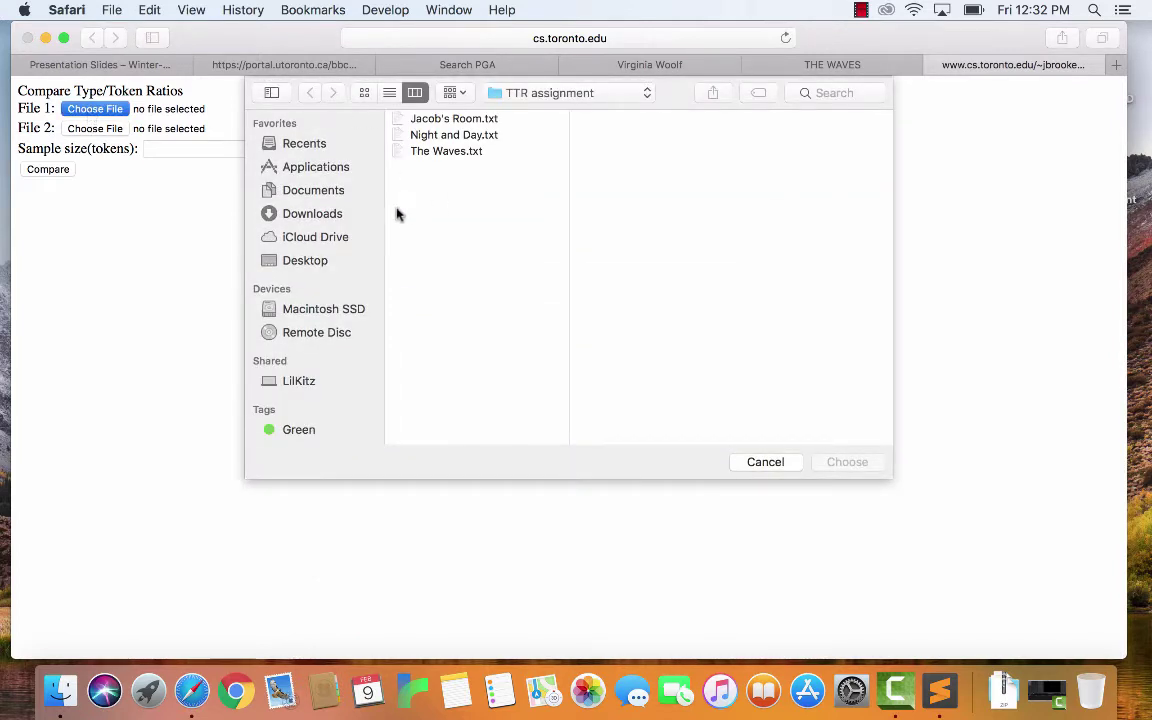
pyautogui.click(449, 121)
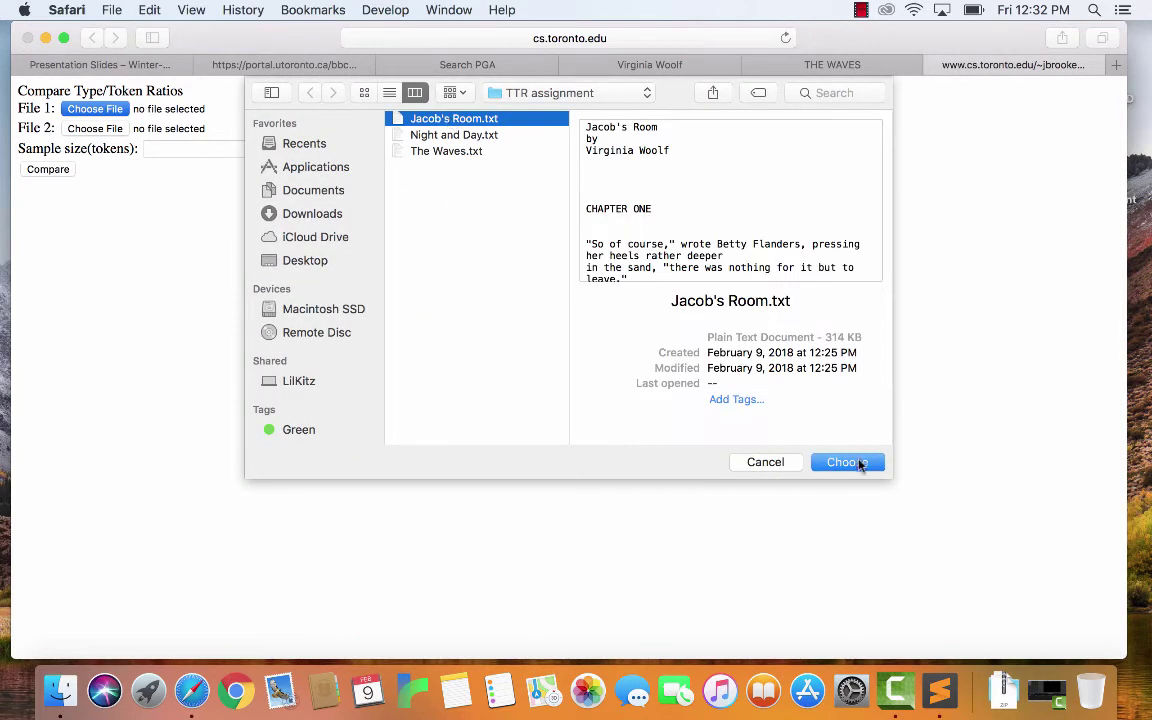
pyautogui.click(855, 465)
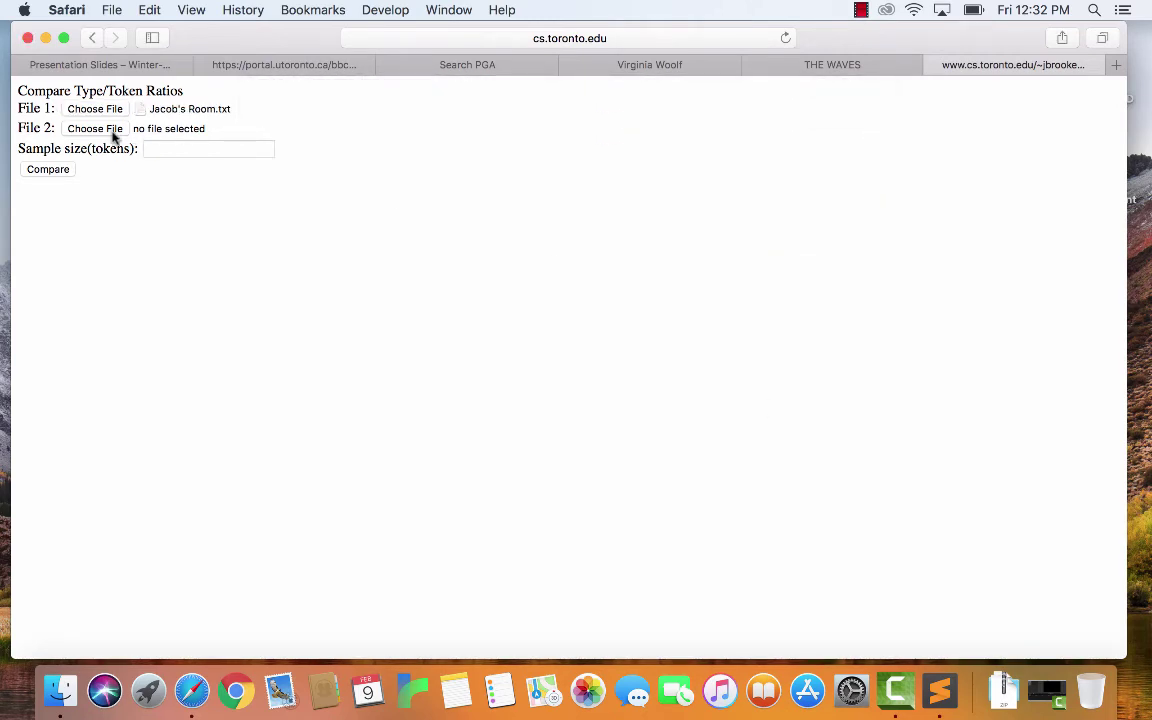
pyautogui.click(107, 131)
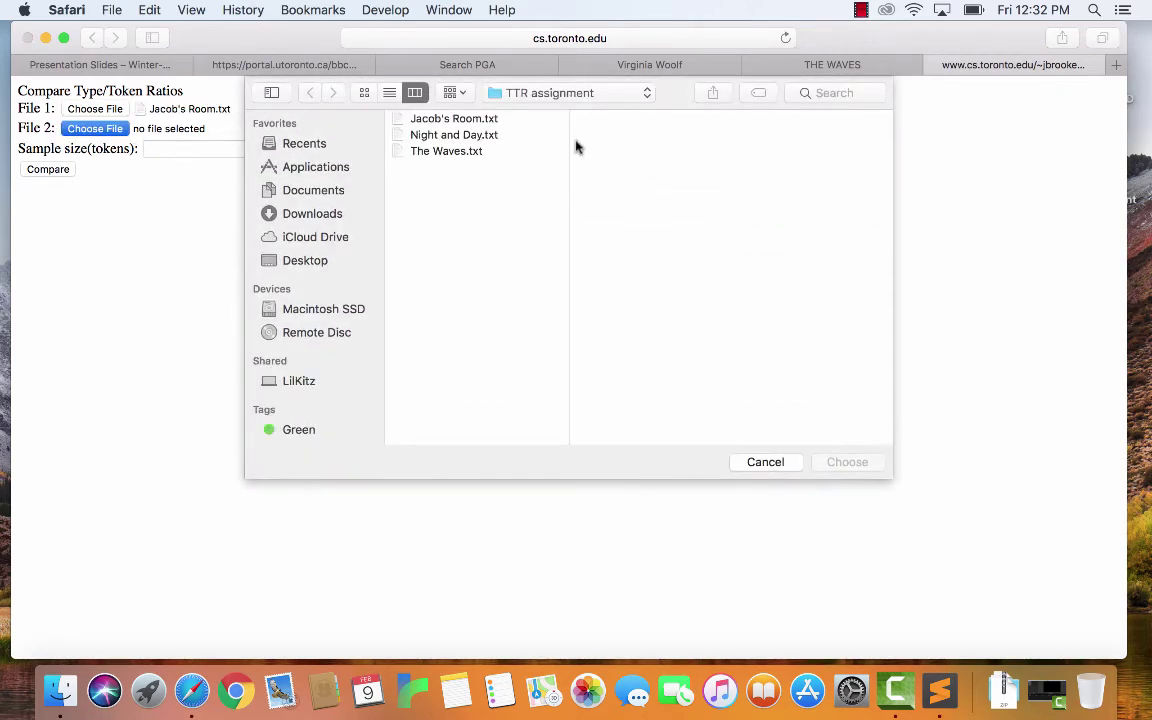
pyautogui.click(475, 137)
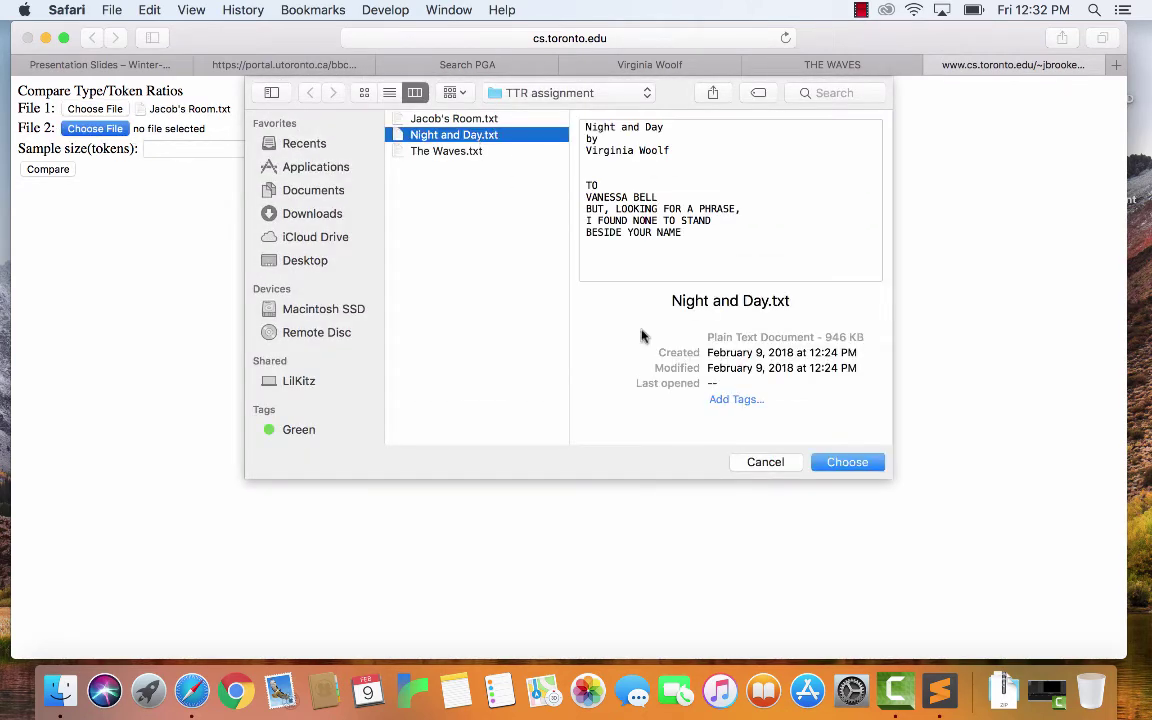
pyautogui.click(848, 463)
# - Copy the 55427 token count from the note into Sample size and run the comparison
pyautogui.click(952, 703)
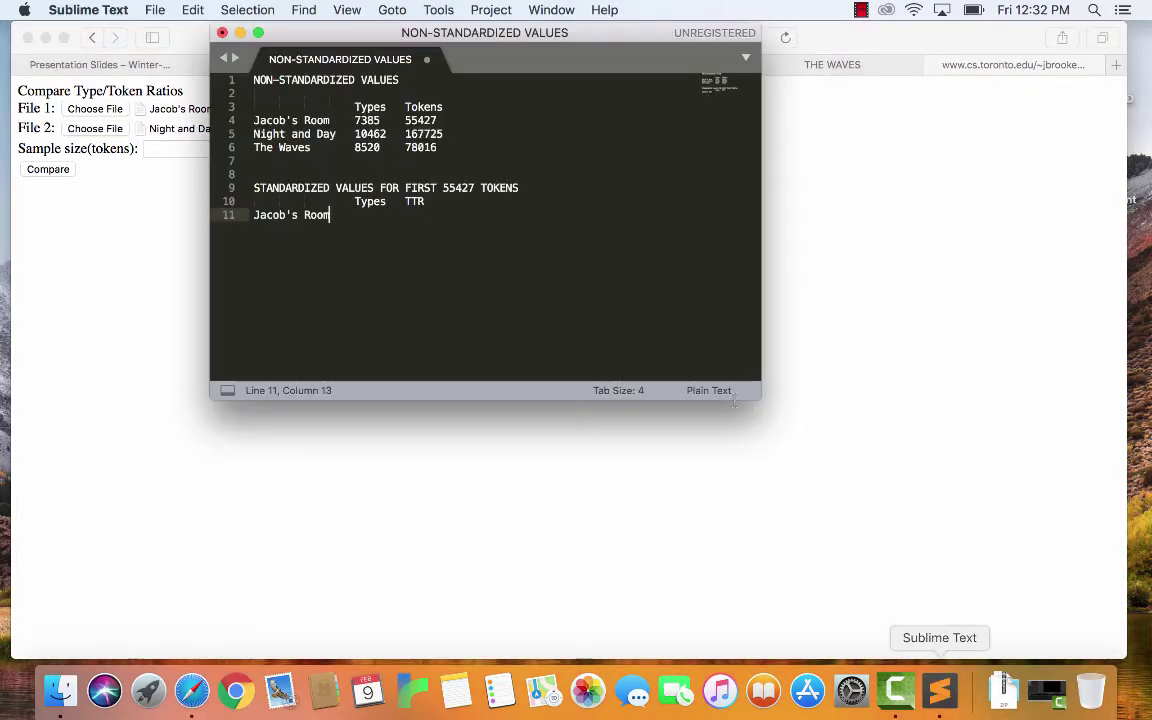
pyautogui.moveTo(404, 120); pyautogui.dragTo(437, 120)
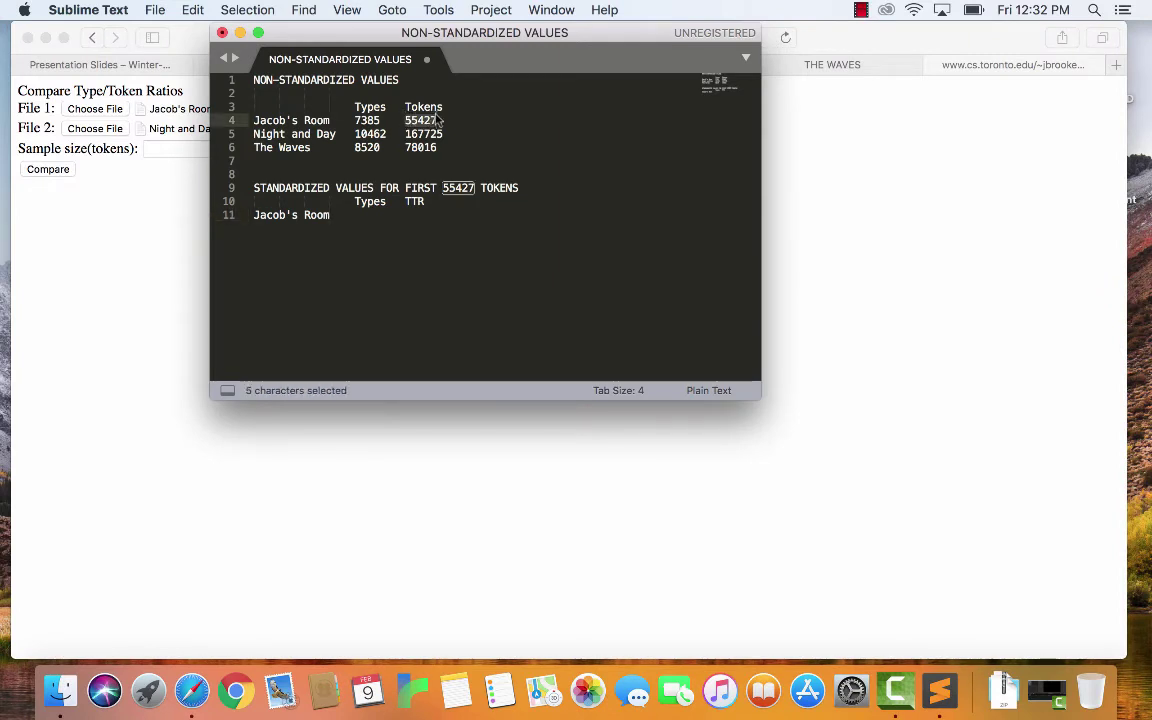
pyautogui.press('super+c')
pyautogui.click(151, 152)
pyautogui.click(155, 148)
pyautogui.press('super+v')
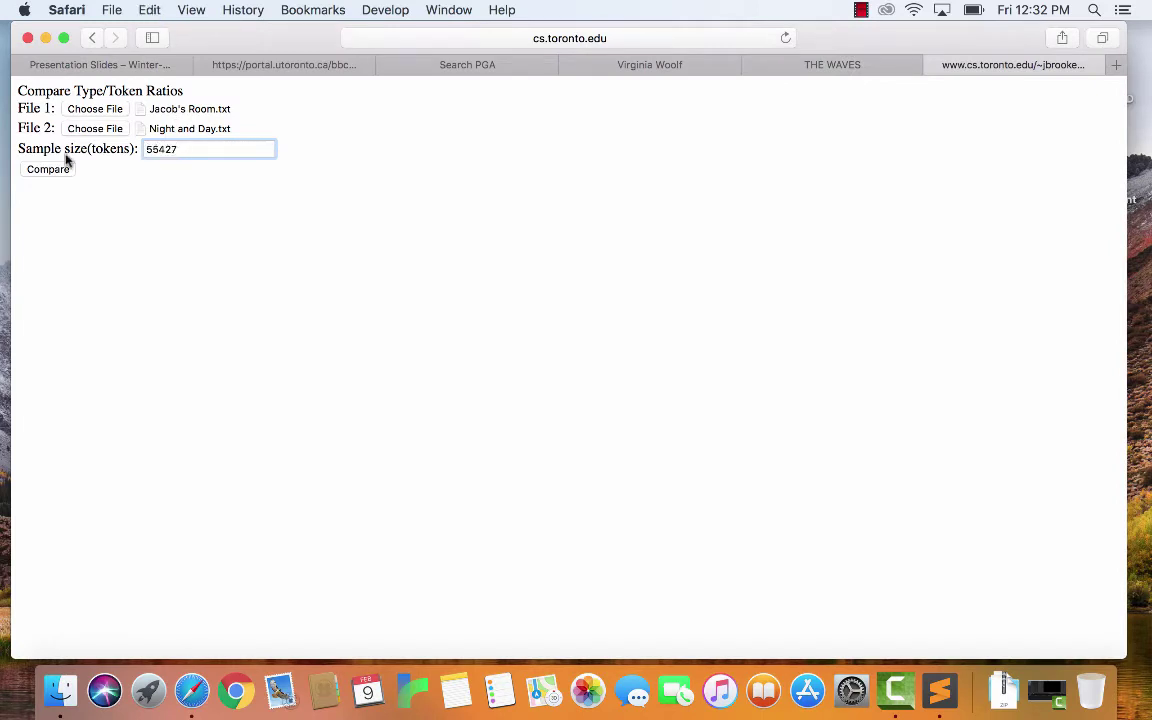
pyautogui.click(43, 170)
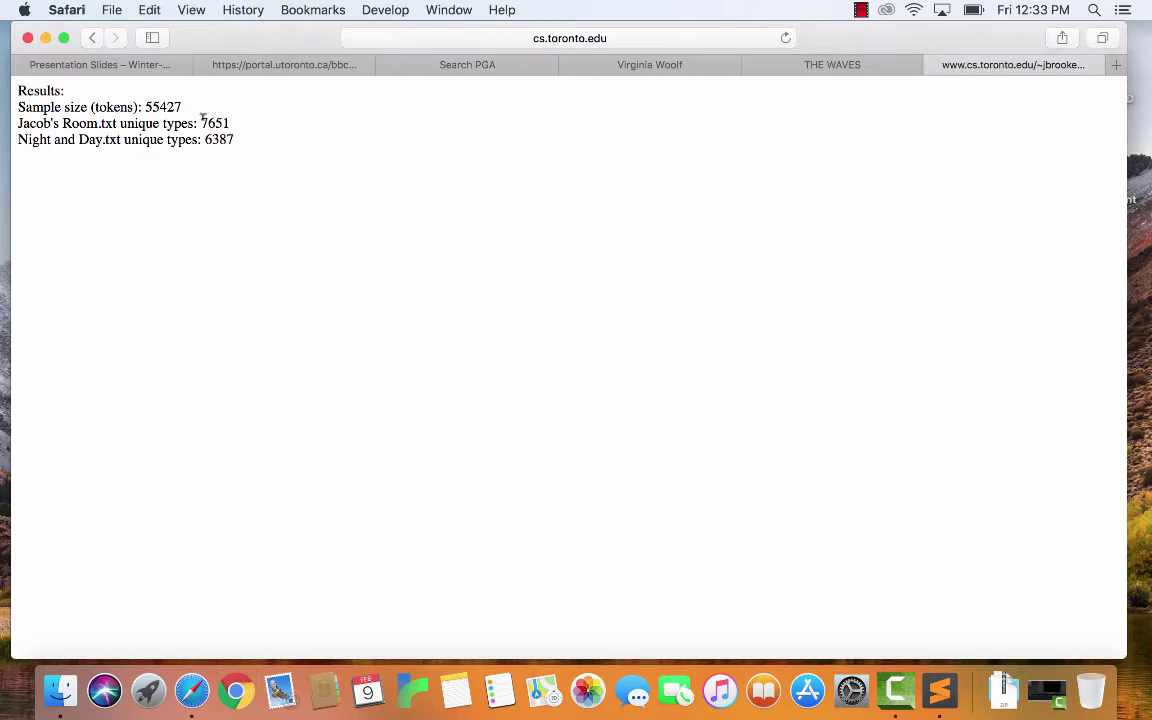
# - Copy the Jacob's Room unique-types value 7651 from the results page with Edit > Copy
pyautogui.moveTo(201, 122); pyautogui.dragTo(228, 122)
pyautogui.click(115, 9)
pyautogui.moveTo(147, 7)
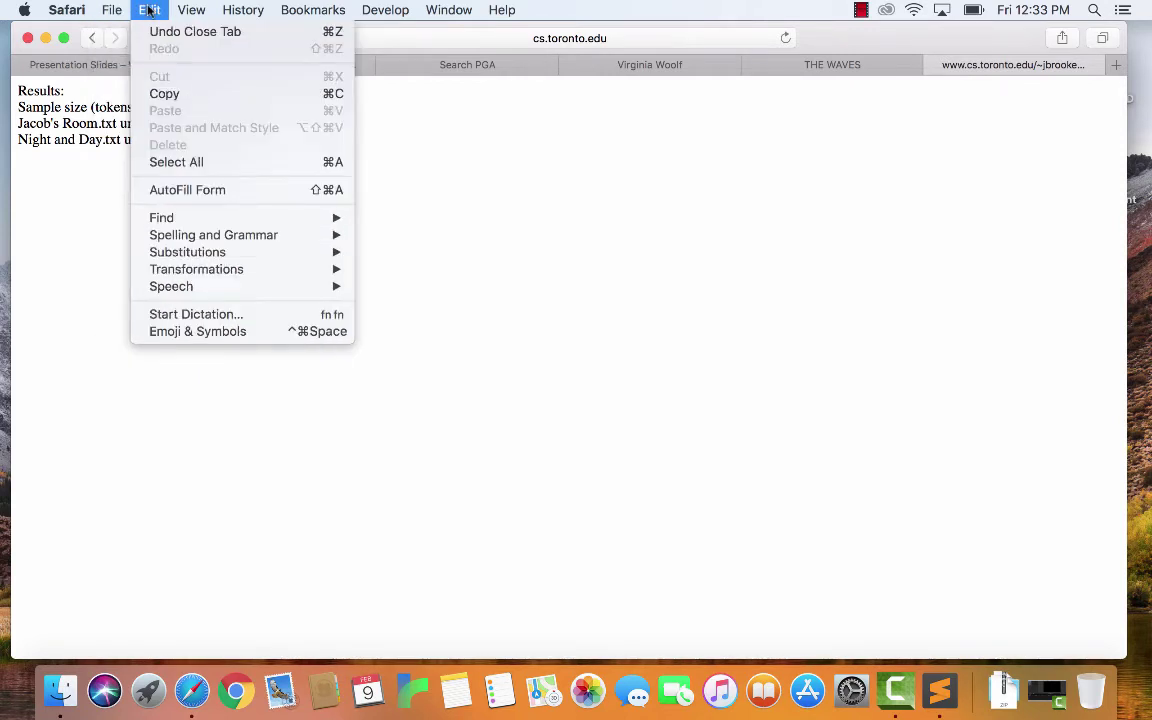
pyautogui.click(453, 145)
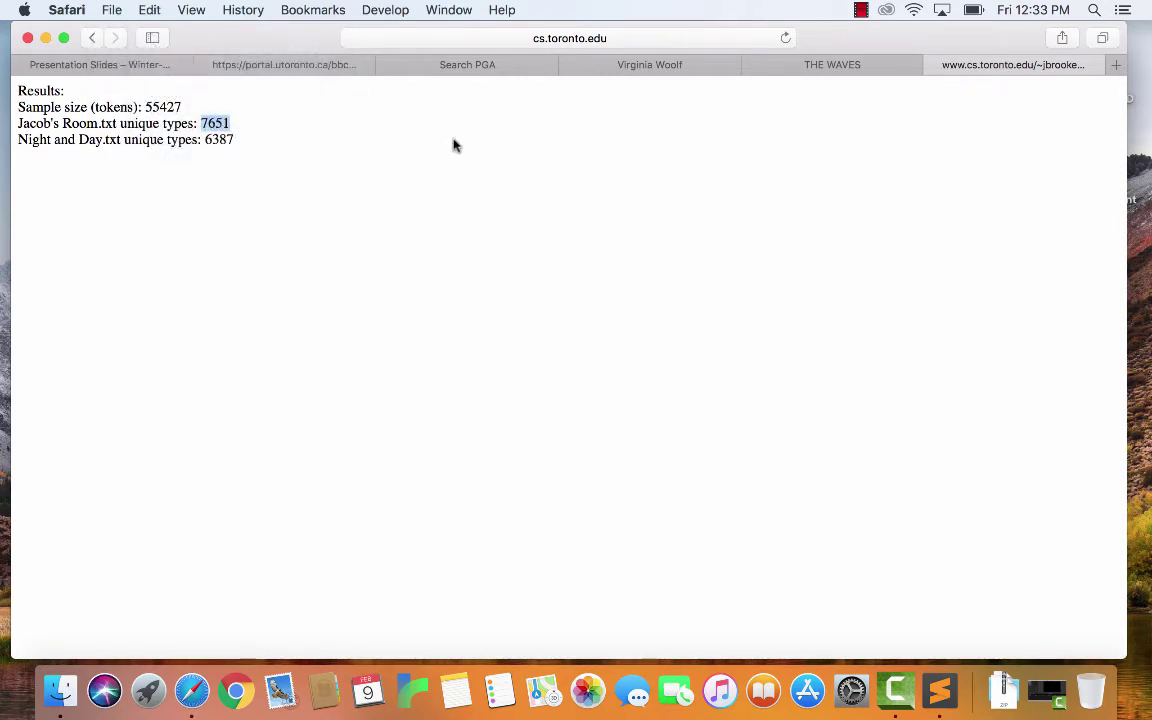
pyautogui.click(147, 9)
pyautogui.click(486, 298)
pyautogui.click(148, 9)
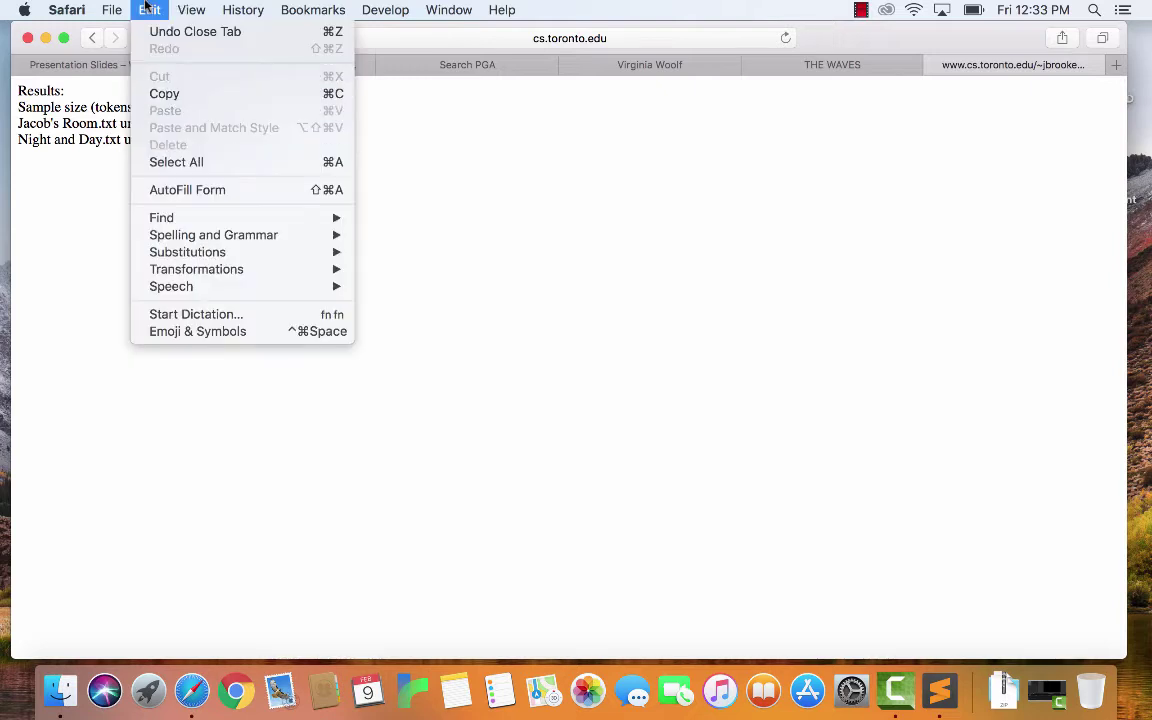
pyautogui.click(184, 96)
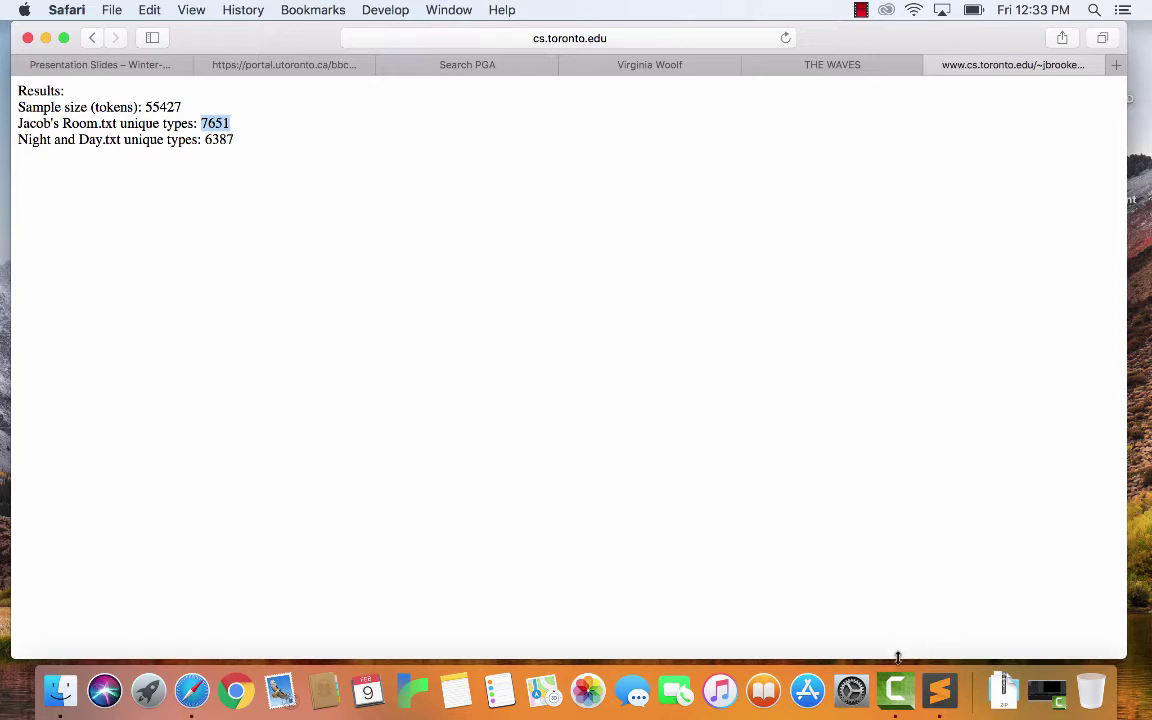
pyautogui.click(942, 690)
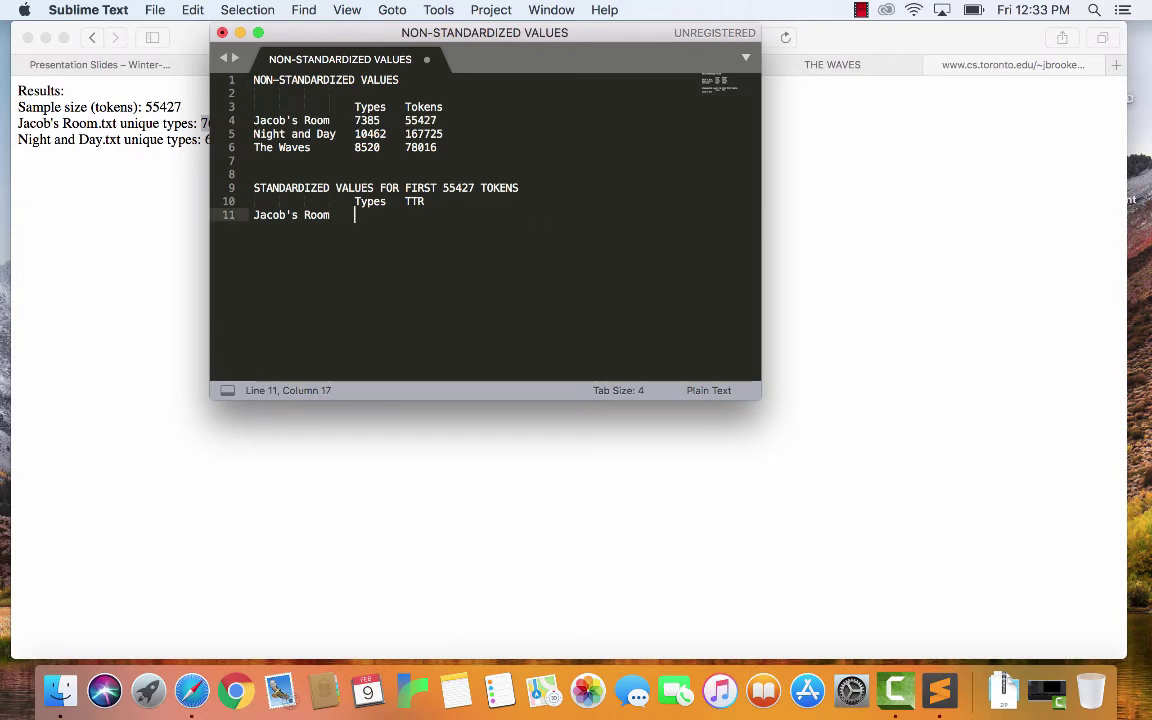
# - Enter 7651 after Jacob's Room and start a 'Night and Day' line below it
pyautogui.write('7651')
pyautogui.press('Return')
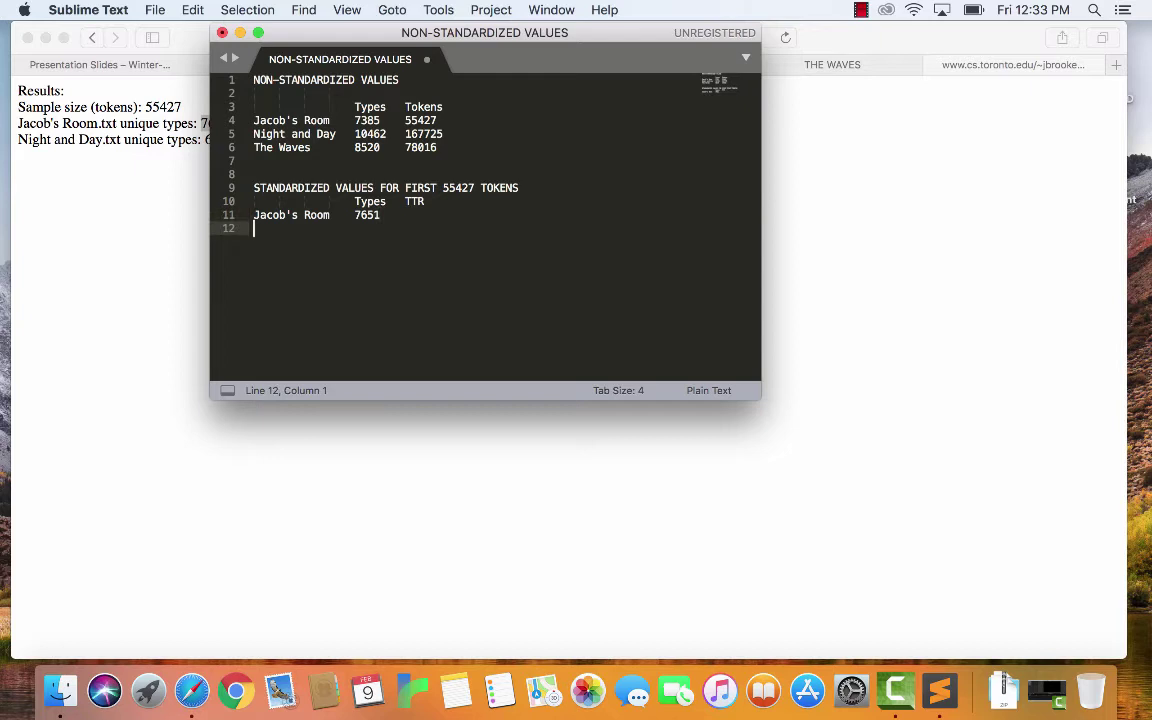
pyautogui.write('Night and')
pyautogui.click(366, 120)
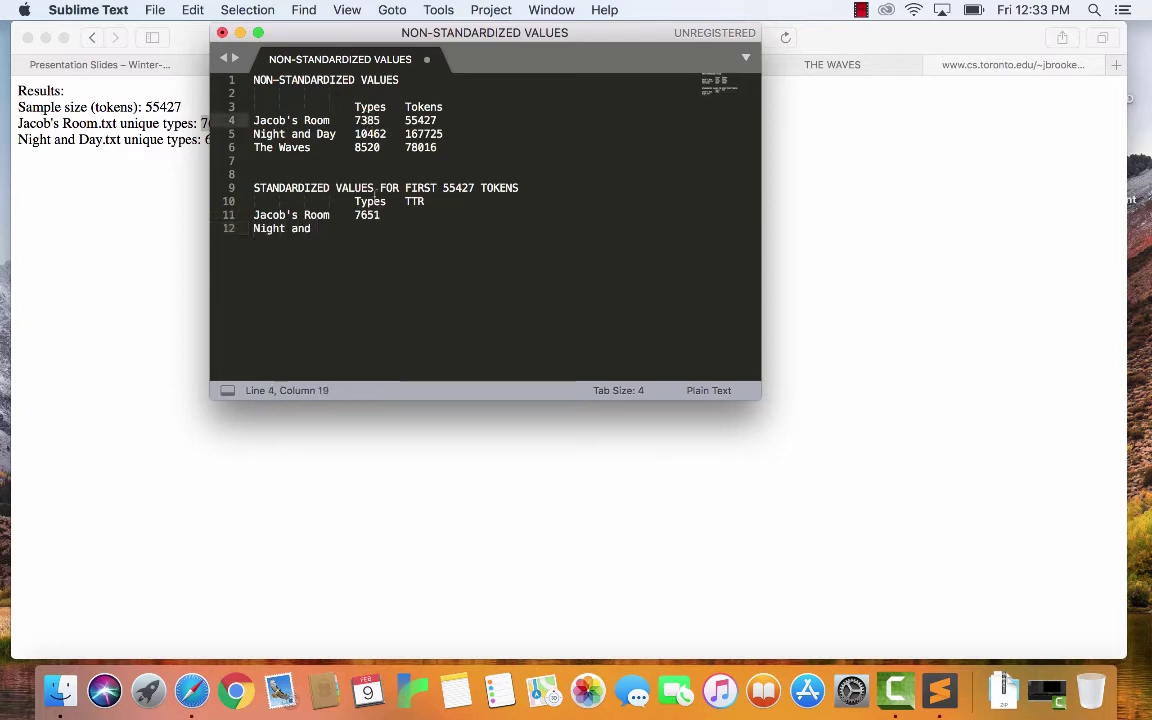
pyautogui.click(372, 218)
pyautogui.click(308, 228)
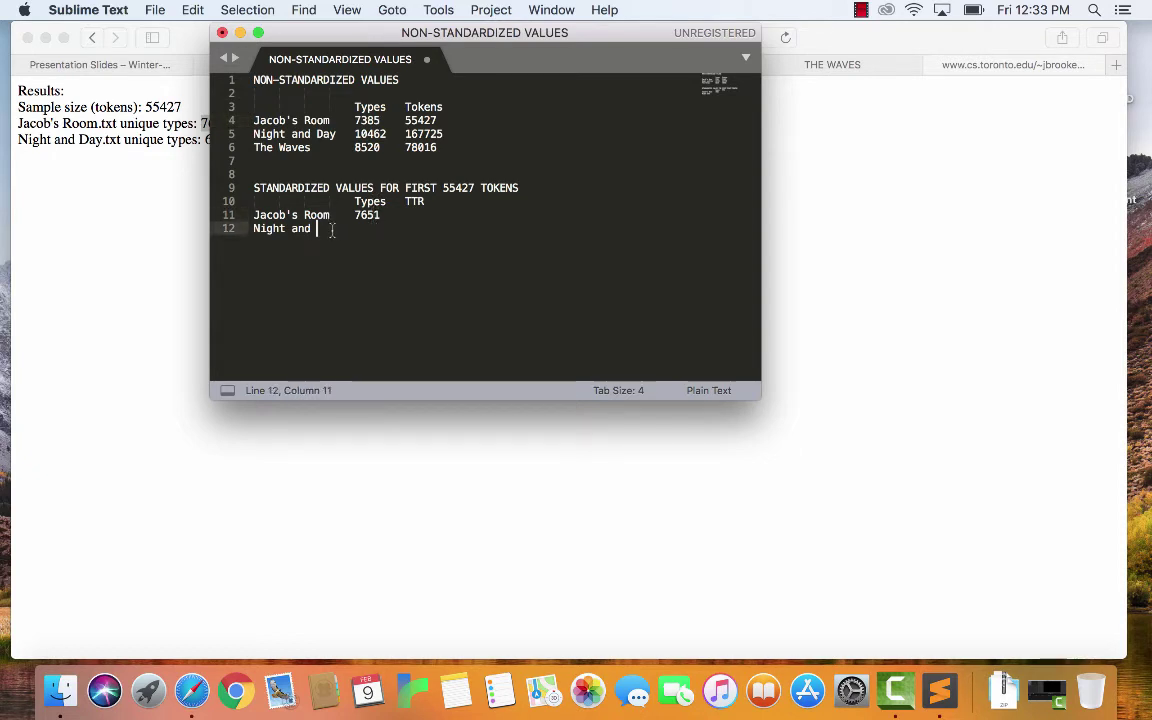
# - Copy Night and Day's 6387 unique types from the results and paste it after 'Night and Day'
pyautogui.click(95, 141)
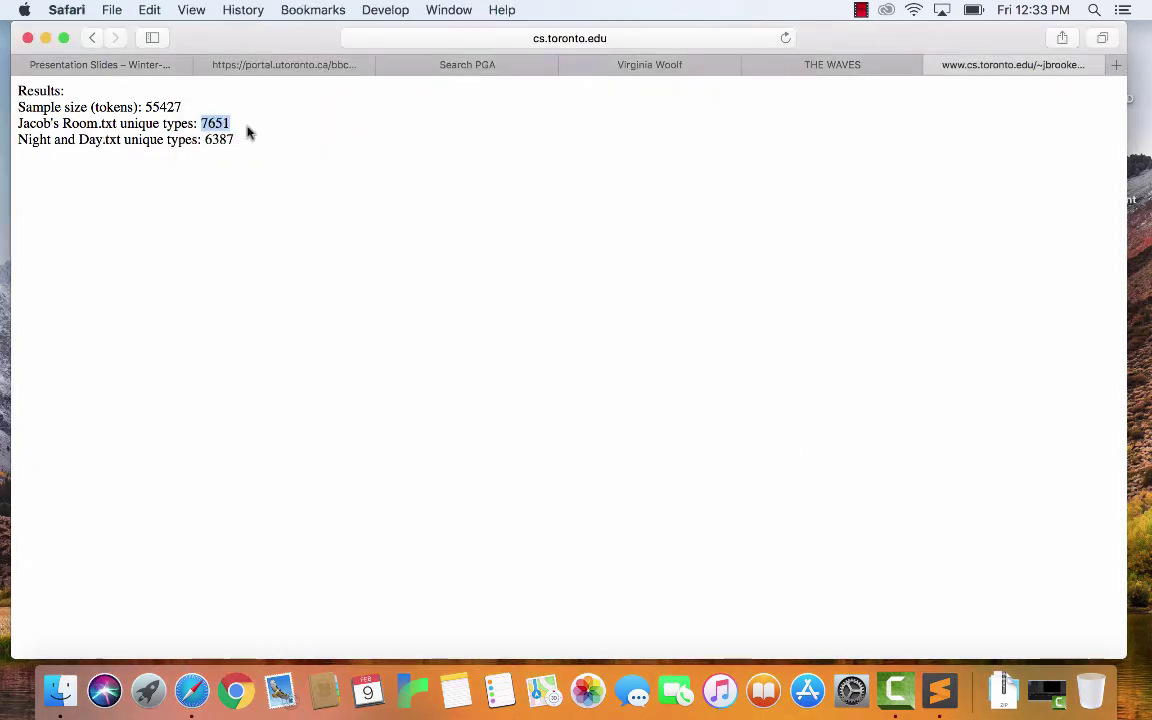
pyautogui.moveTo(240, 140); pyautogui.dragTo(199, 139)
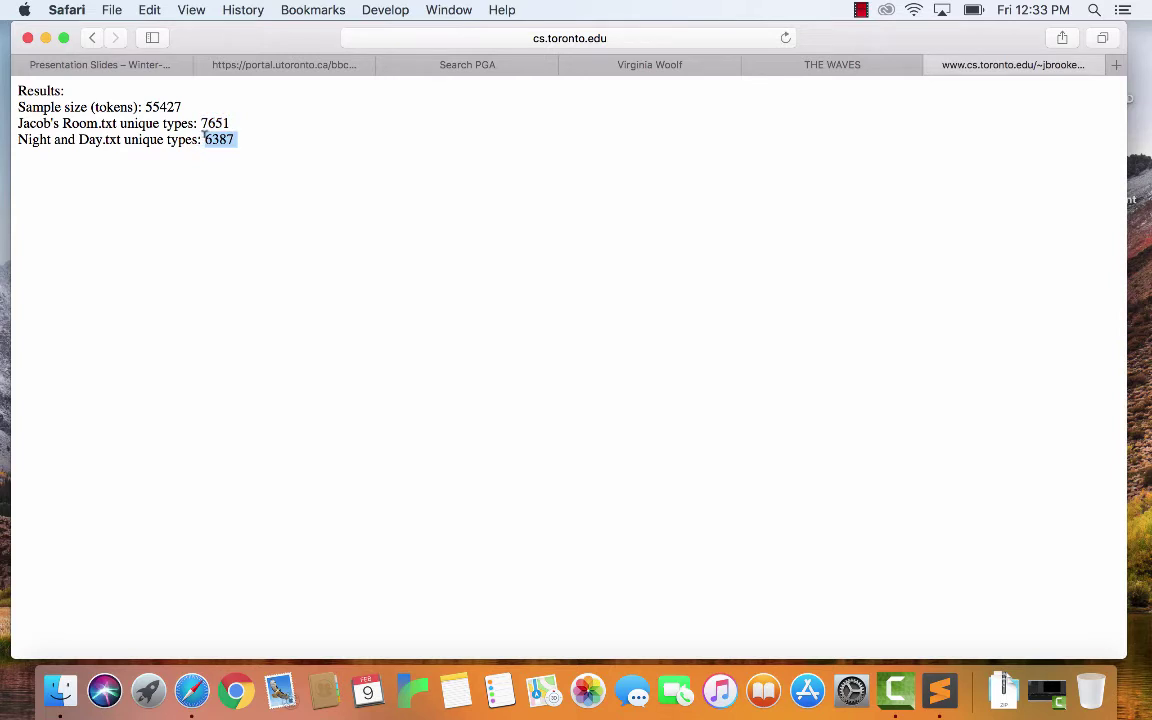
pyautogui.click(149, 10)
pyautogui.click(166, 94)
pyautogui.click(940, 690)
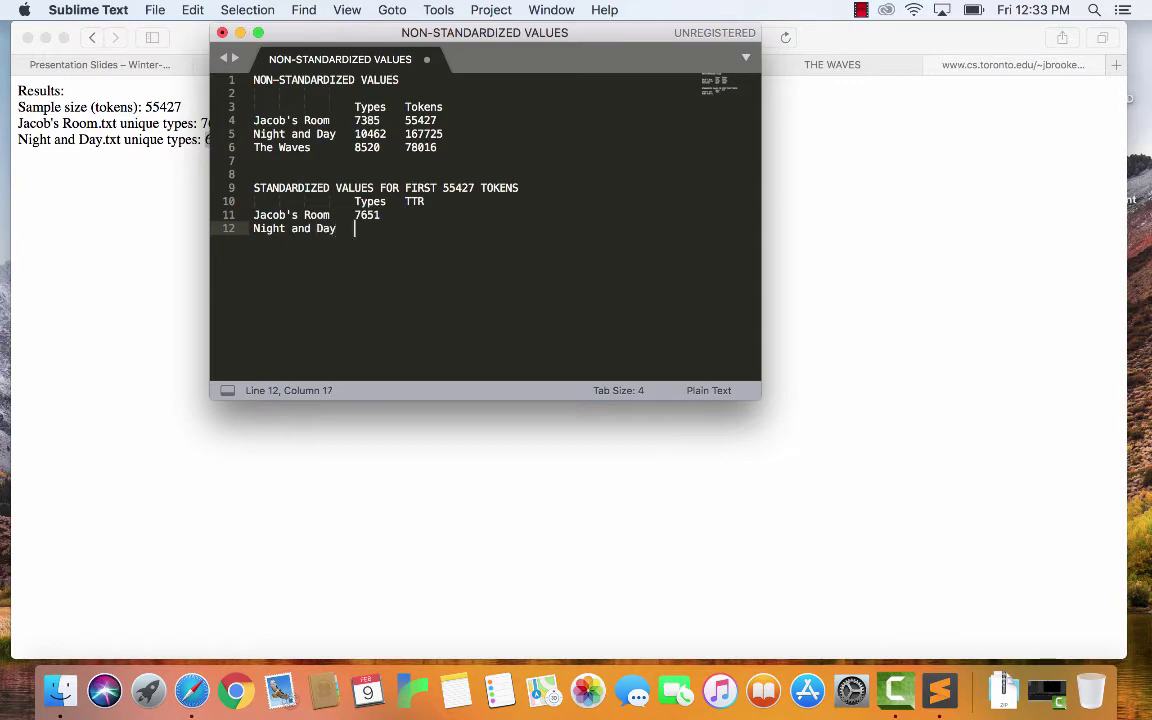
pyautogui.click(193, 10)
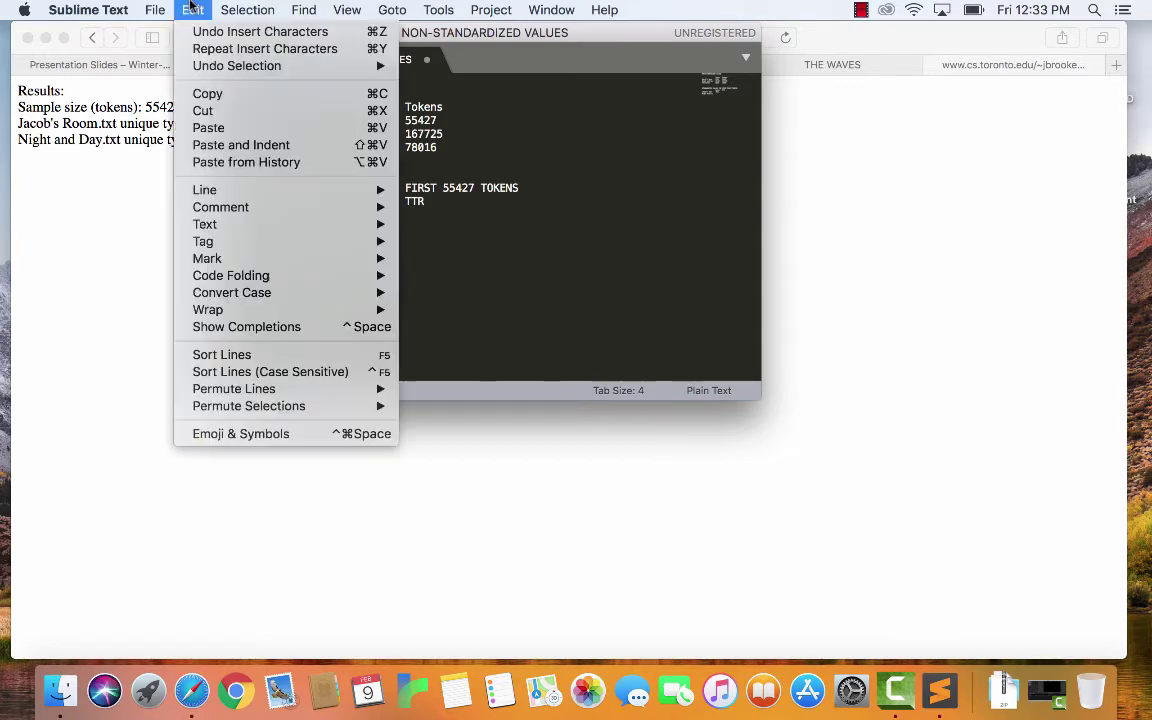
pyautogui.click(233, 128)
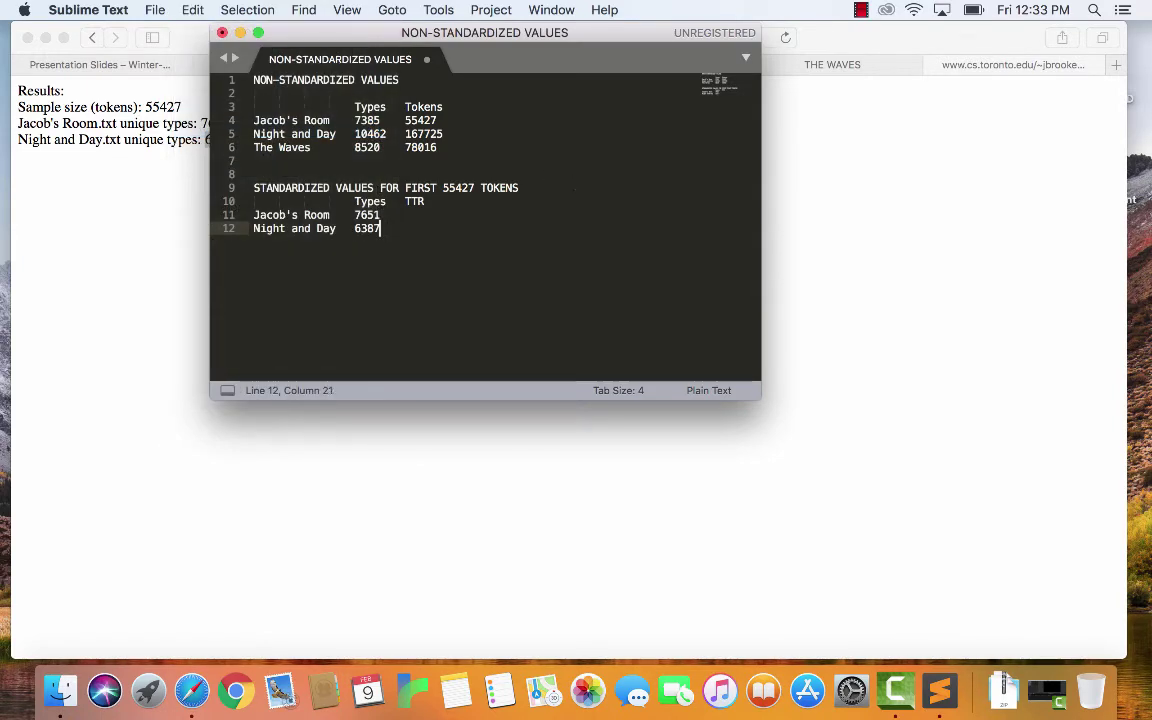
# - Move the Night and Day line above Jacob's Room and remove the leftover empty line
pyautogui.press('Return')
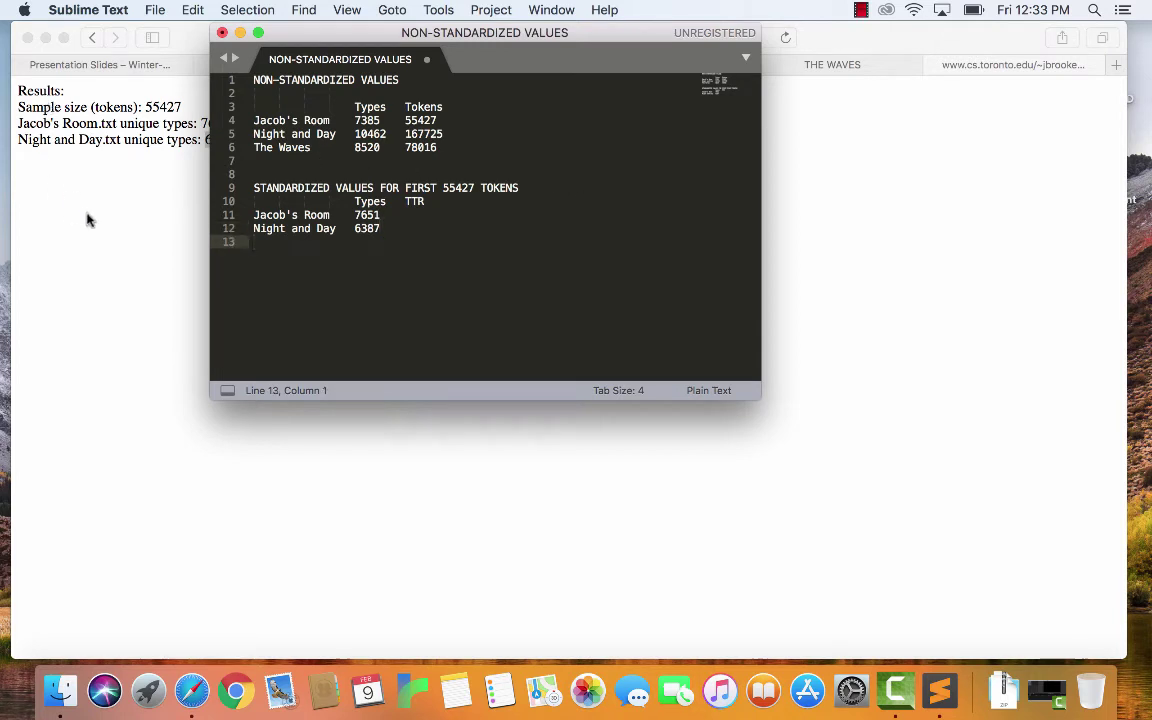
pyautogui.moveTo(400, 233); pyautogui.dragTo(188, 231)
pyautogui.press('super+x')
pyautogui.press('Up')
pyautogui.press('Return')
pyautogui.press('Up')
pyautogui.press('super+v')
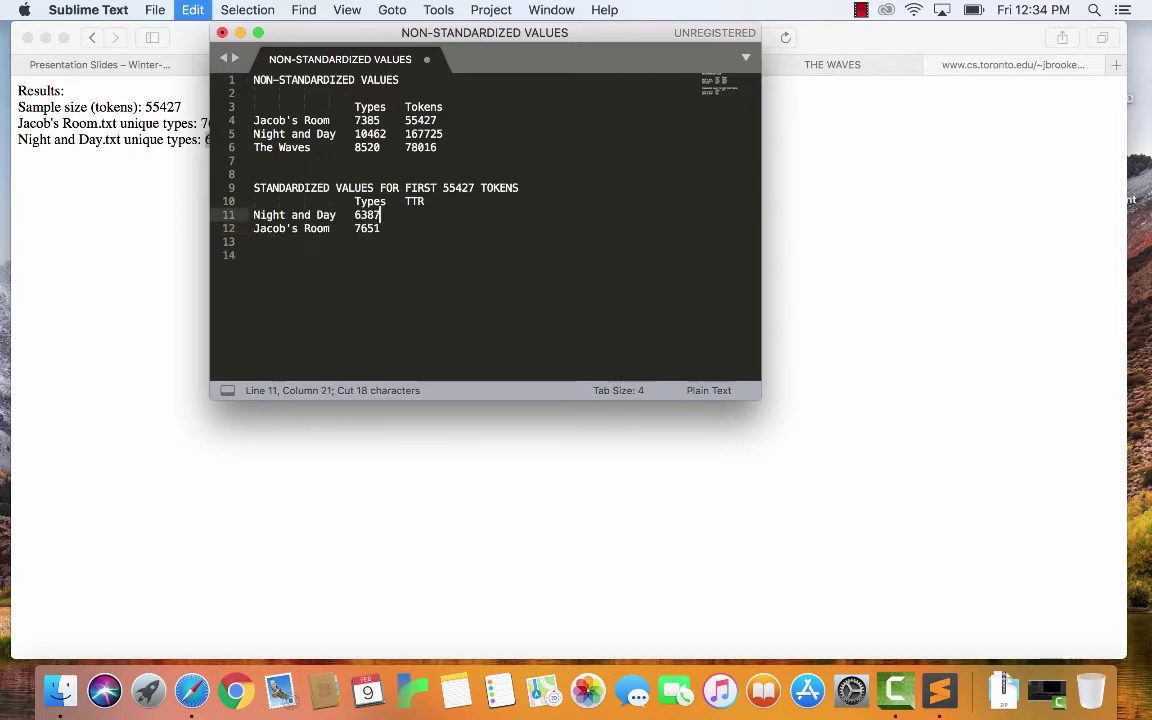
pyautogui.click(319, 243)
pyautogui.press('Delete')
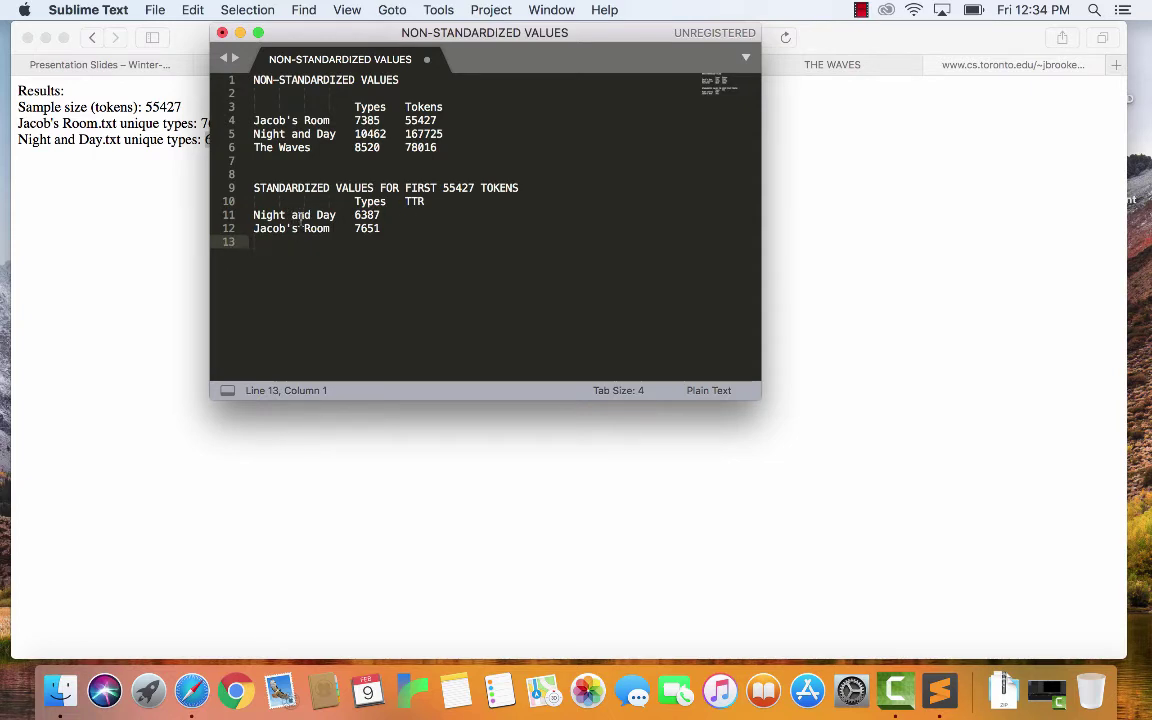
# - Rerun the comparison with The Waves.txt as the second file against Jacob's Room
pyautogui.click(87, 172)
pyautogui.click(91, 37)
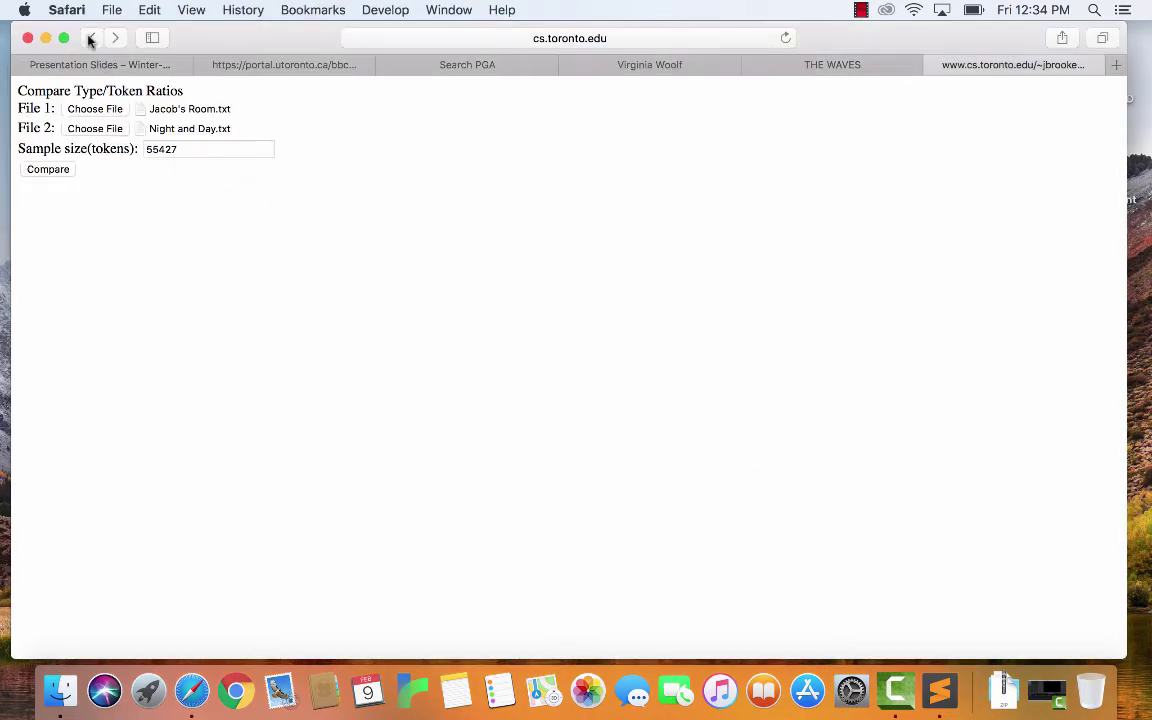
pyautogui.click(95, 129)
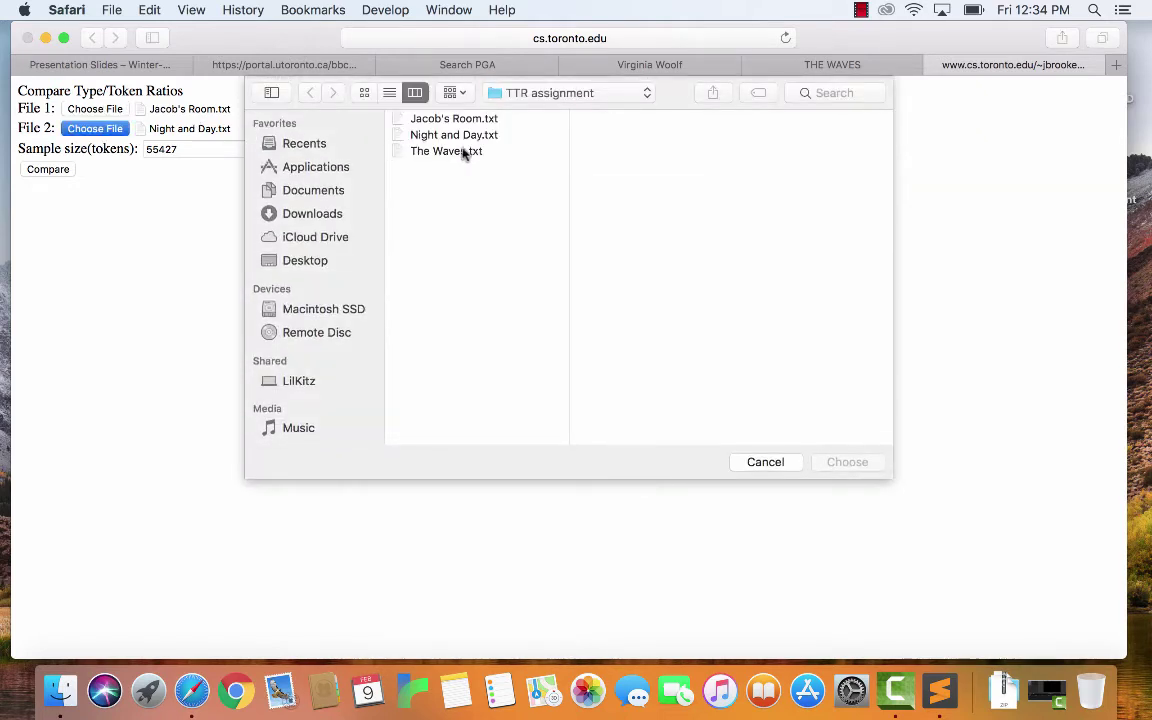
pyautogui.click(455, 150)
pyautogui.click(847, 462)
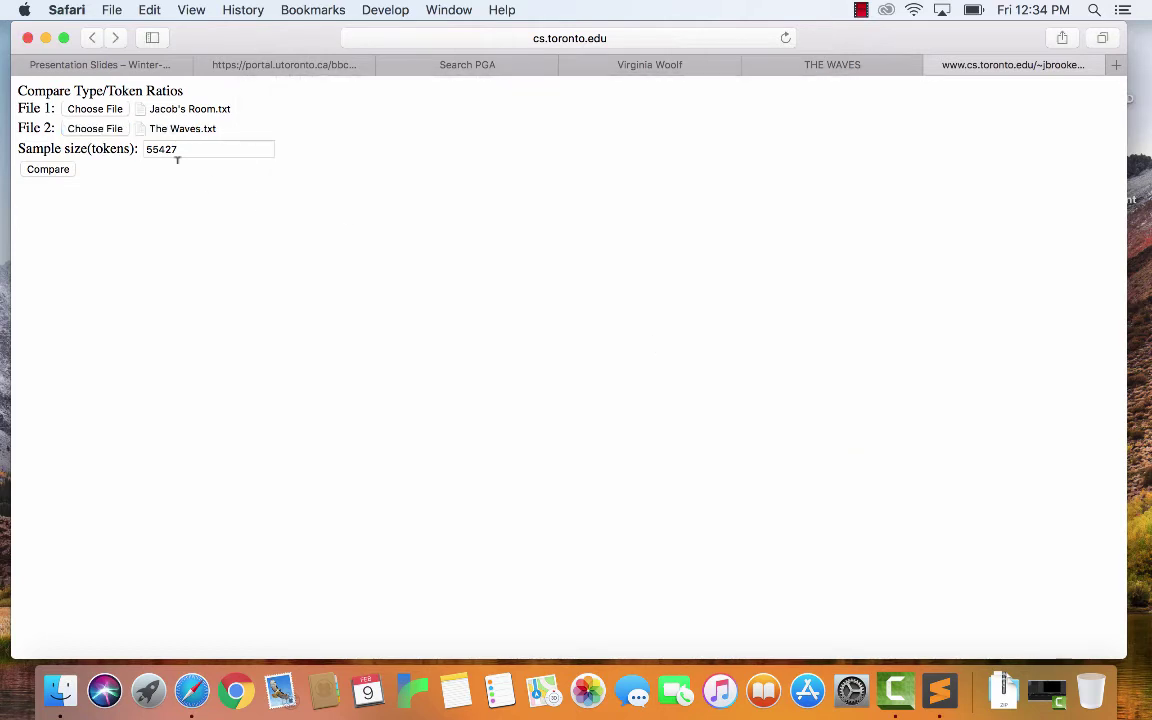
pyautogui.click(48, 170)
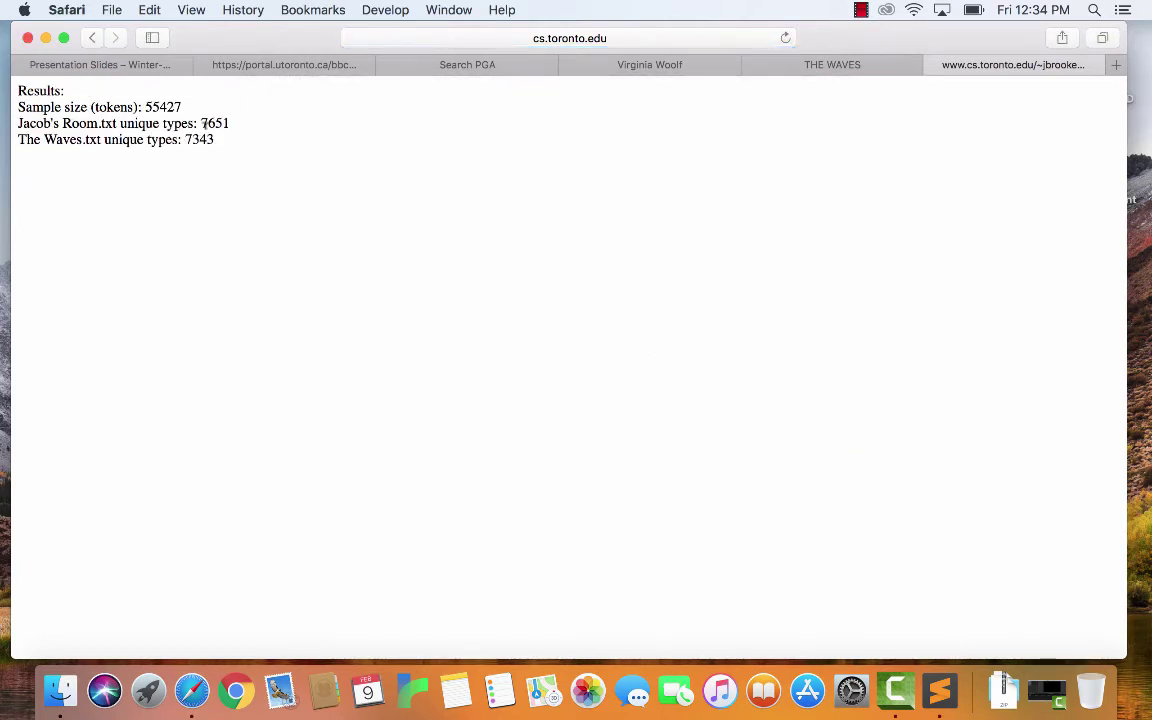
# - Copy The Waves' 7343 unique types and add a 'The Waves' row with 7343 to the note
pyautogui.moveTo(187, 137); pyautogui.dragTo(216, 137)
pyautogui.click(147, 10)
pyautogui.click(164, 93)
pyautogui.click(940, 690)
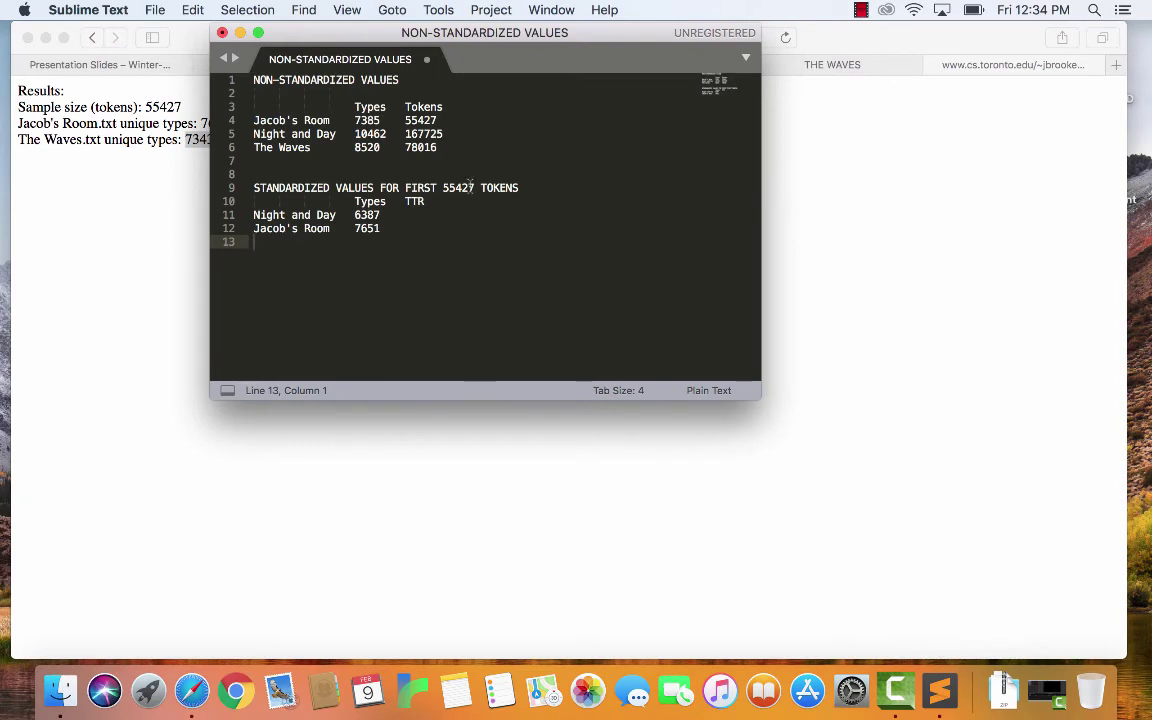
pyautogui.write('The Wave')
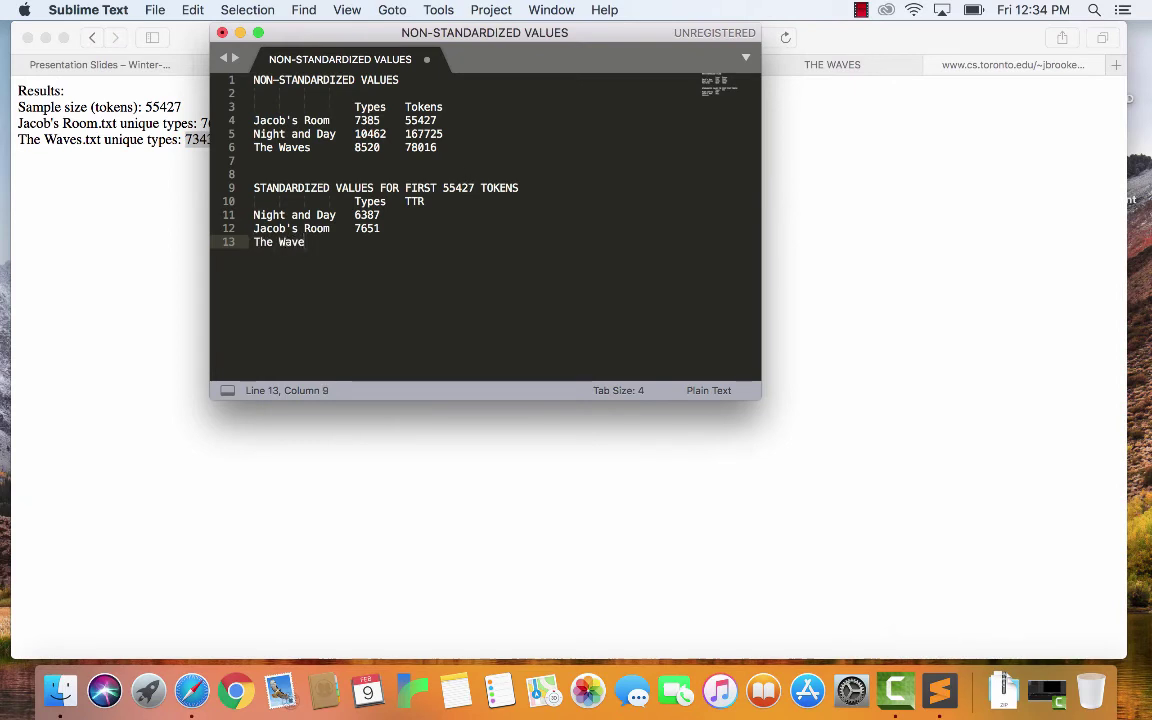
pyautogui.write('s')
pyautogui.click(193, 10)
pyautogui.click(211, 128)
pyautogui.click(427, 215)
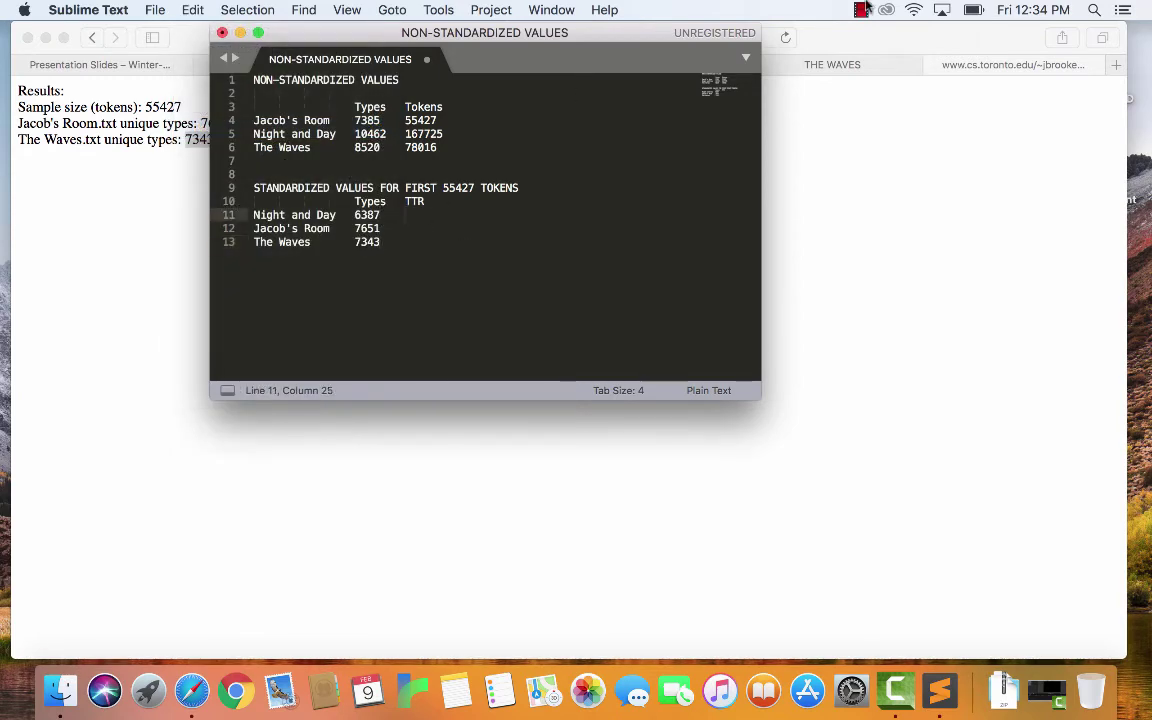
# - Launch Calculator through Spotlight and place it beside the note
pyautogui.click(1094, 10)
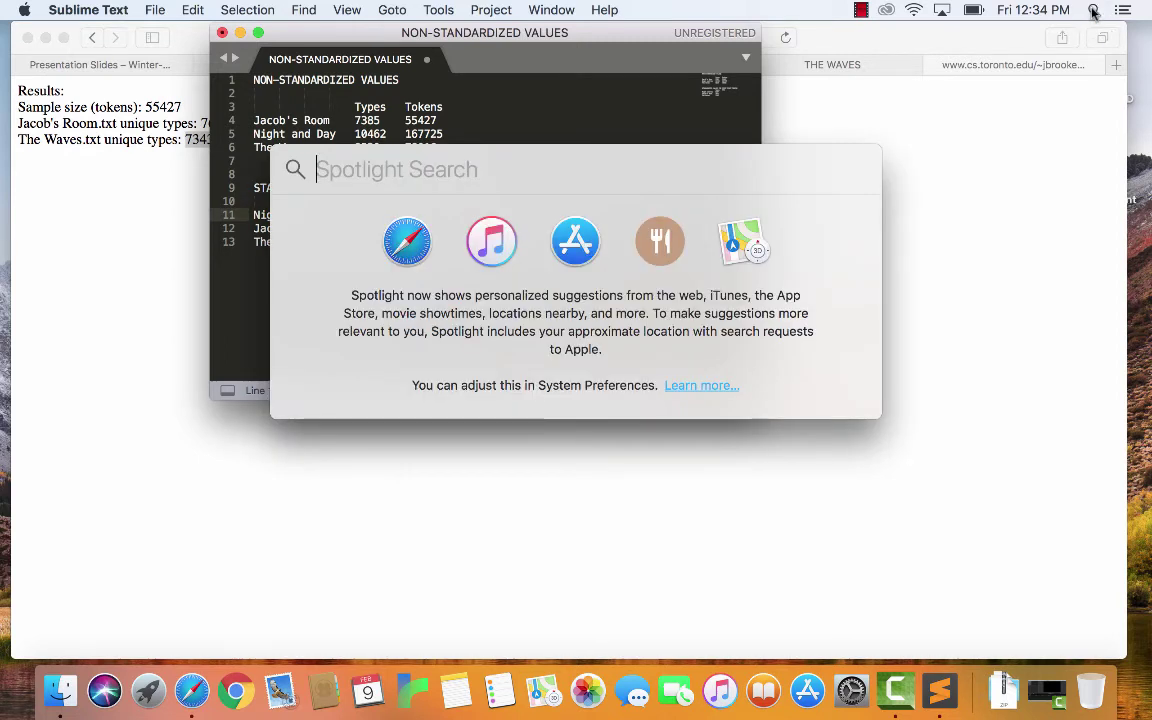
pyautogui.write('100/10')
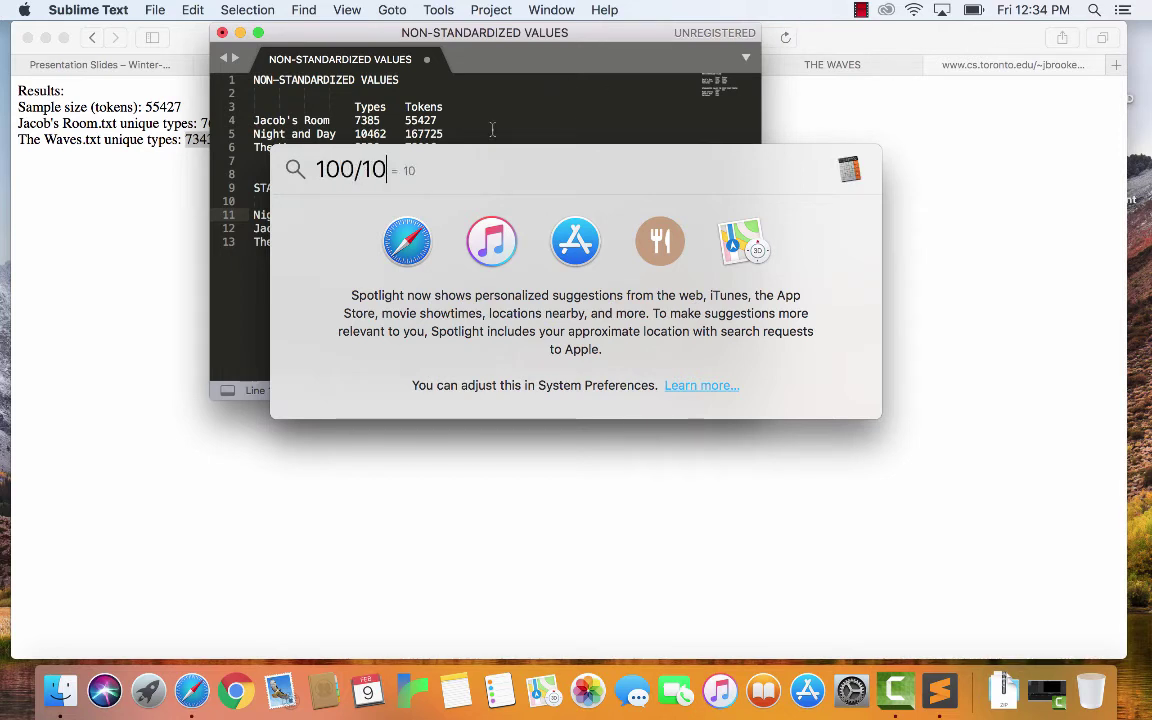
pyautogui.moveTo(406, 170); pyautogui.dragTo(347, 163)
pyautogui.press('super+a')
pyautogui.write('calcu')
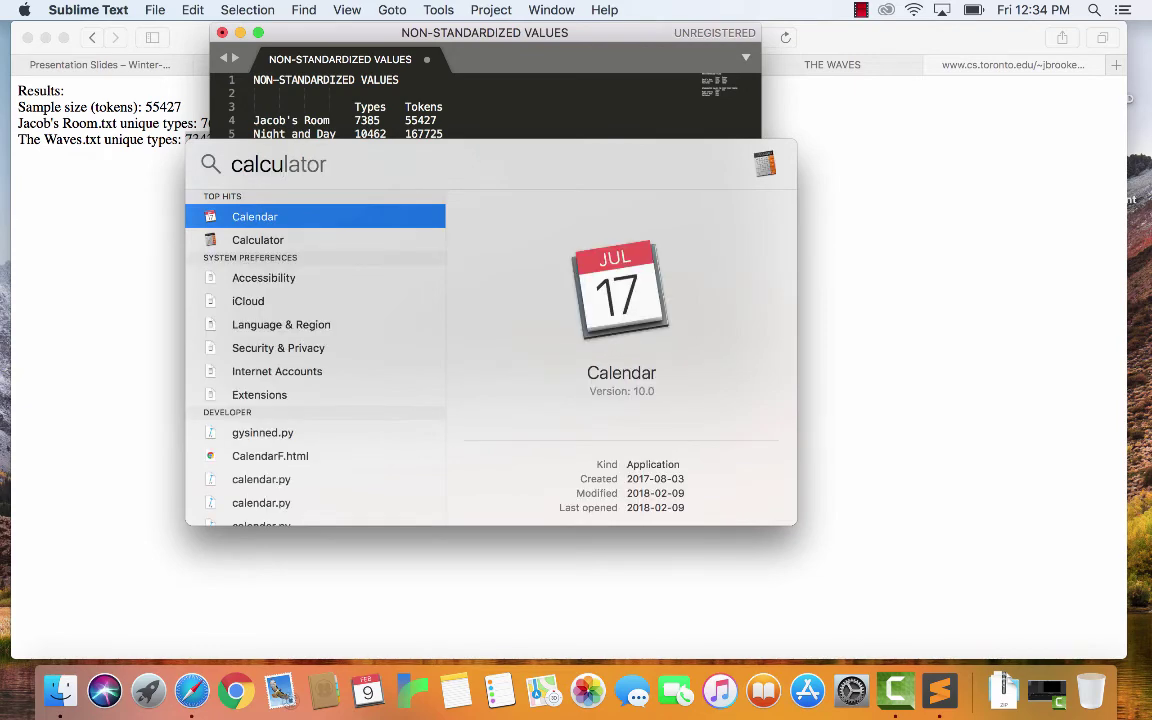
pyautogui.press('Return')
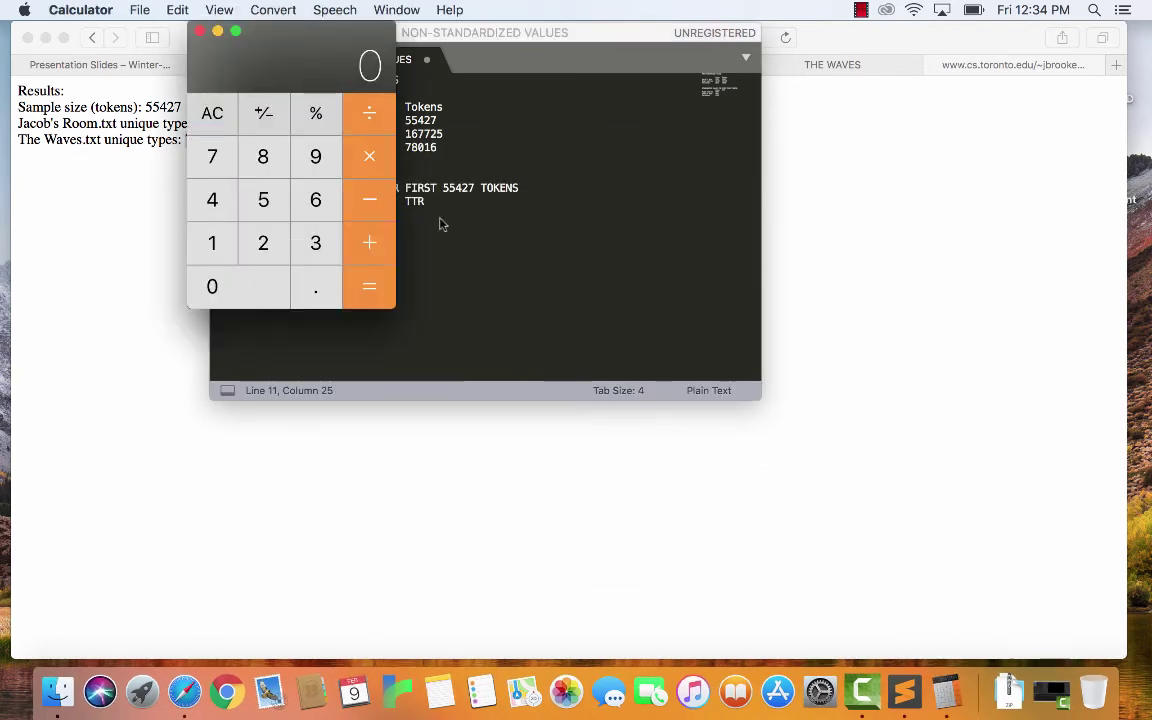
pyautogui.moveTo(283, 35); pyautogui.dragTo(915, 78)
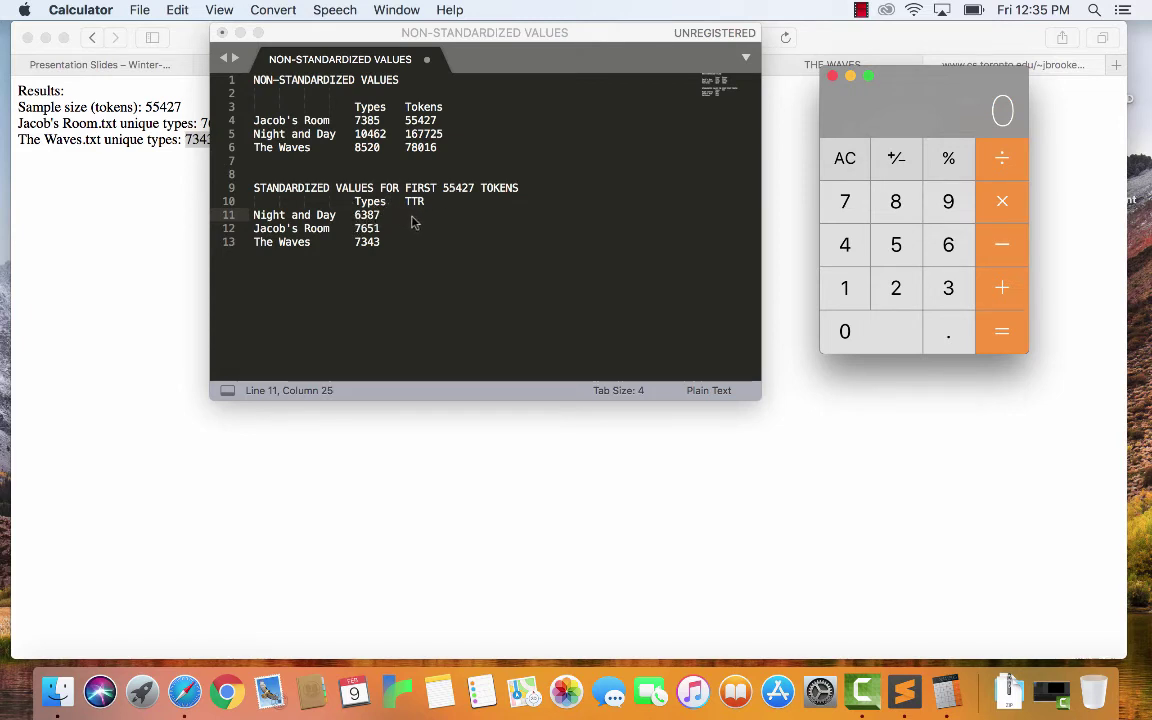
# - Calculate 6387 ÷ 55427 × 100 for Night and Day's TTR percentage
pyautogui.click(948, 247)
pyautogui.click(950, 285)
pyautogui.click(907, 214)
pyautogui.click(846, 205)
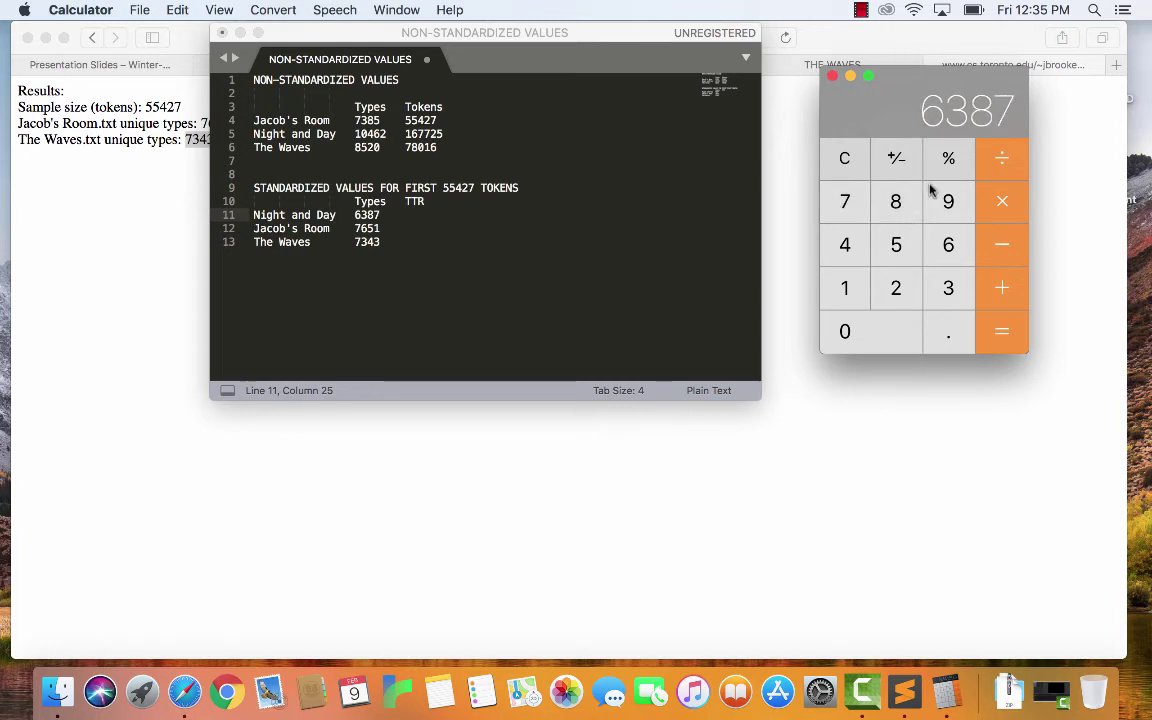
pyautogui.click(1004, 160)
pyautogui.click(896, 244)
pyautogui.click(896, 244)
pyautogui.click(845, 244)
pyautogui.click(896, 287)
pyautogui.click(846, 205)
pyautogui.click(1008, 332)
pyautogui.click(1014, 203)
pyautogui.click(846, 288)
pyautogui.click(846, 331)
pyautogui.click(846, 331)
pyautogui.click(1005, 335)
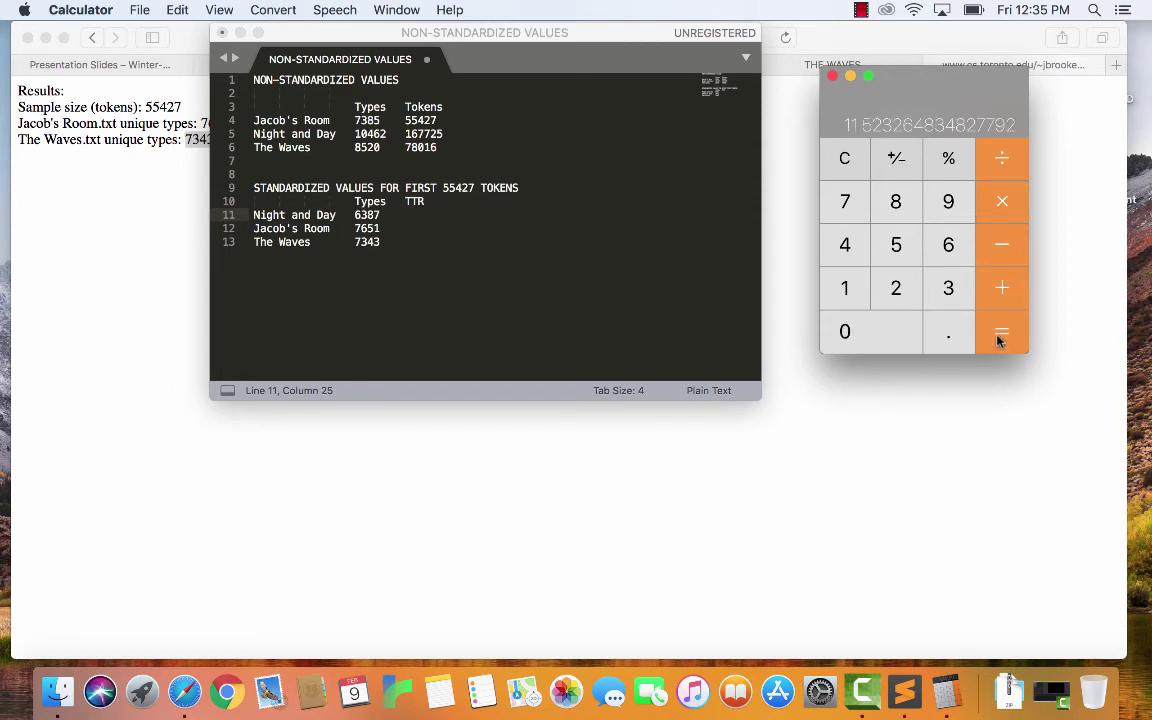
# - Record 11.5% as Night and Day's TTR in the note
pyautogui.click(432, 215)
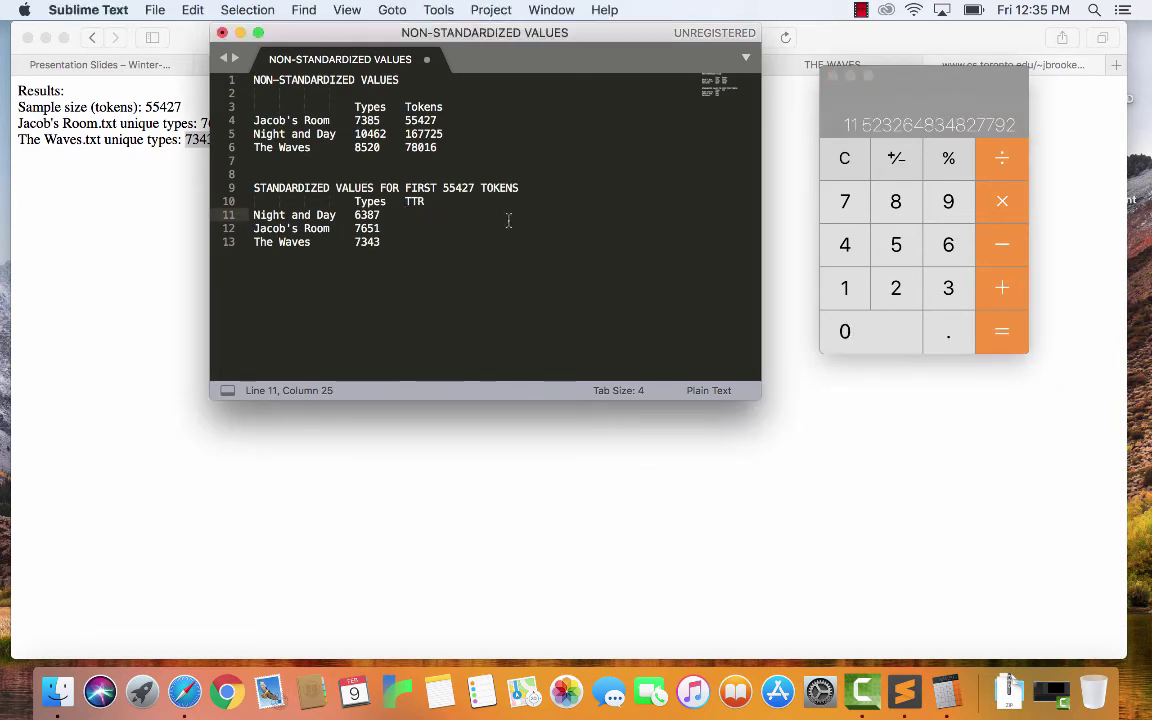
pyautogui.write('11.5%')
pyautogui.press('Down')
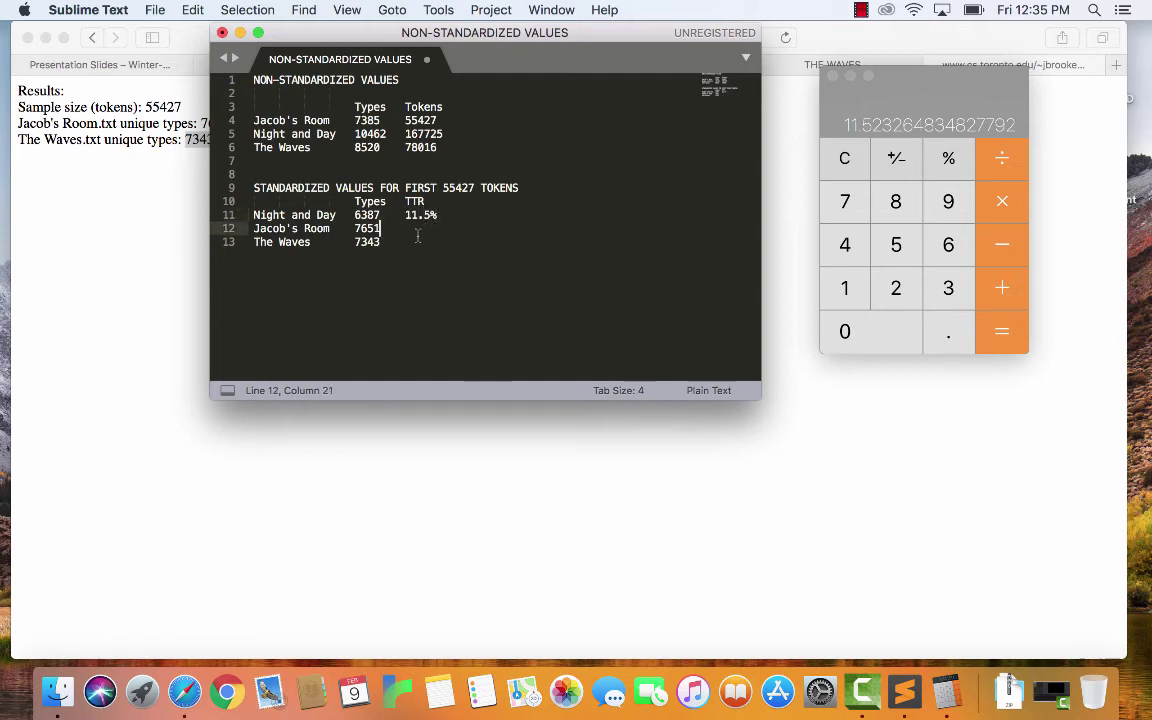
# - Calculate 7651 ÷ 55427 × 100 and enter 13.8% as Jacob's Room's TTR
pyautogui.click(844, 158)
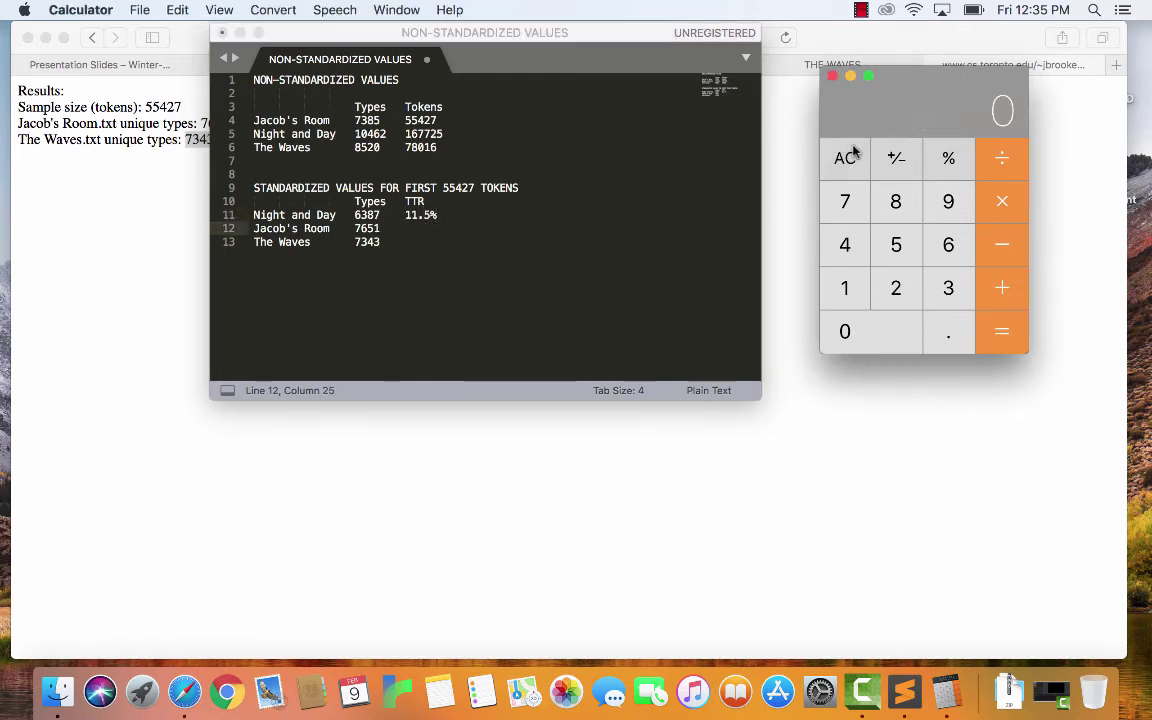
pyautogui.click(845, 200)
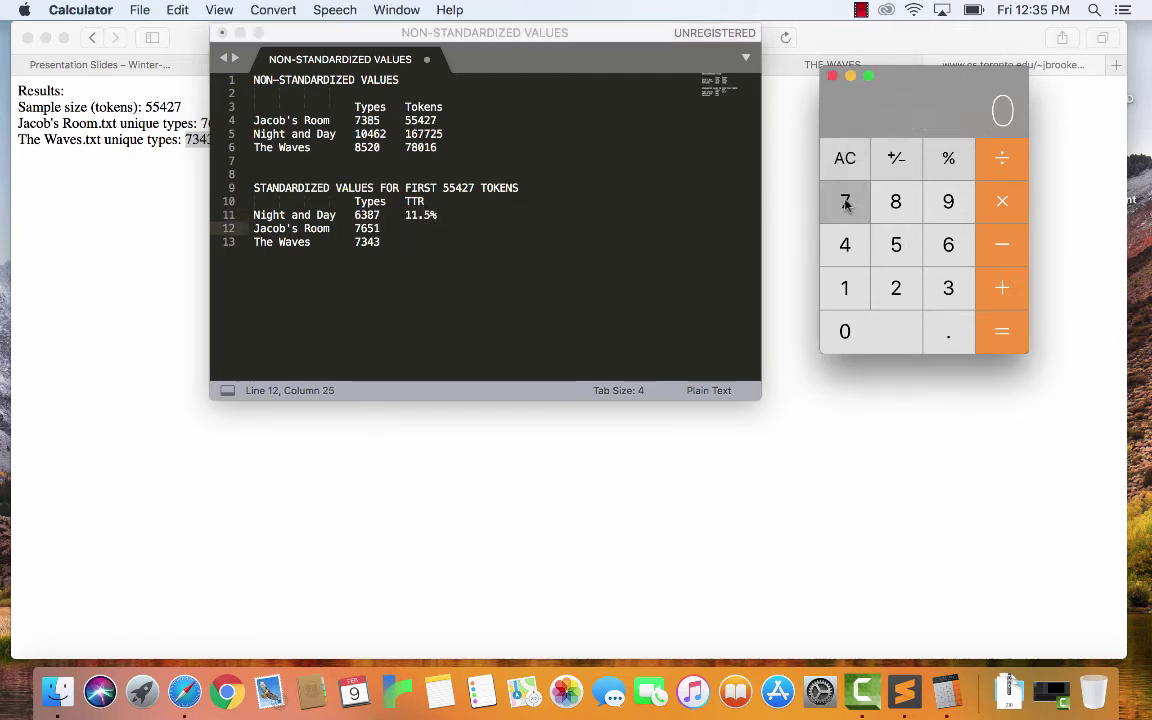
pyautogui.click(952, 246)
pyautogui.click(897, 246)
pyautogui.click(844, 287)
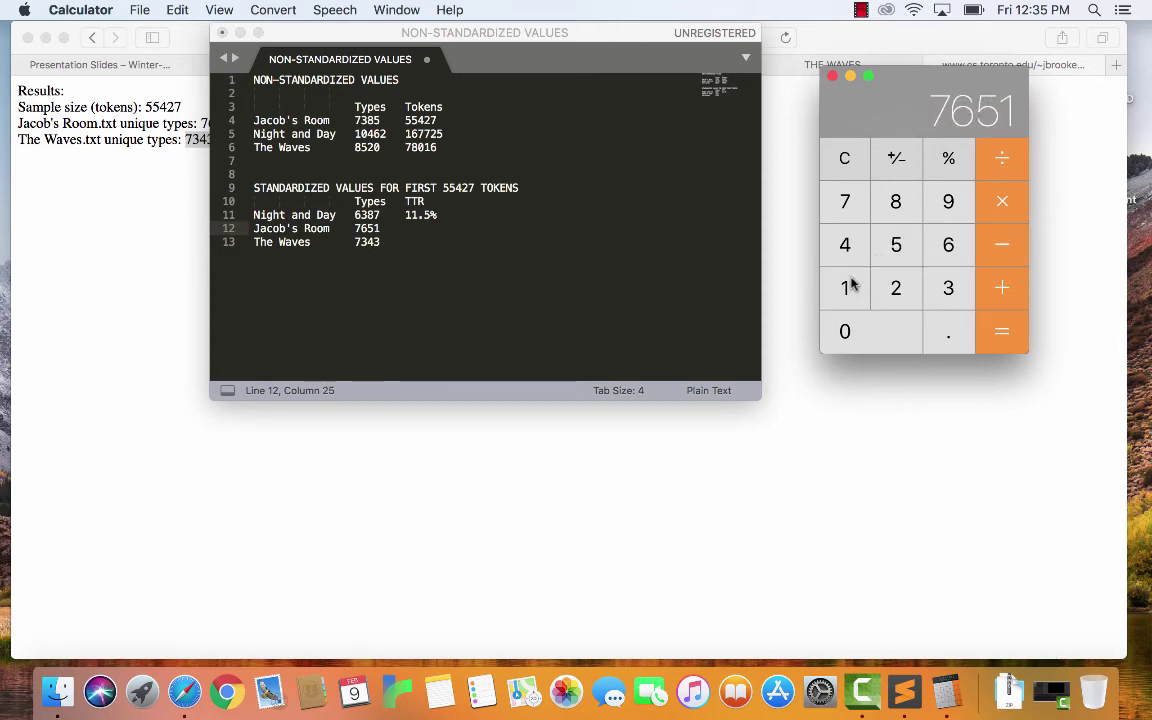
pyautogui.click(1003, 160)
pyautogui.click(897, 243)
pyautogui.click(897, 243)
pyautogui.click(845, 248)
pyautogui.click(885, 290)
pyautogui.click(845, 201)
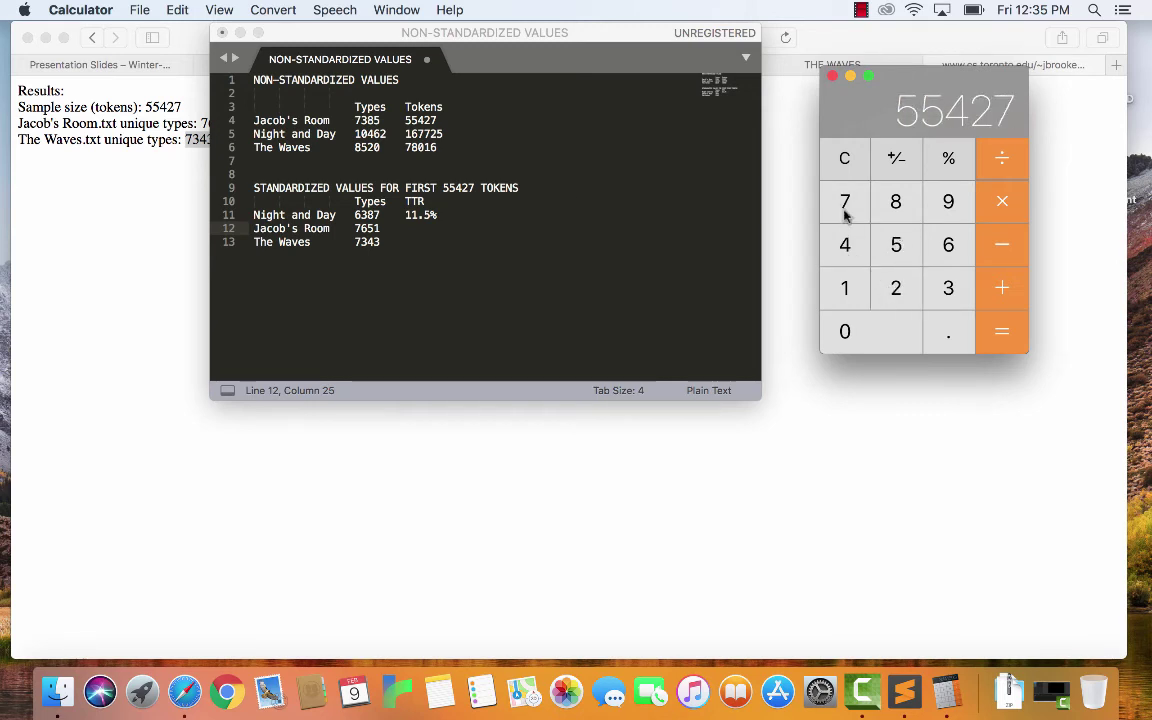
pyautogui.click(1000, 333)
pyautogui.click(1003, 201)
pyautogui.click(845, 288)
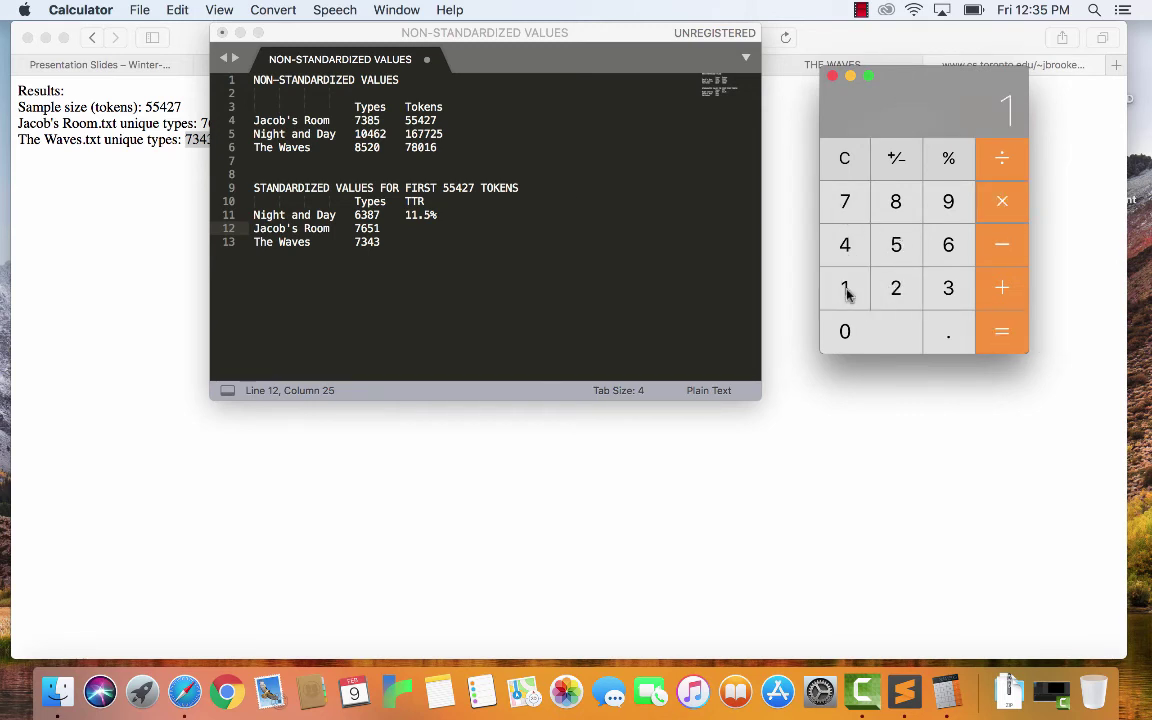
pyautogui.click(845, 333)
pyautogui.click(845, 333)
pyautogui.click(1003, 333)
pyautogui.click(438, 230)
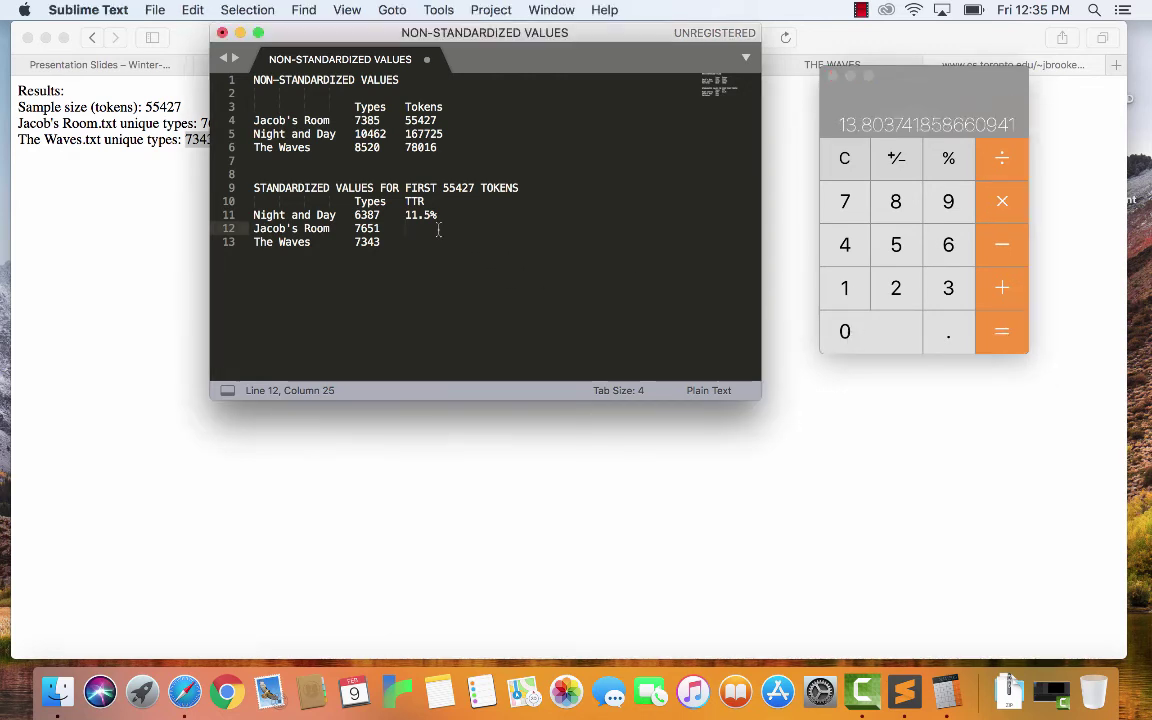
pyautogui.write('13.8%')
# - Calculate 7343 ÷ 55427 × 100 (13.248) and enter 13.2% as The Waves' TTR
pyautogui.click(422, 247)
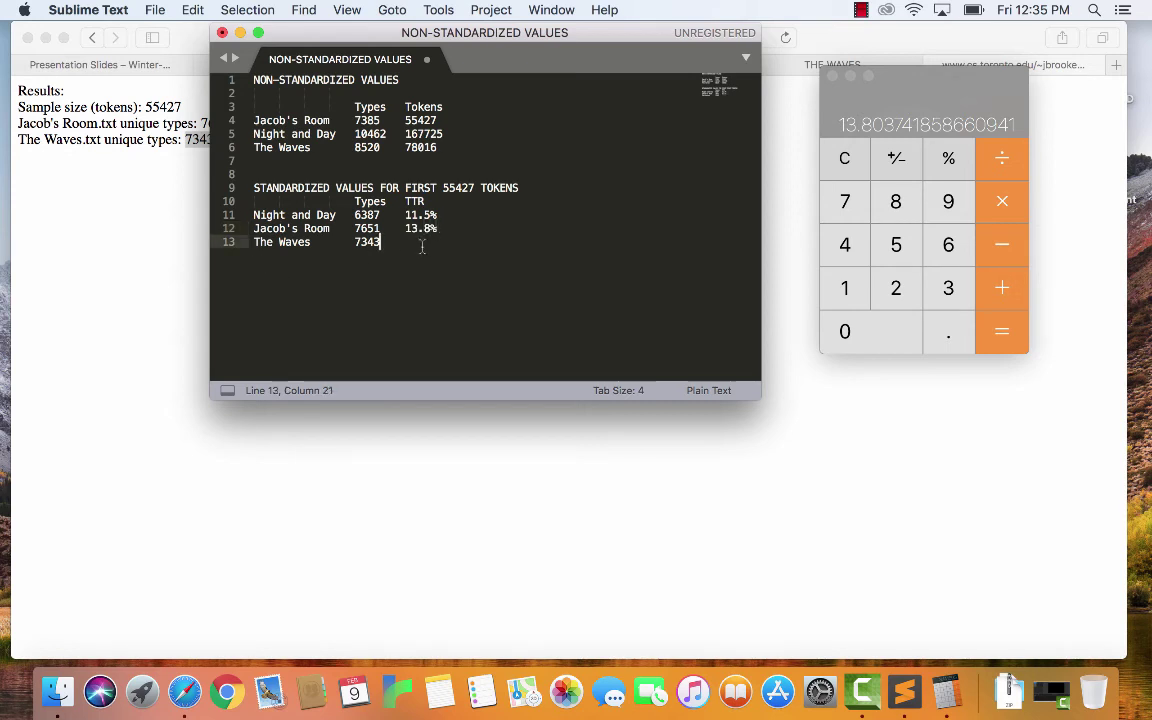
pyautogui.press('Tab')
pyautogui.click(849, 162)
pyautogui.click(849, 162)
pyautogui.click(849, 206)
pyautogui.click(944, 298)
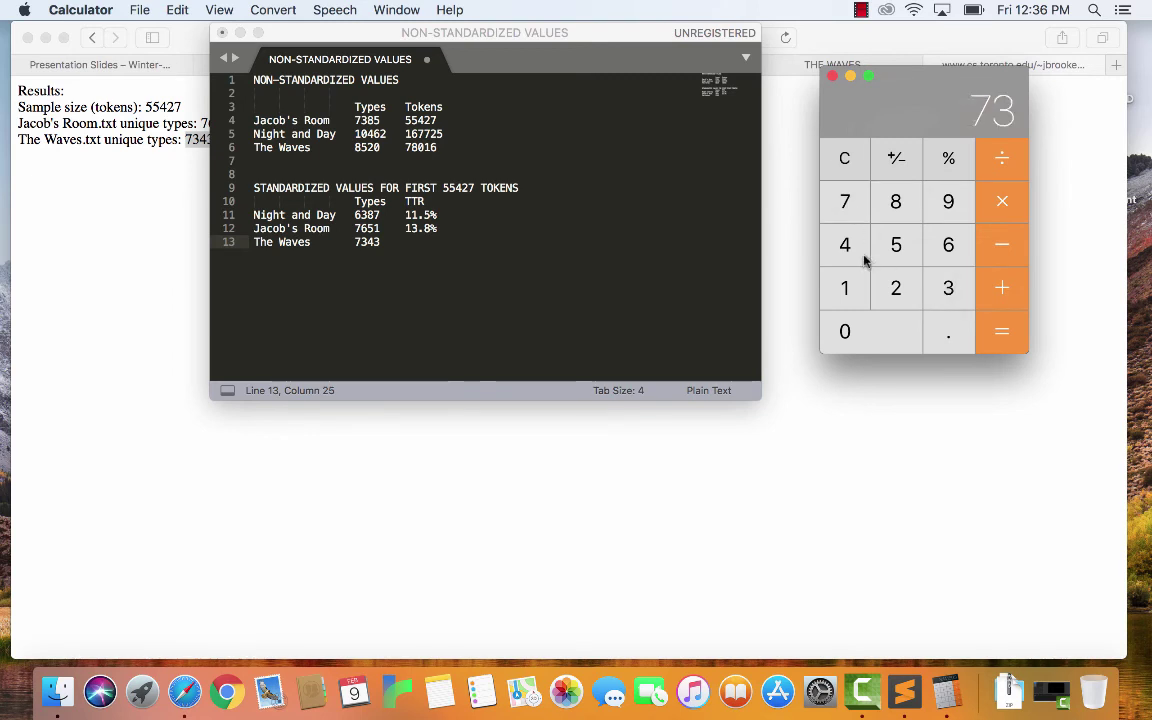
pyautogui.click(843, 244)
pyautogui.click(946, 298)
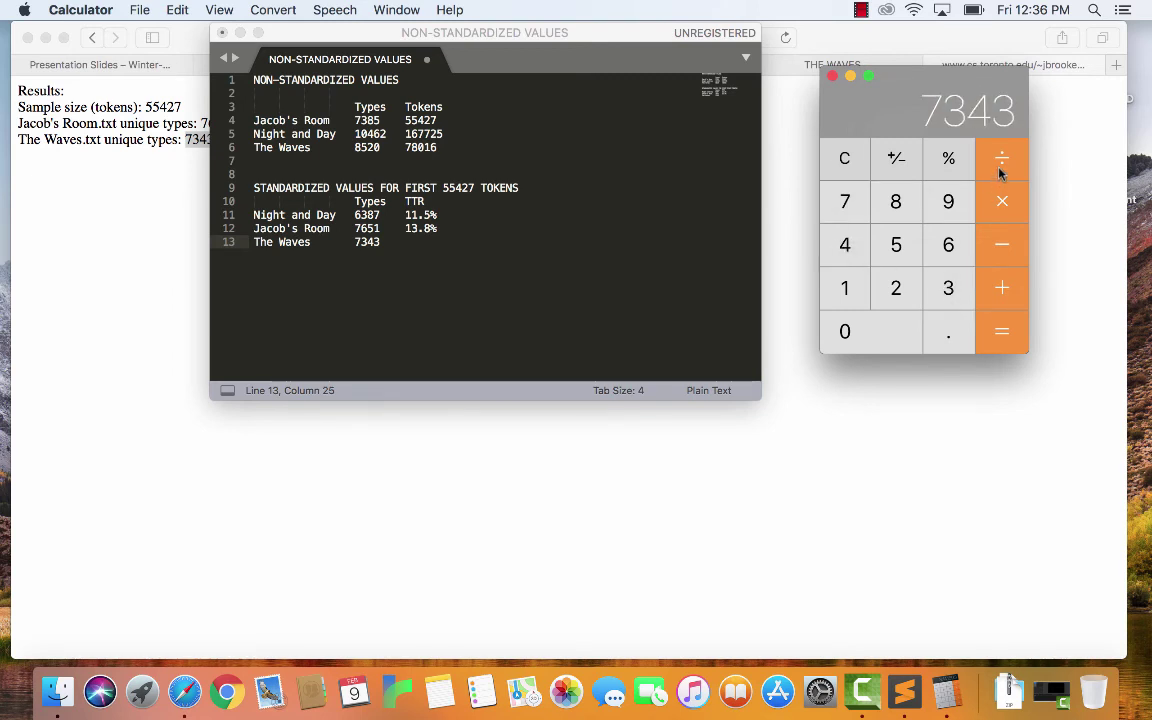
pyautogui.click(896, 245)
pyautogui.click(896, 245)
pyautogui.click(843, 244)
pyautogui.click(896, 288)
pyautogui.click(845, 201)
pyautogui.click(1004, 340)
pyautogui.click(843, 290)
pyautogui.click(846, 331)
pyautogui.click(846, 331)
pyautogui.click(1007, 340)
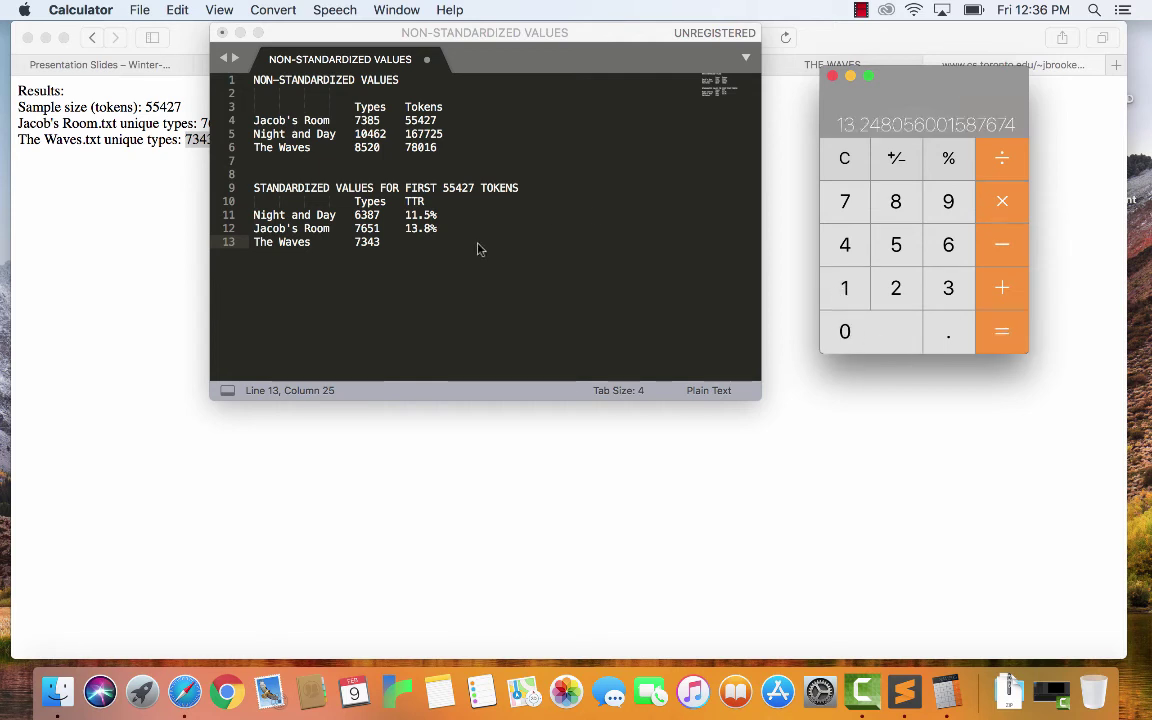
pyautogui.click(445, 242)
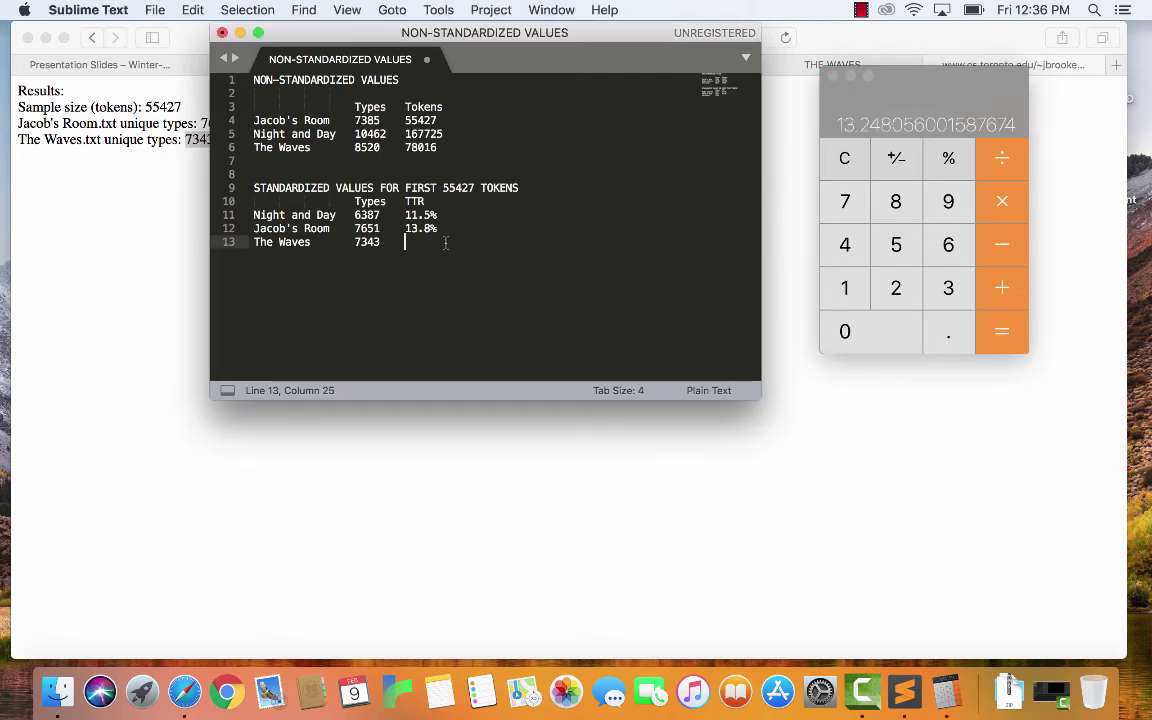
pyautogui.write('13.2')
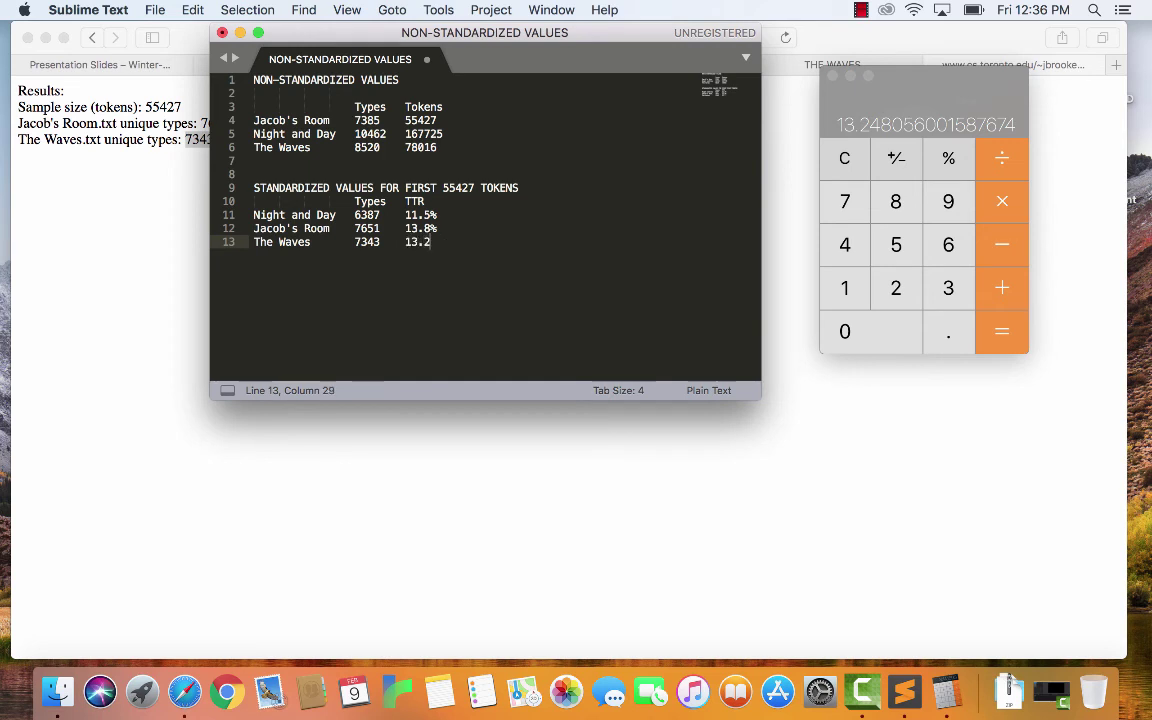
pyautogui.write('%')
pyautogui.moveTo(481, 247); pyautogui.dragTo(212, 175)
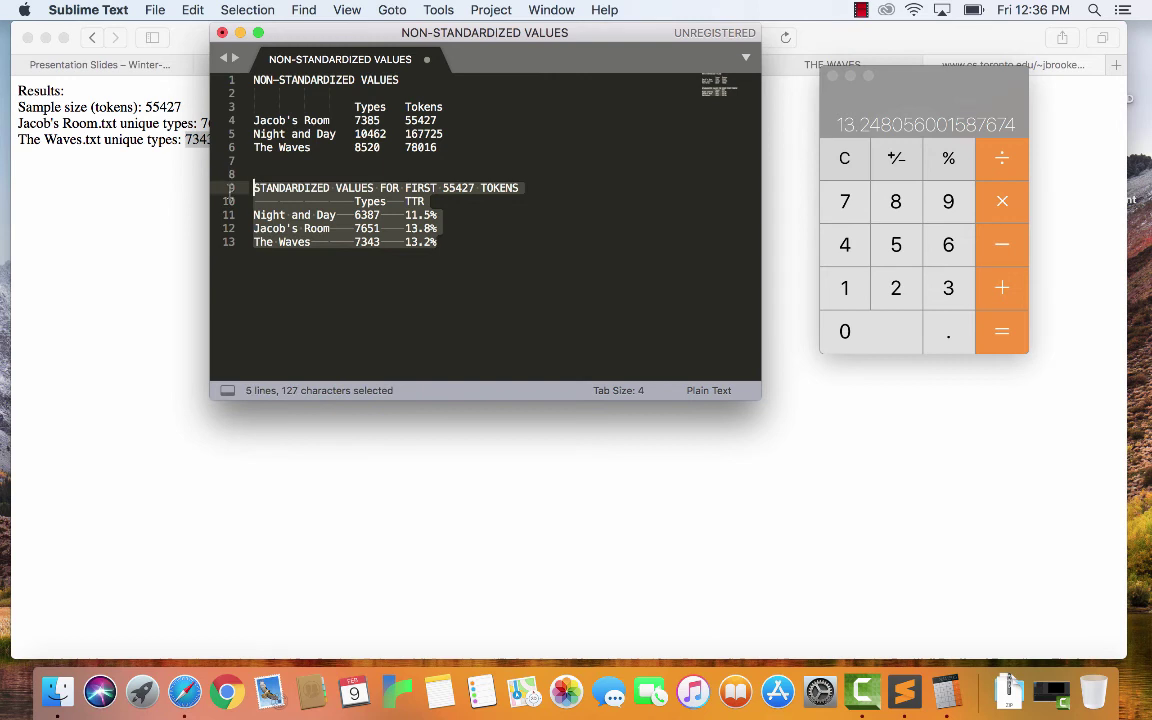
pyautogui.click(425, 245)
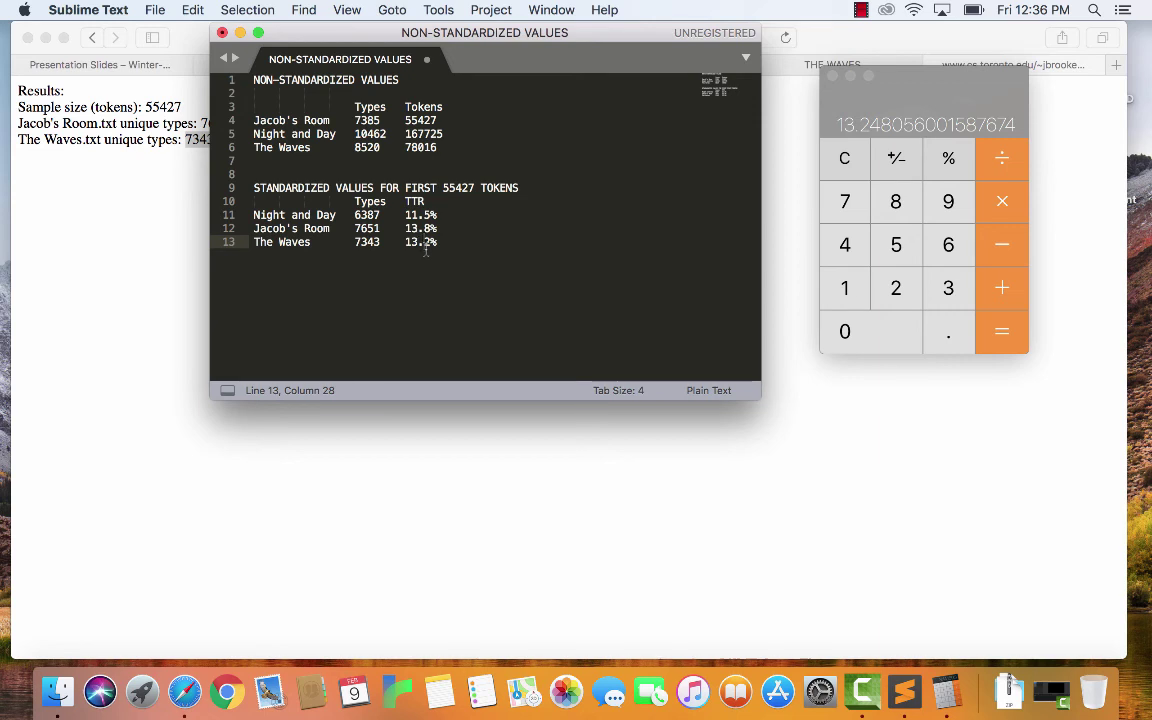
pyautogui.moveTo(532, 238); pyautogui.dragTo(216, 169)
pyautogui.moveTo(440, 147); pyautogui.dragTo(228, 145)
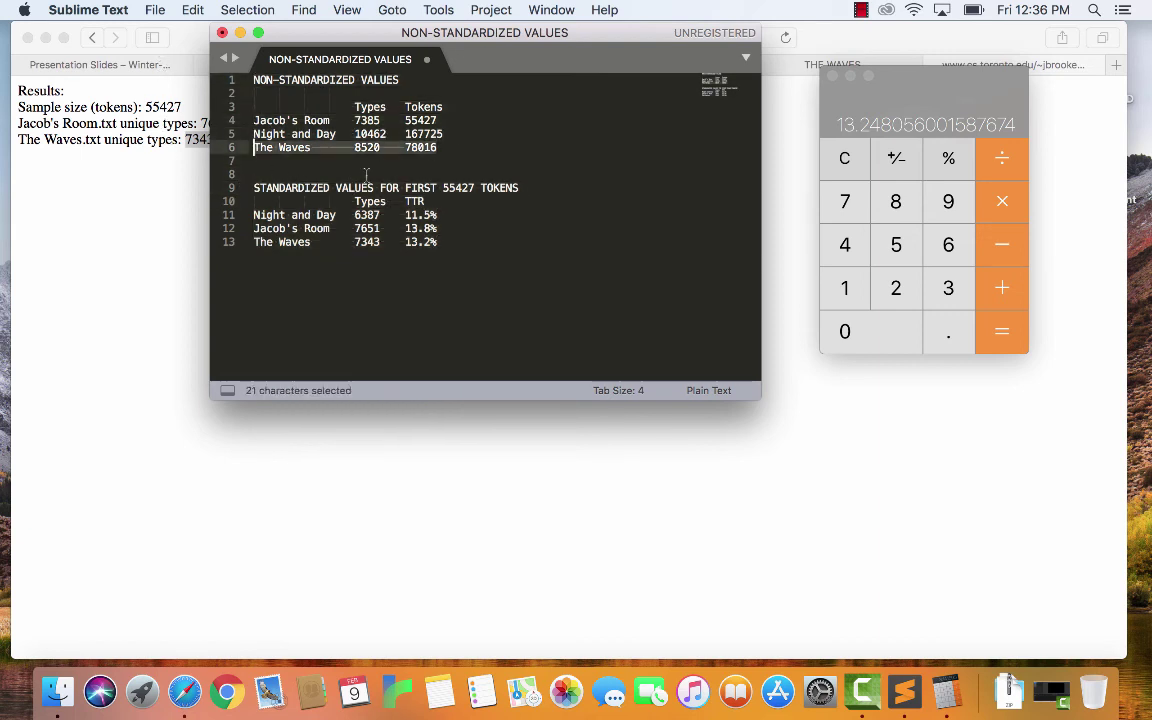
pyautogui.click(489, 242)
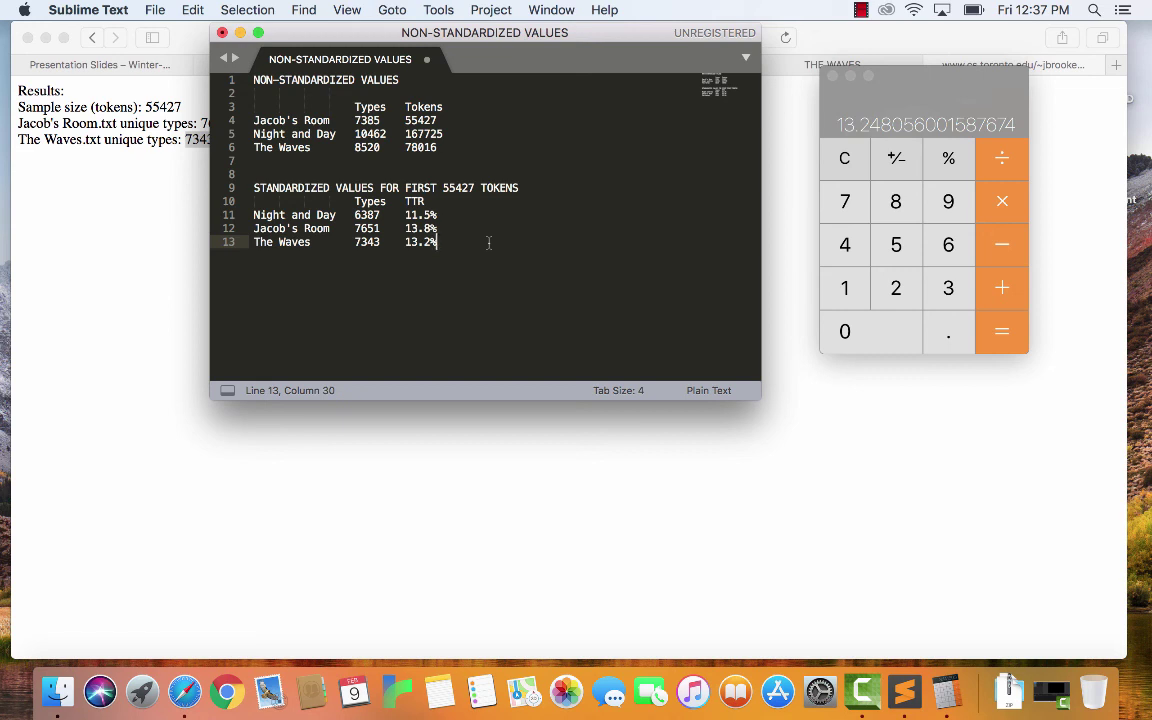
pyautogui.moveTo(489, 242); pyautogui.dragTo(240, 200)
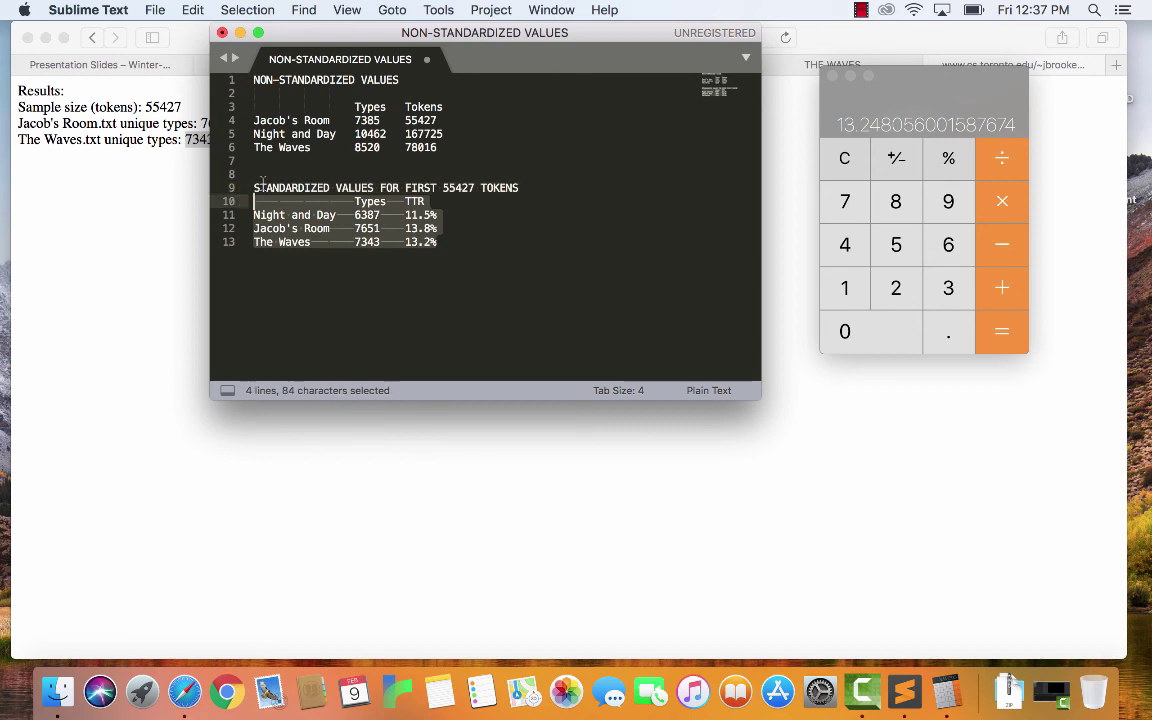